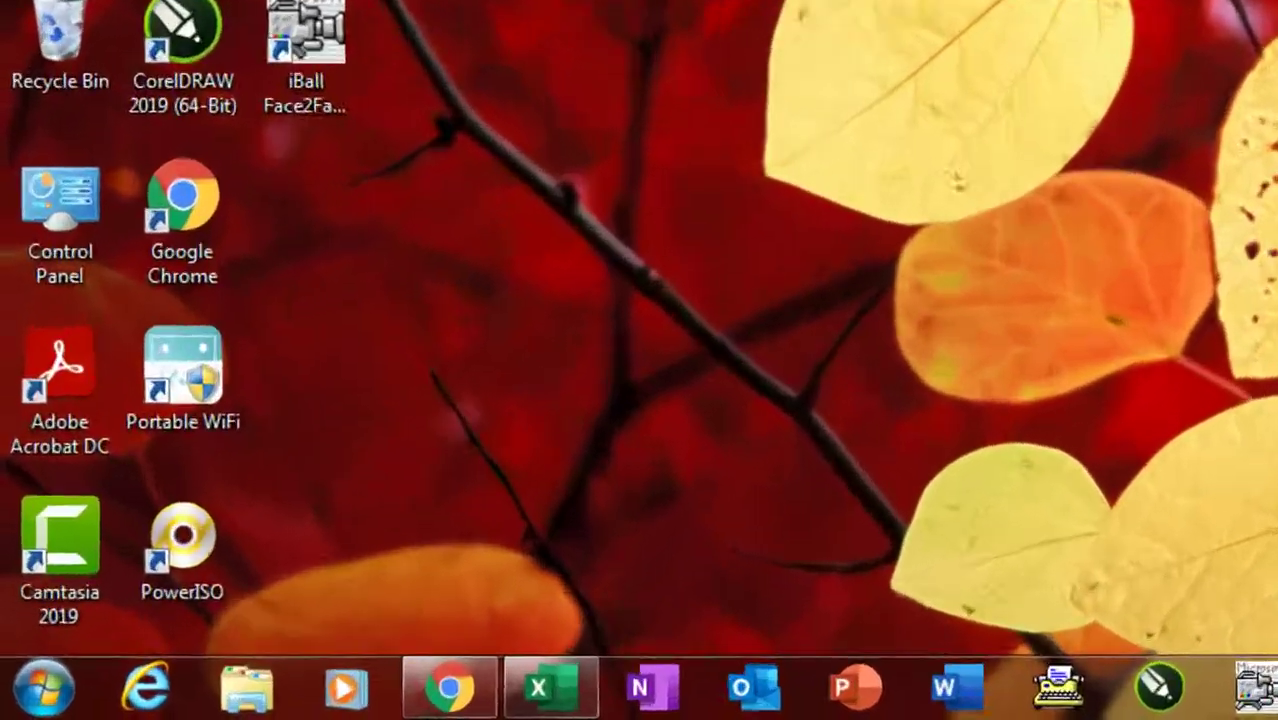
Step: Launch Excel from the Windows Run prompt, maximize it and create a blank workbook
key("super+r")
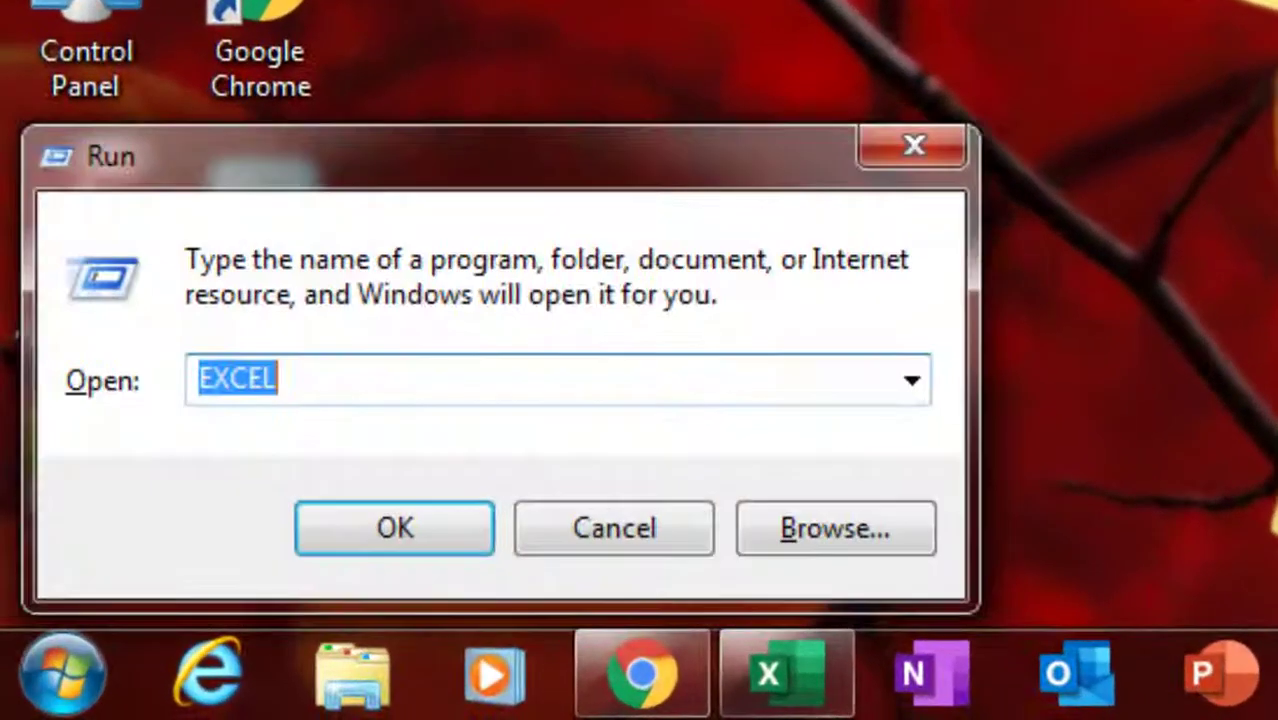
type("excel")
key("Return")
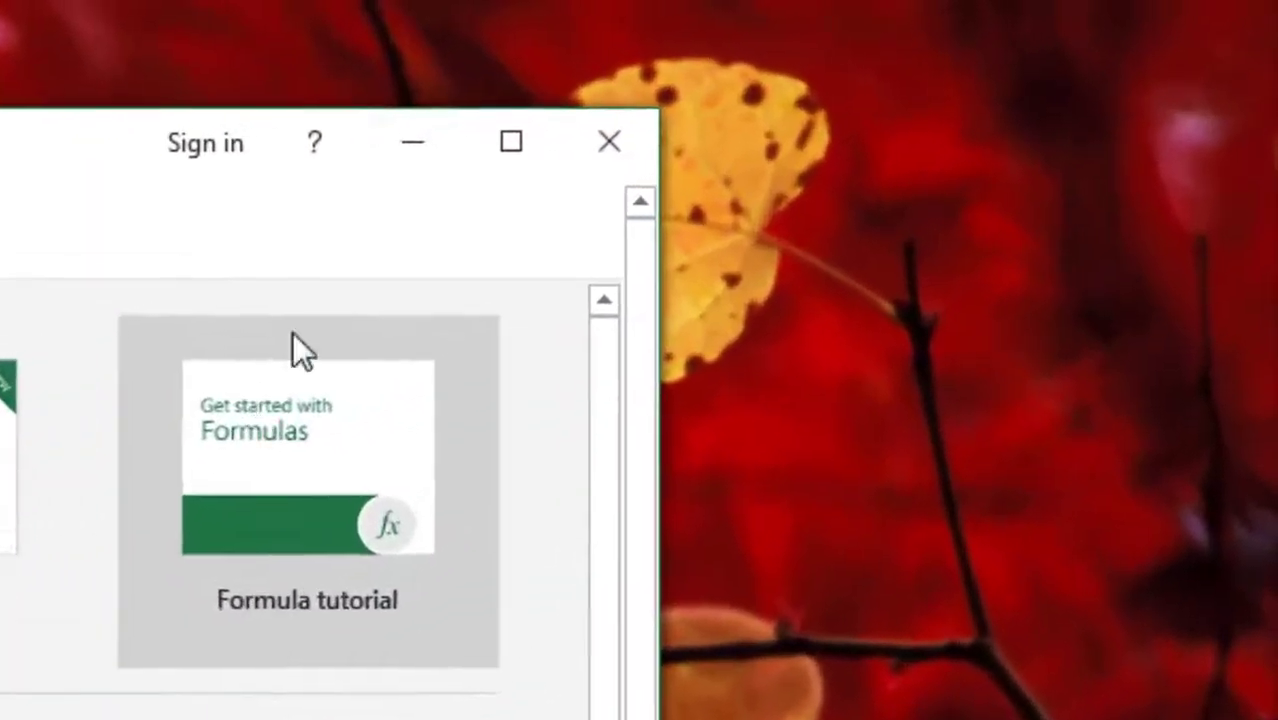
left_click(511, 141)
left_click(757, 422)
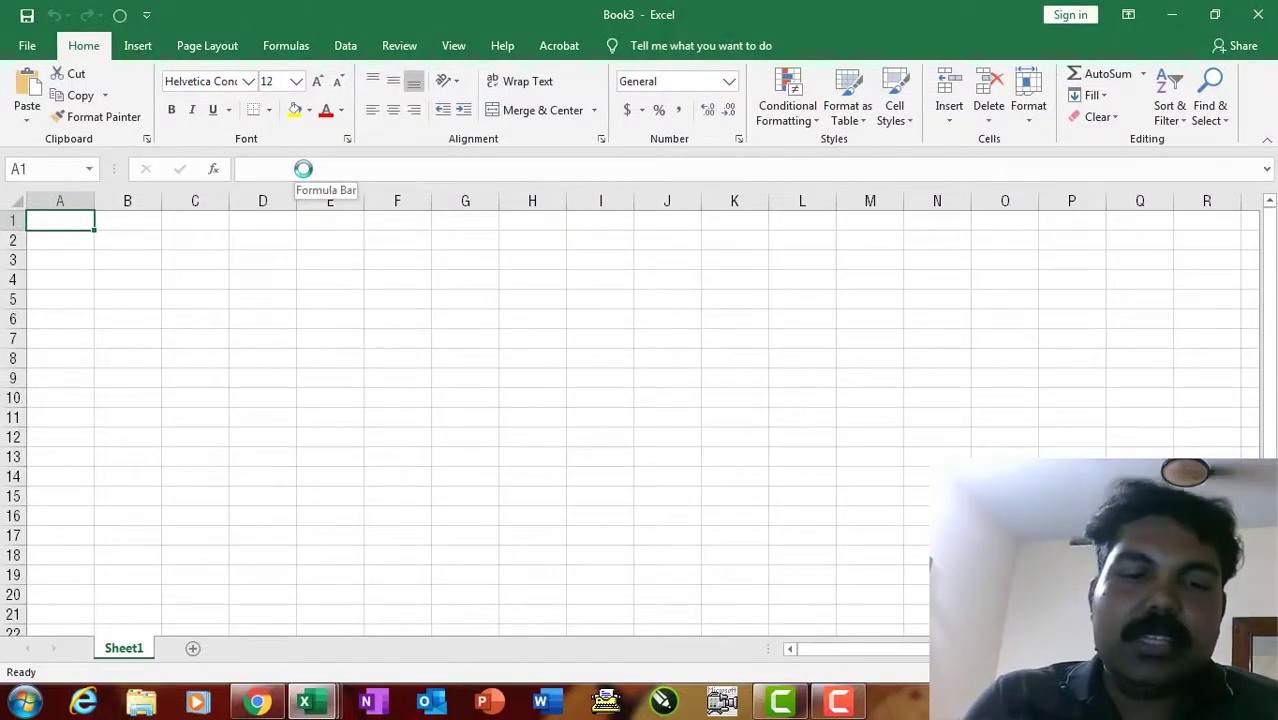
Step: Start saving the new workbook and choose the localDisc_1 (D:) drive as its location
key("ctrl+s")
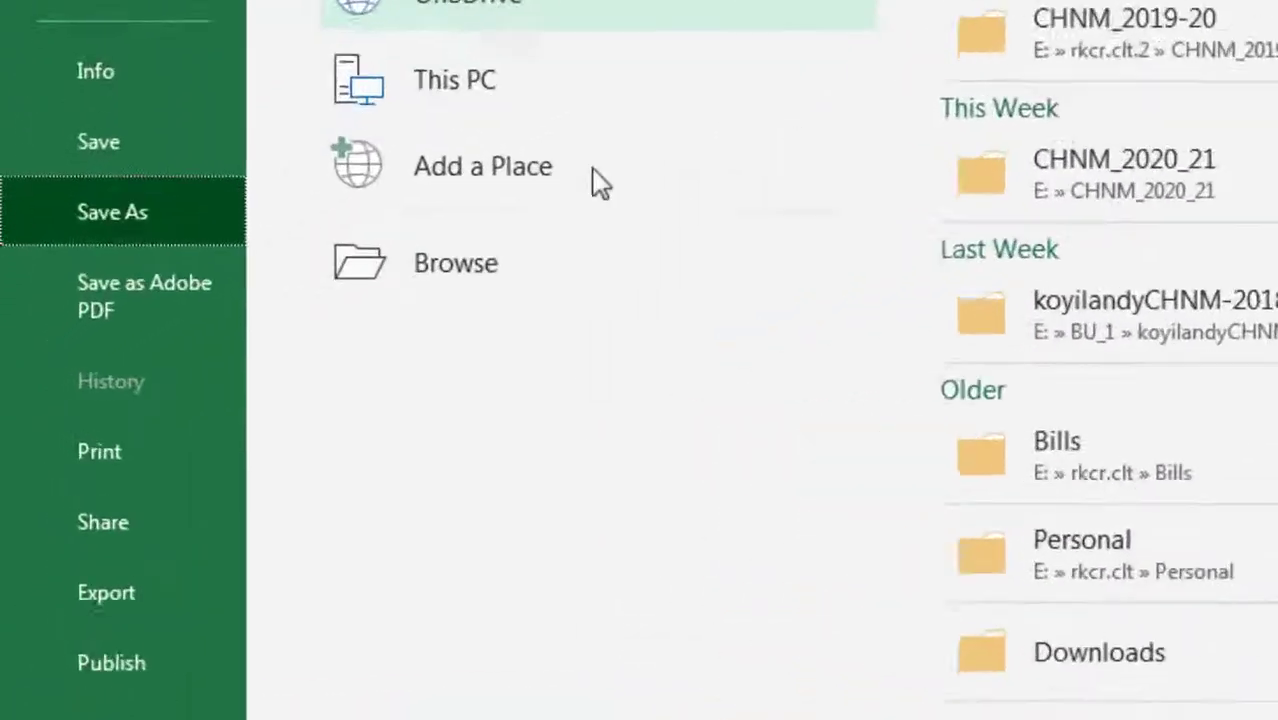
left_click(262, 323)
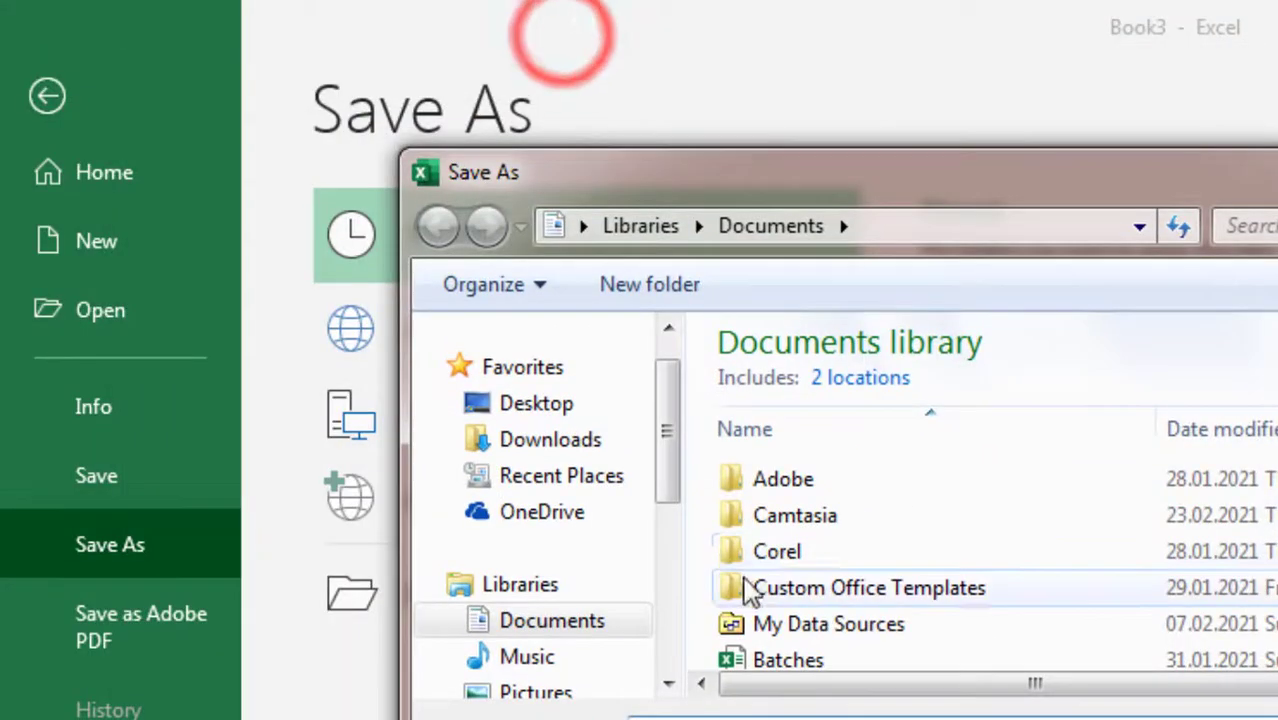
left_click_drag(673, 472, 633, 585)
left_click(621, 545)
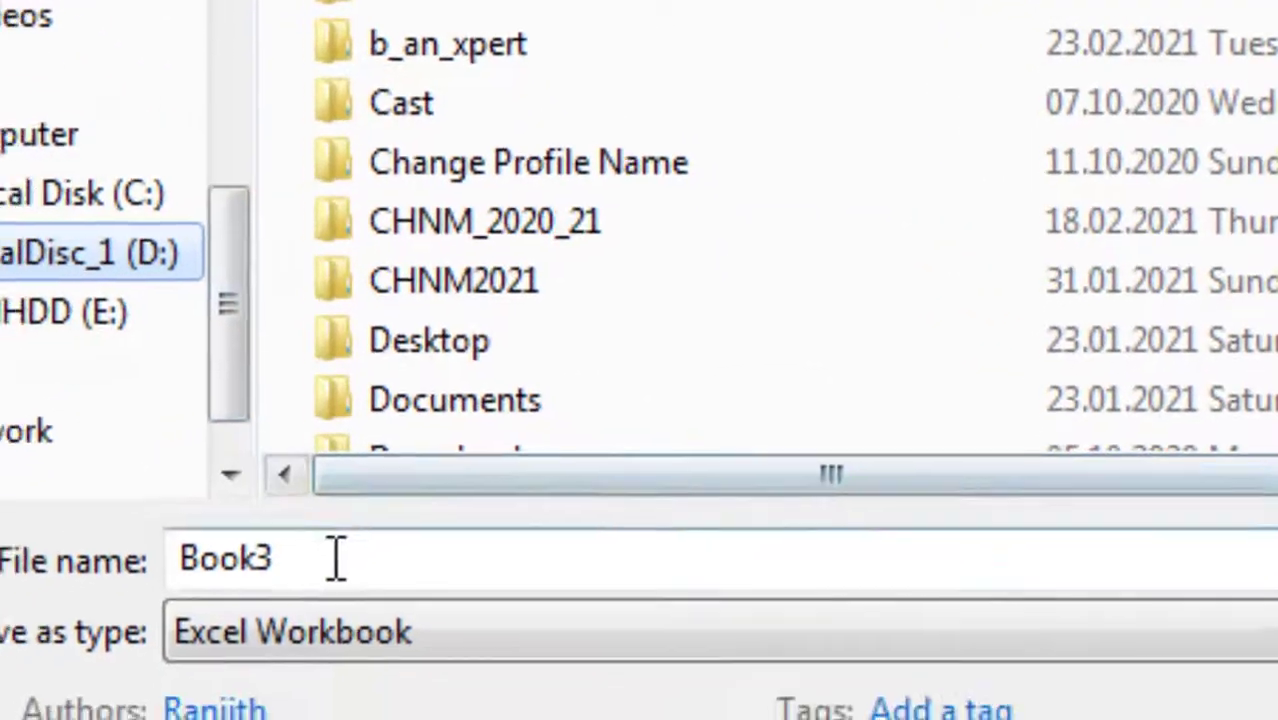
Step: Name the workbook "My File" and save it as an Excel Workbook
double_click(590, 686)
key("BackSpace")
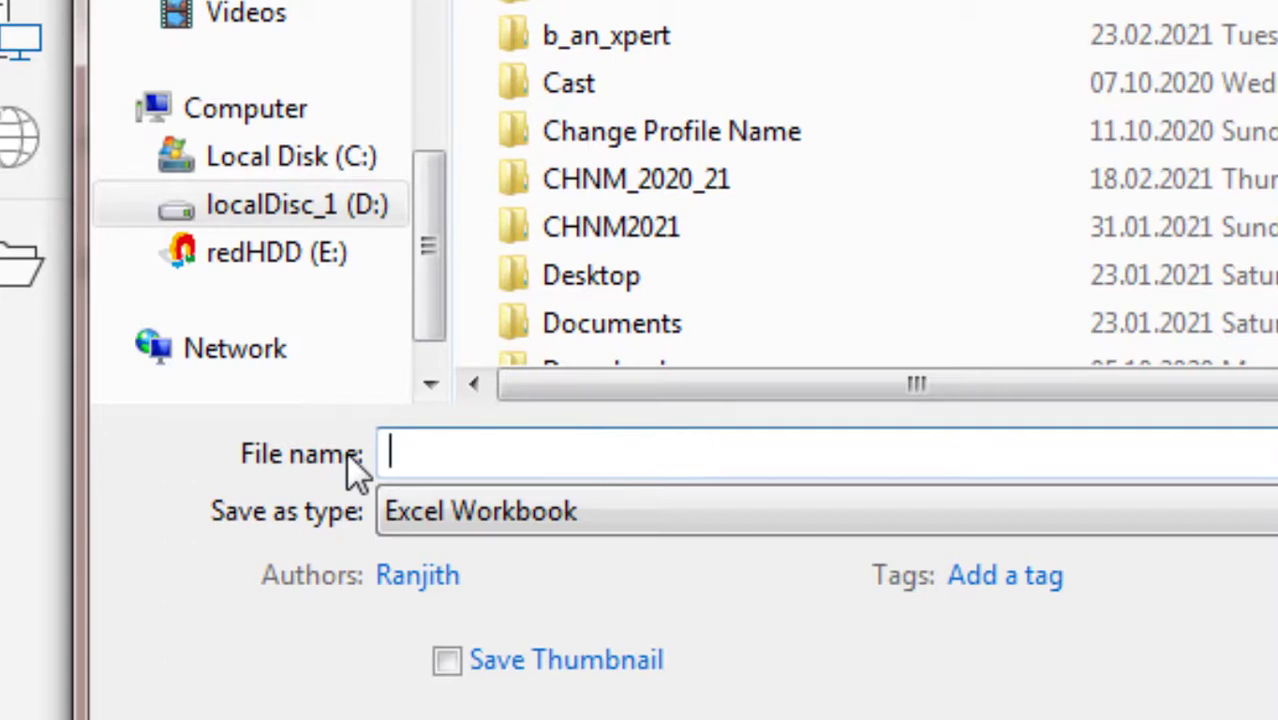
type("My File")
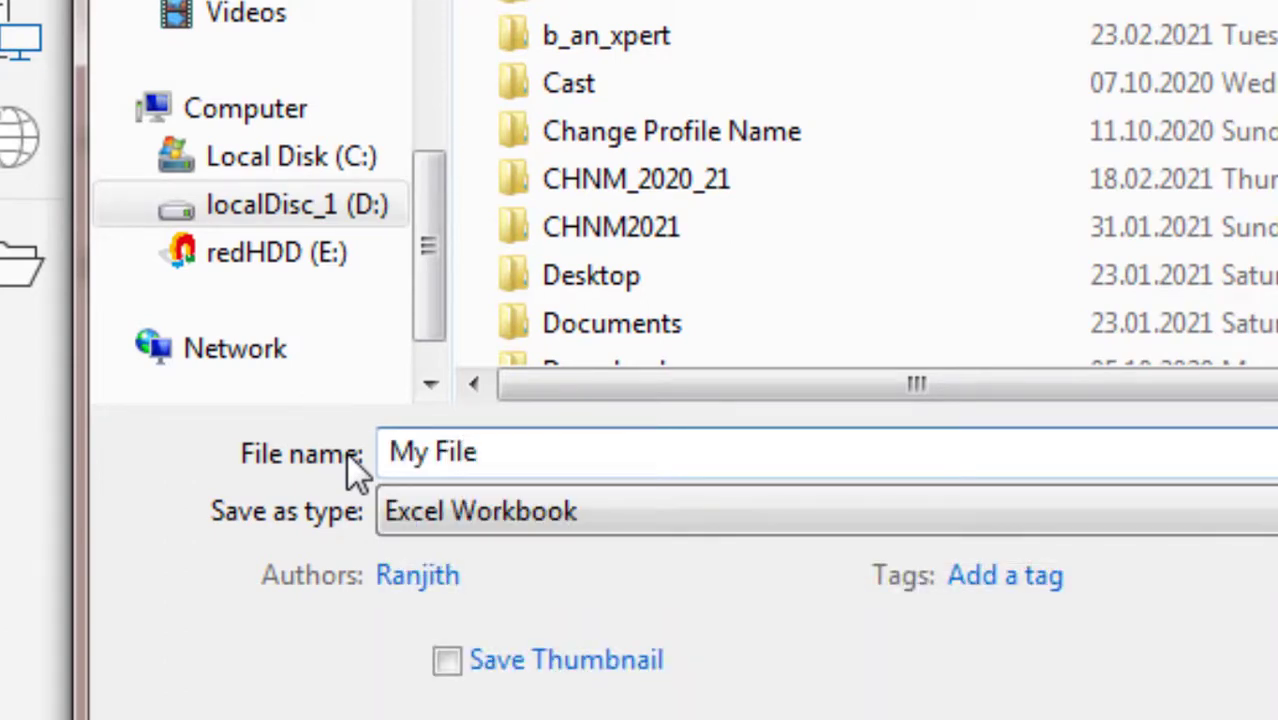
left_click(545, 440)
left_click_drag(415, 451, 311, 448)
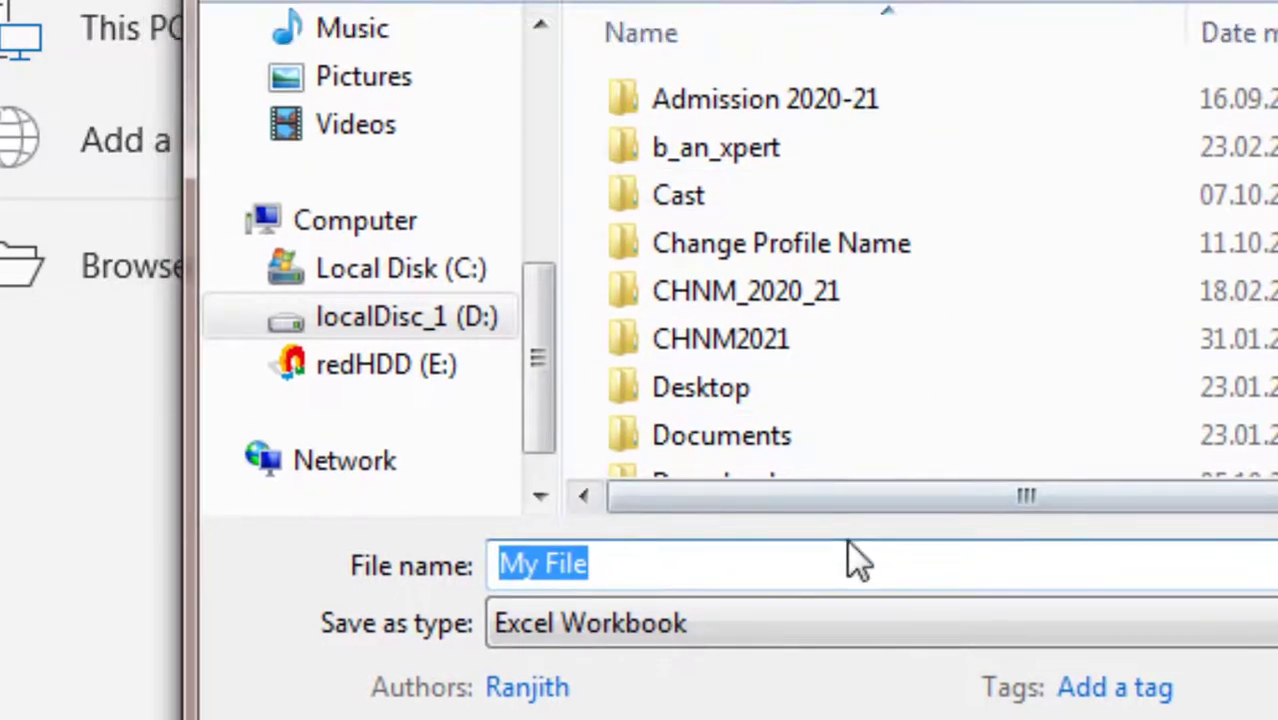
left_click(650, 563)
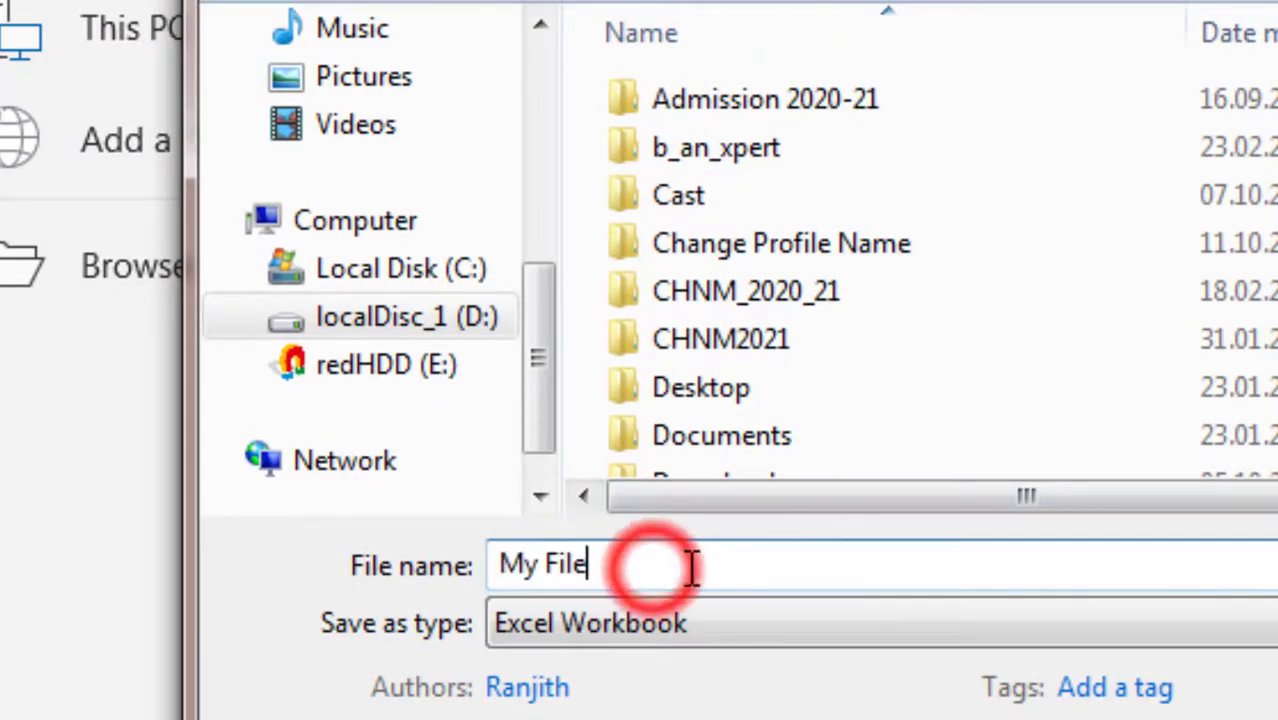
left_click_drag(690, 563, 455, 548)
left_click(628, 563)
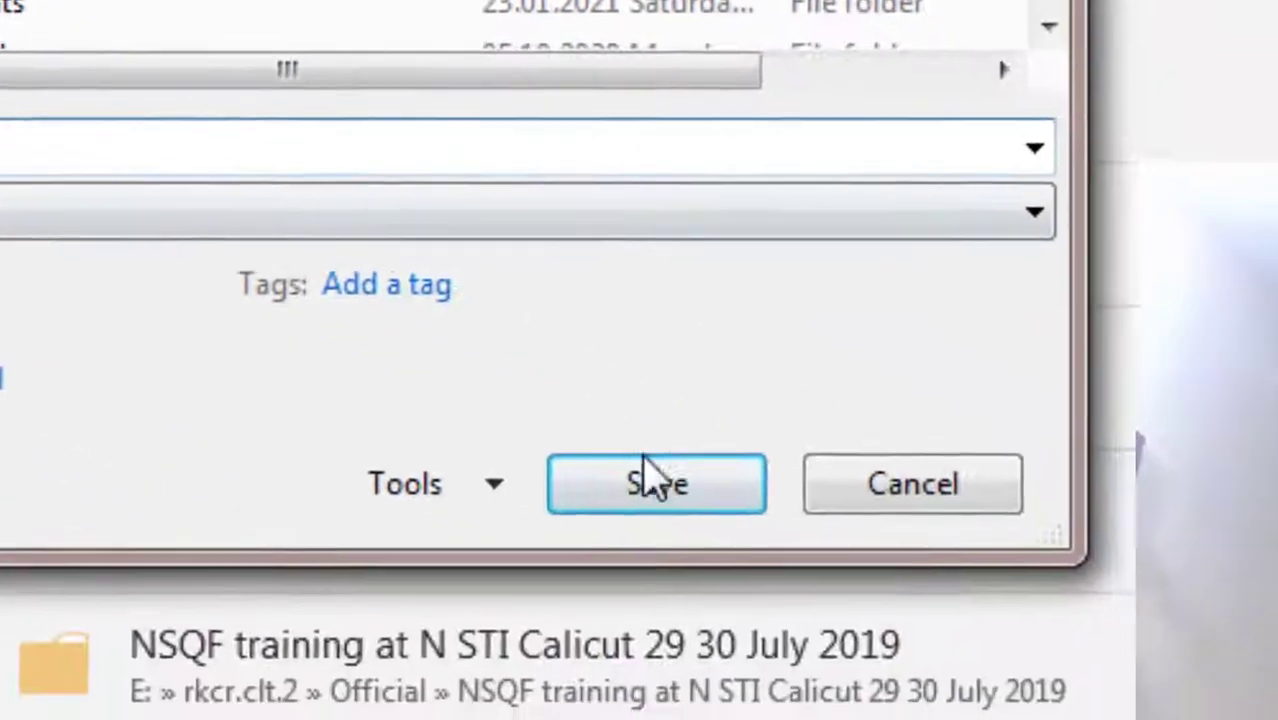
left_click(645, 470)
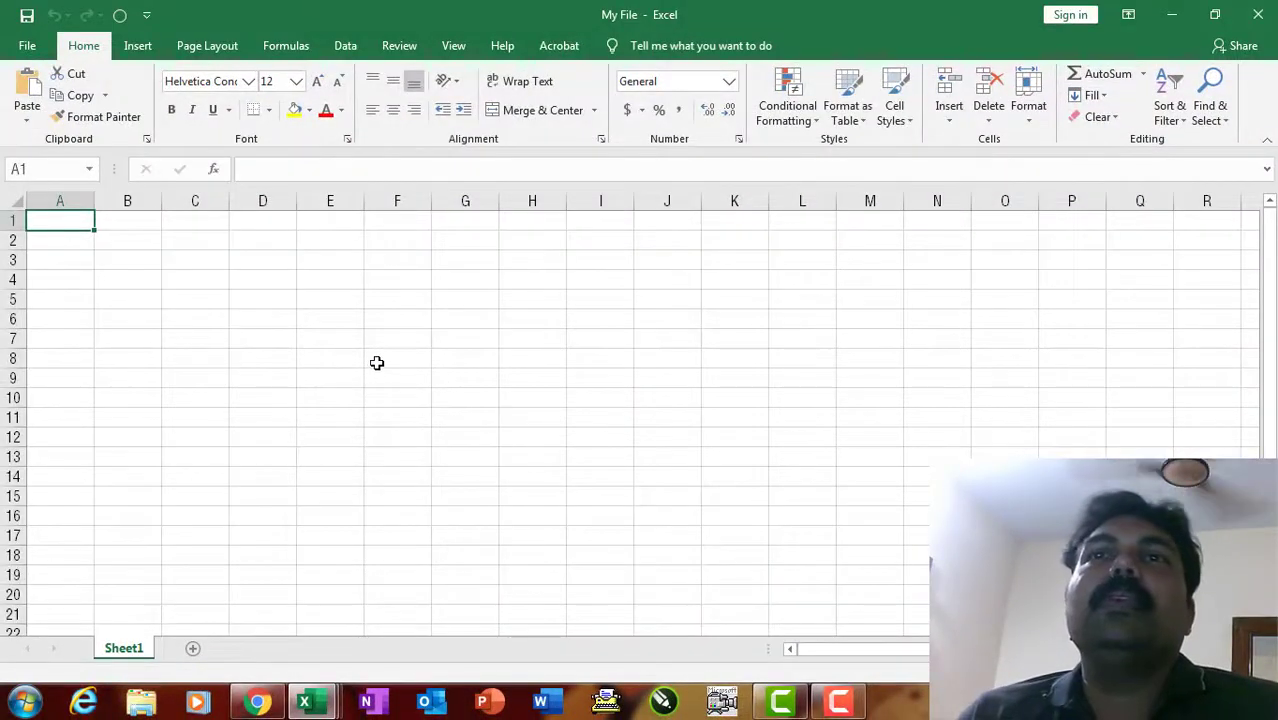
left_click(375, 361)
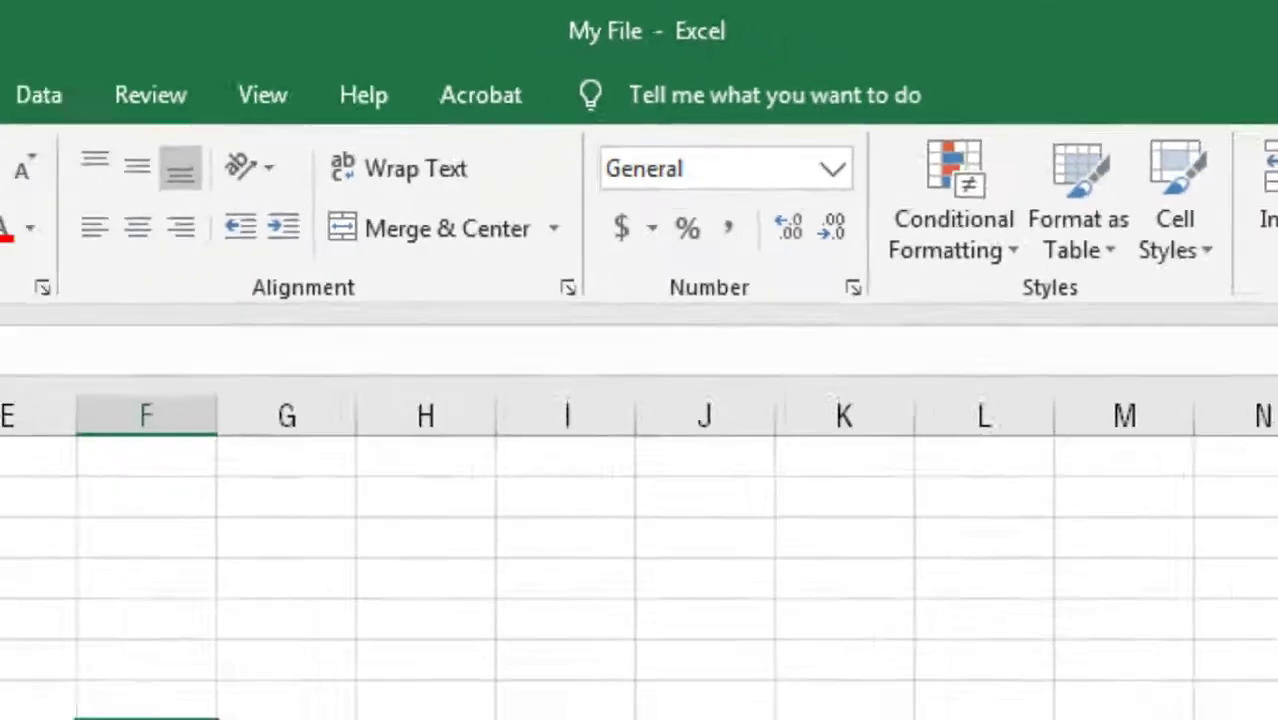
left_click(262, 437)
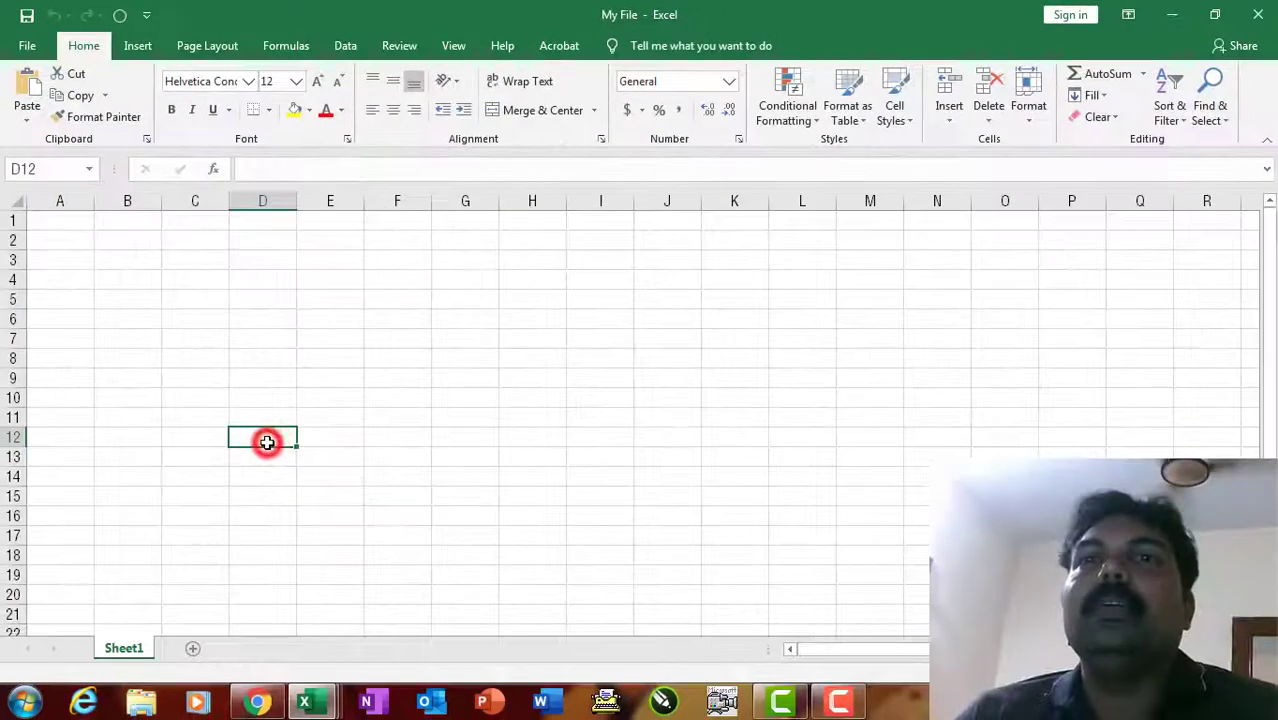
left_click(98, 316)
Step: Enter the column headings Regno, Name and Mark in cells A1 to C1
left_click(62, 218)
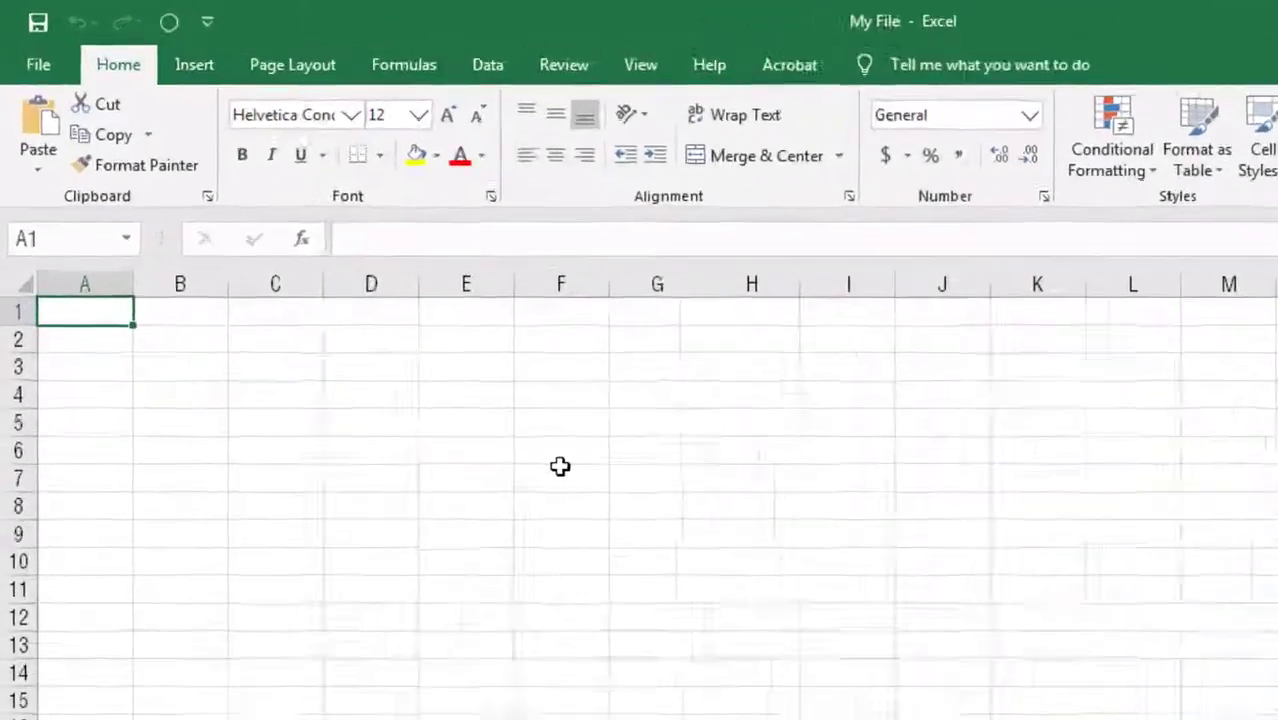
type("Region")
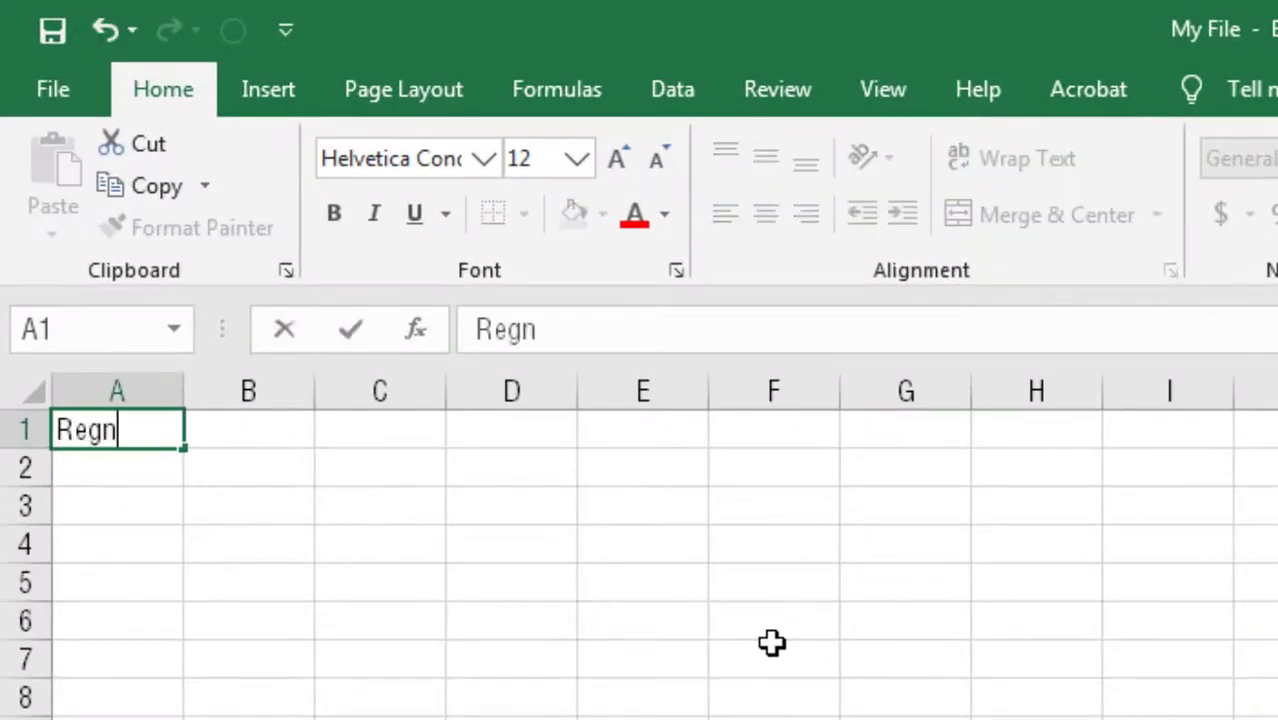
key("Tab")
type("Name")
key("Tab")
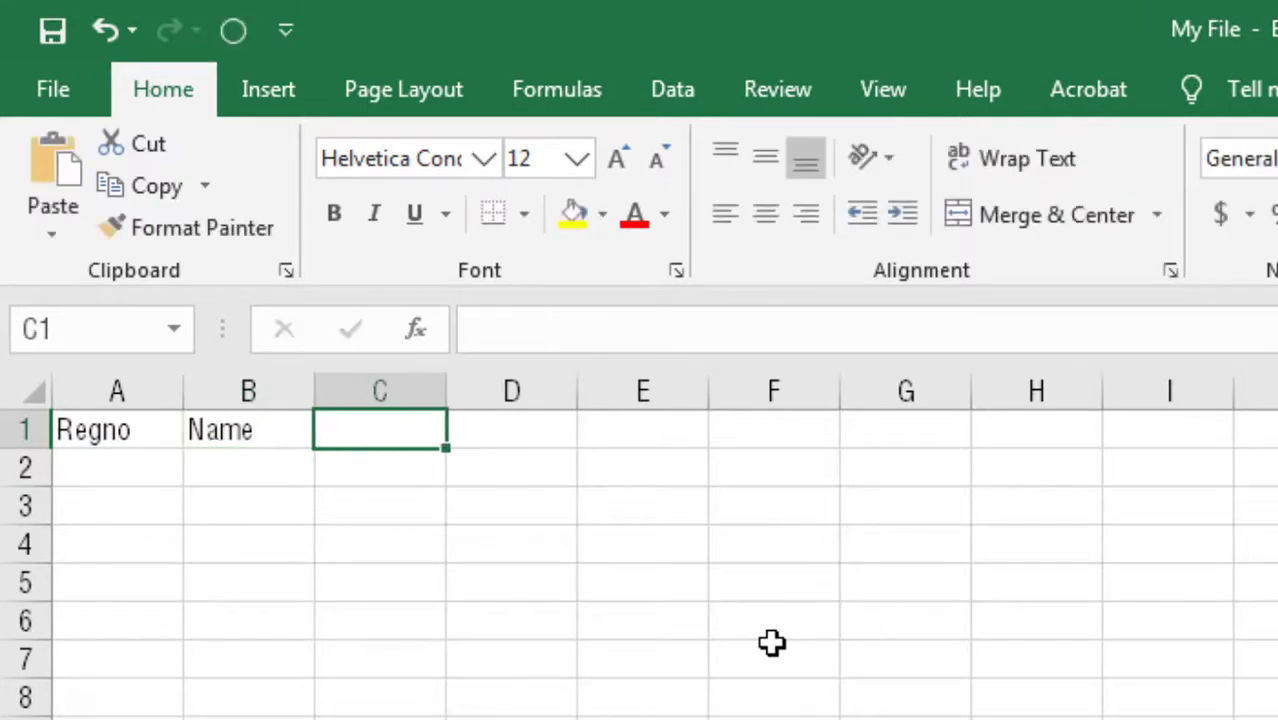
type("Mark")
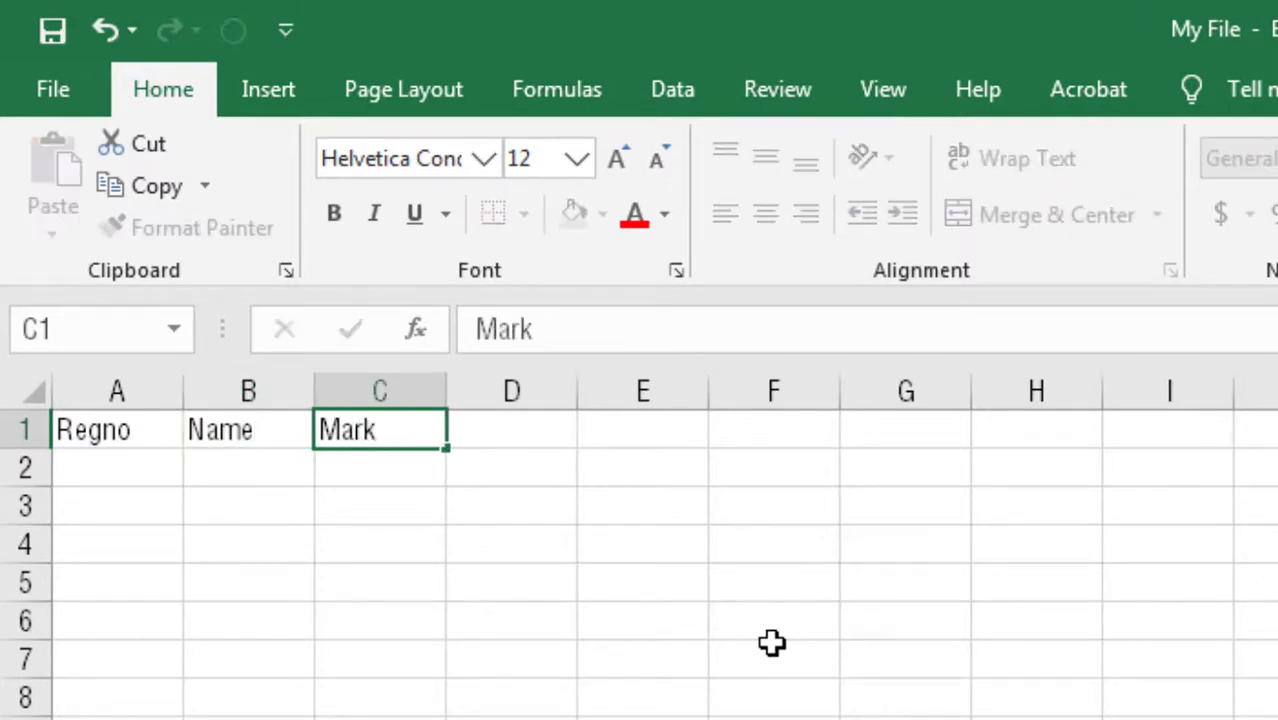
key("Return")
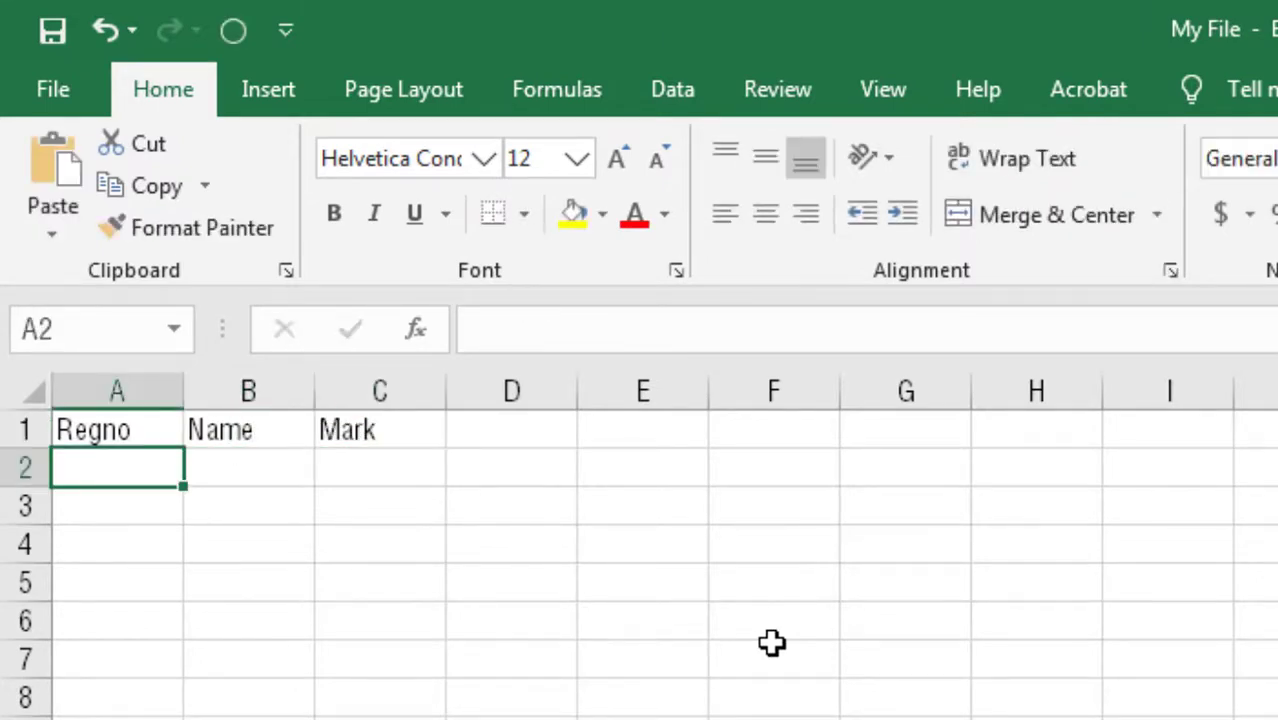
Step: Enter the first registration number in A2 and fill consecutive numbers down to A4
type("1955")
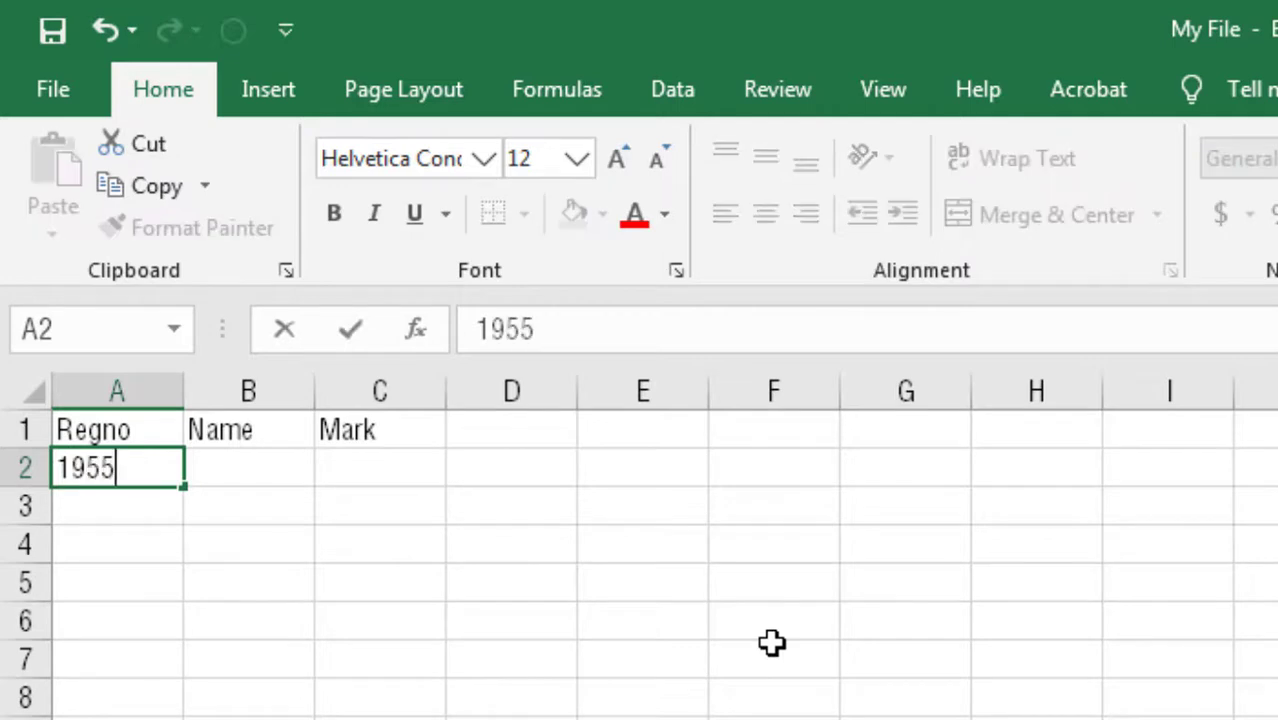
type("1414")
key("Return")
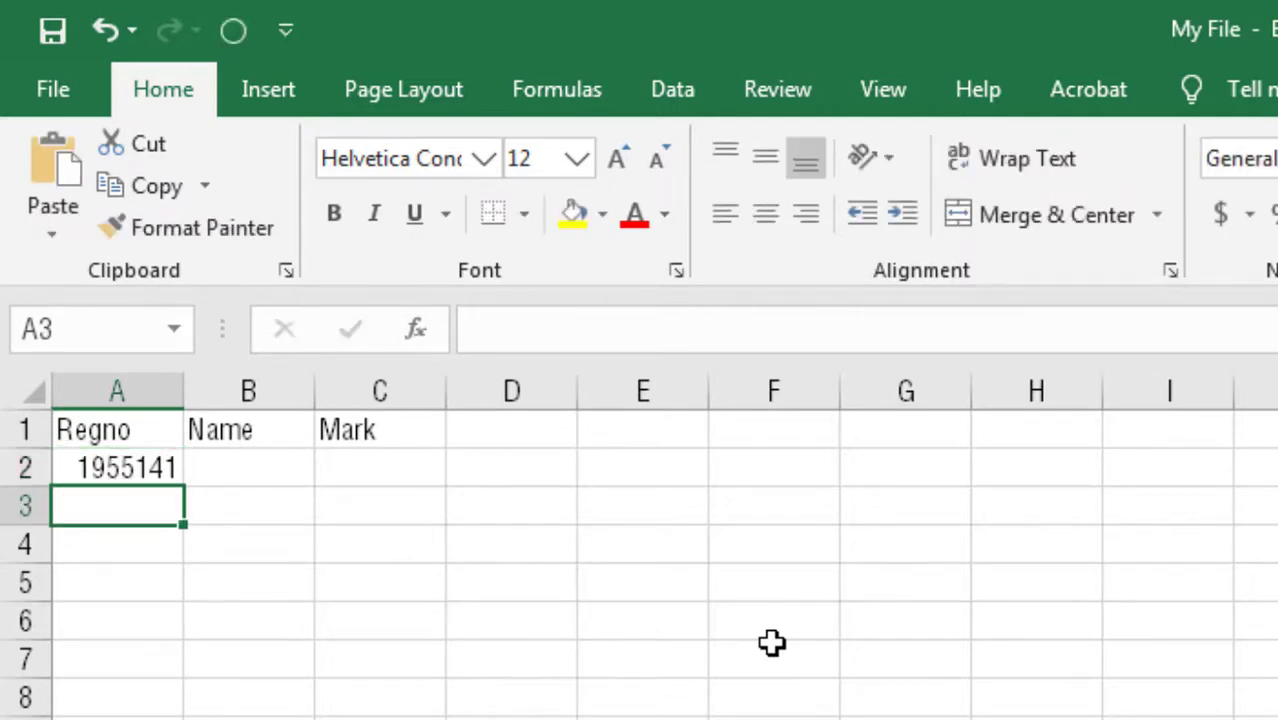
left_click(121, 470)
left_click_drag(184, 487, 198, 568)
Step: Fill in the three students' first names in cells B2 to B4 of the Name column
left_click(262, 462)
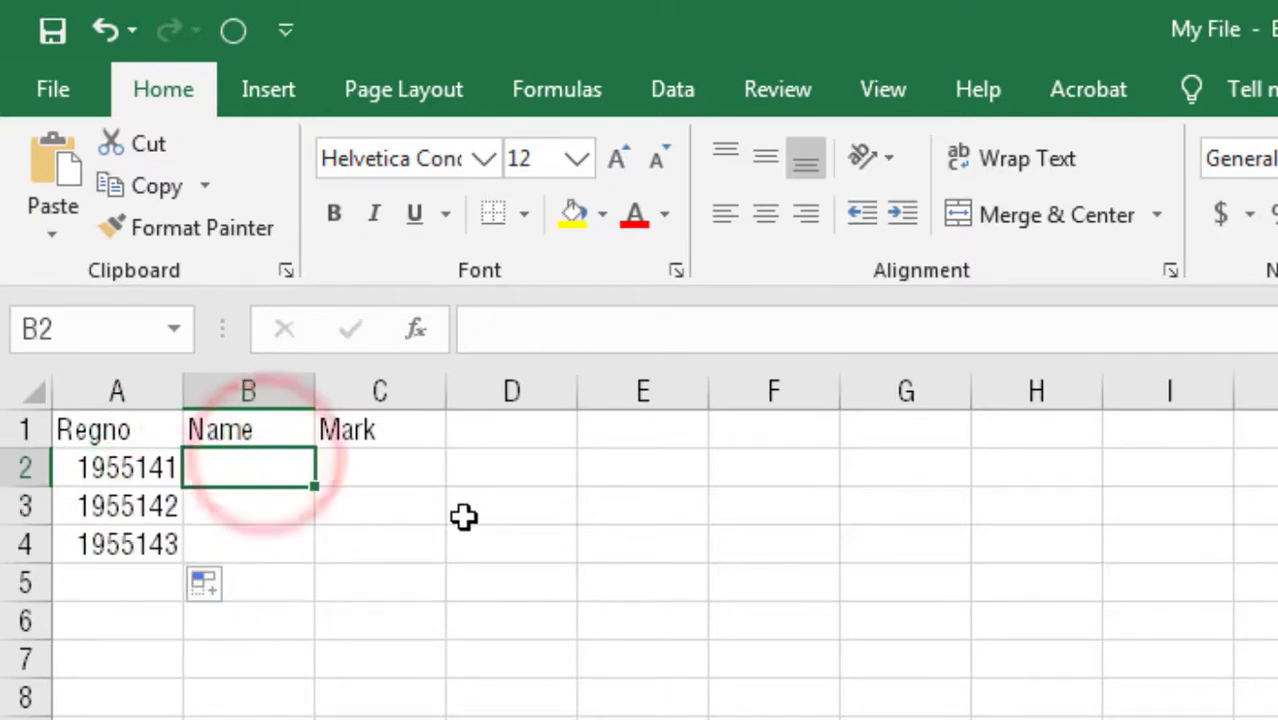
type("Geethu")
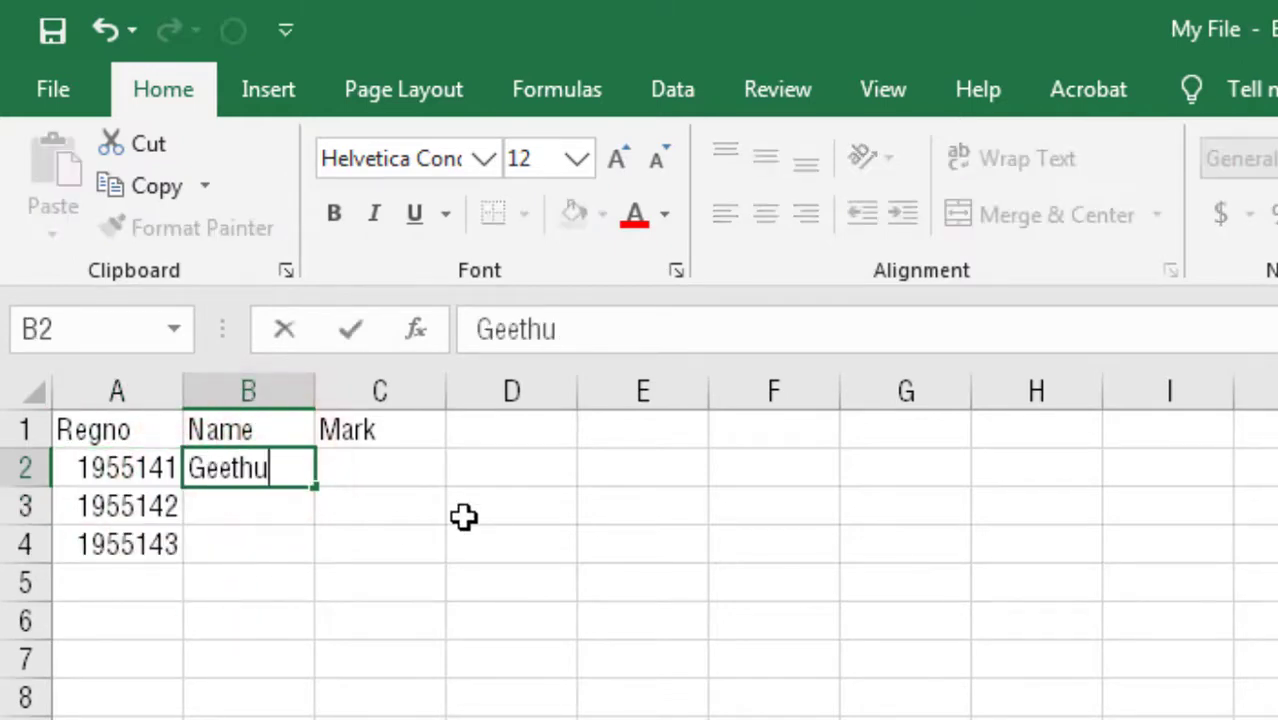
key("Return")
type("Ansari")
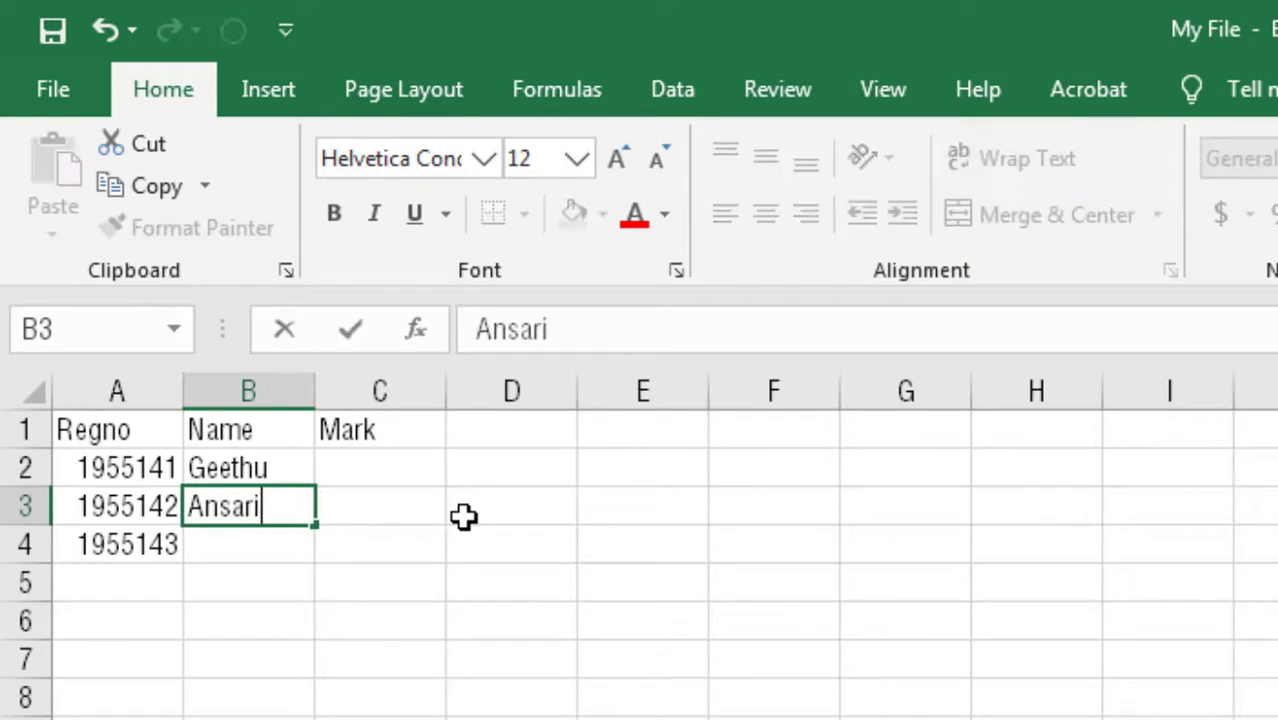
key("Return")
type("Vikas")
key("Tab")
Step: Enter the marks 450, 540 and 650 in cells C2 to C4
key("Up")
key("Up")
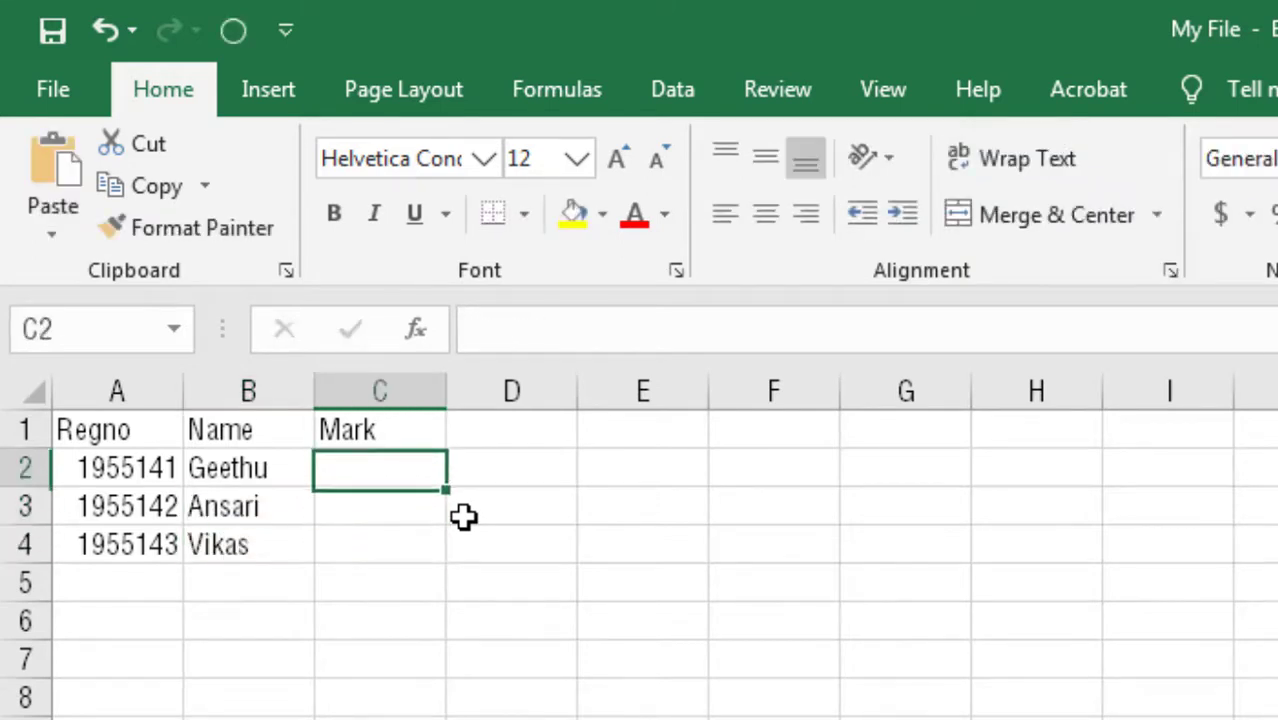
type("450")
key("Return")
type("540")
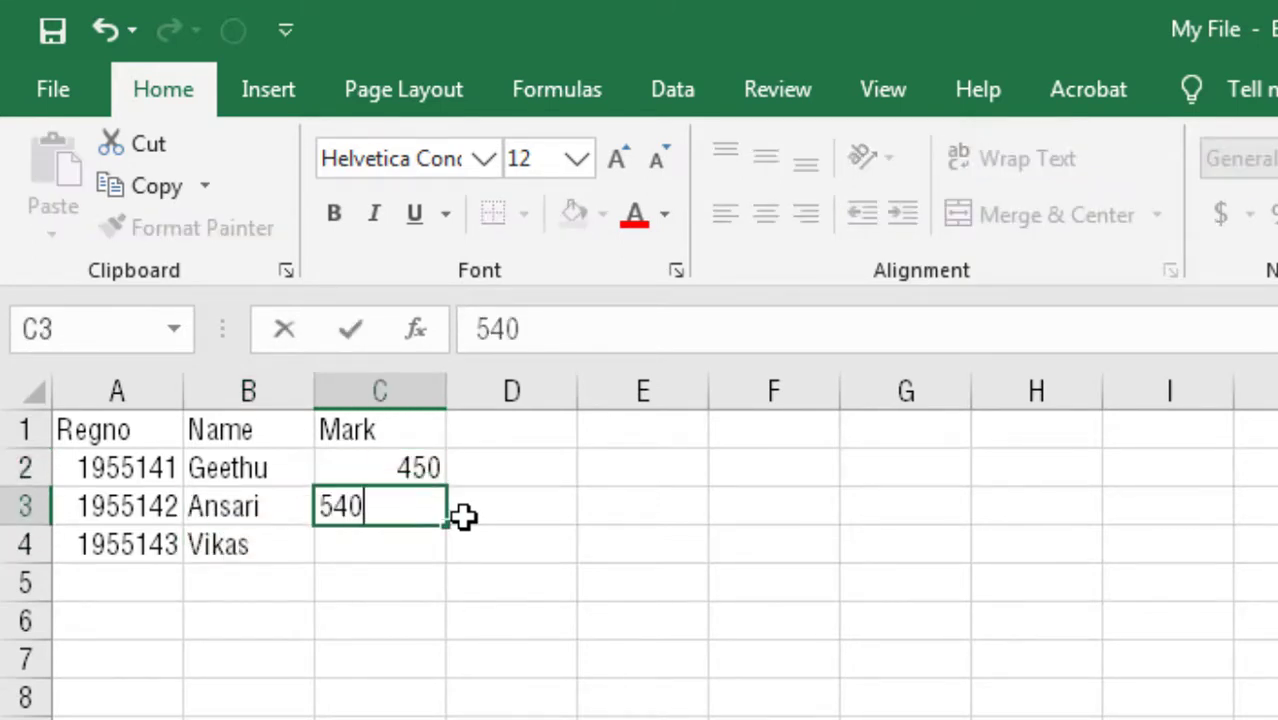
key("Return")
type("650")
key("Return")
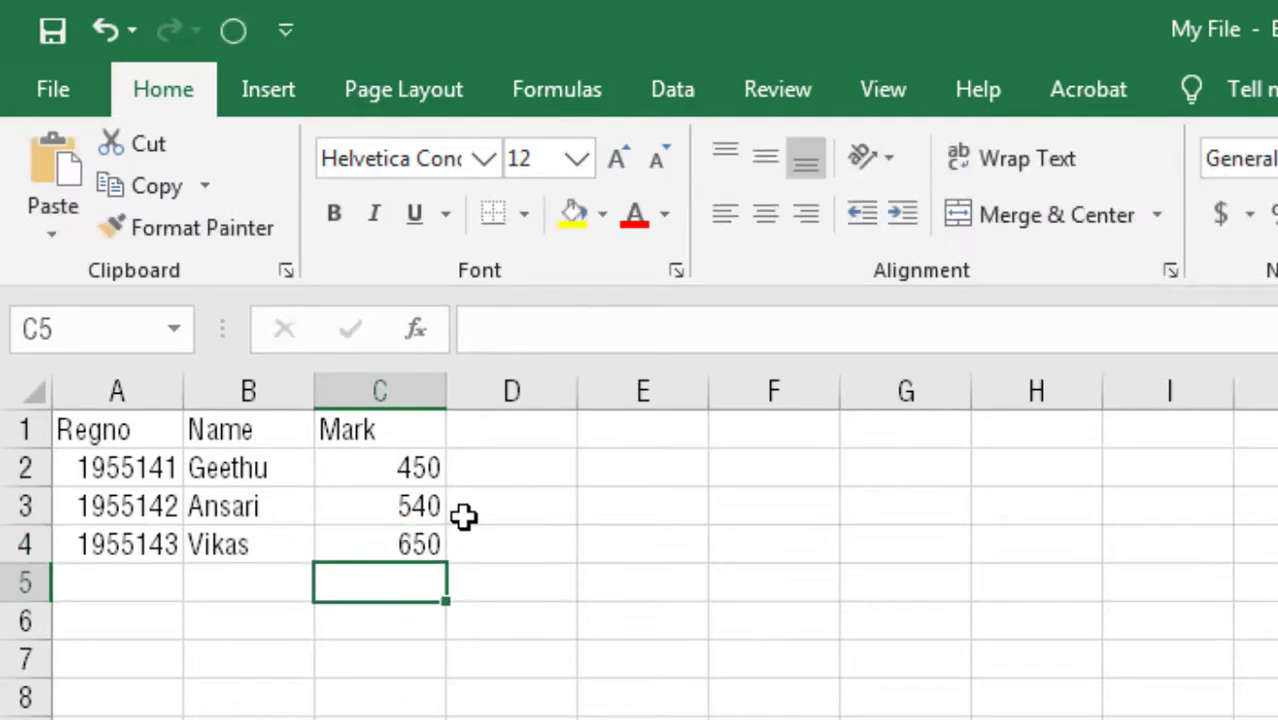
key("Return")
key("Return")
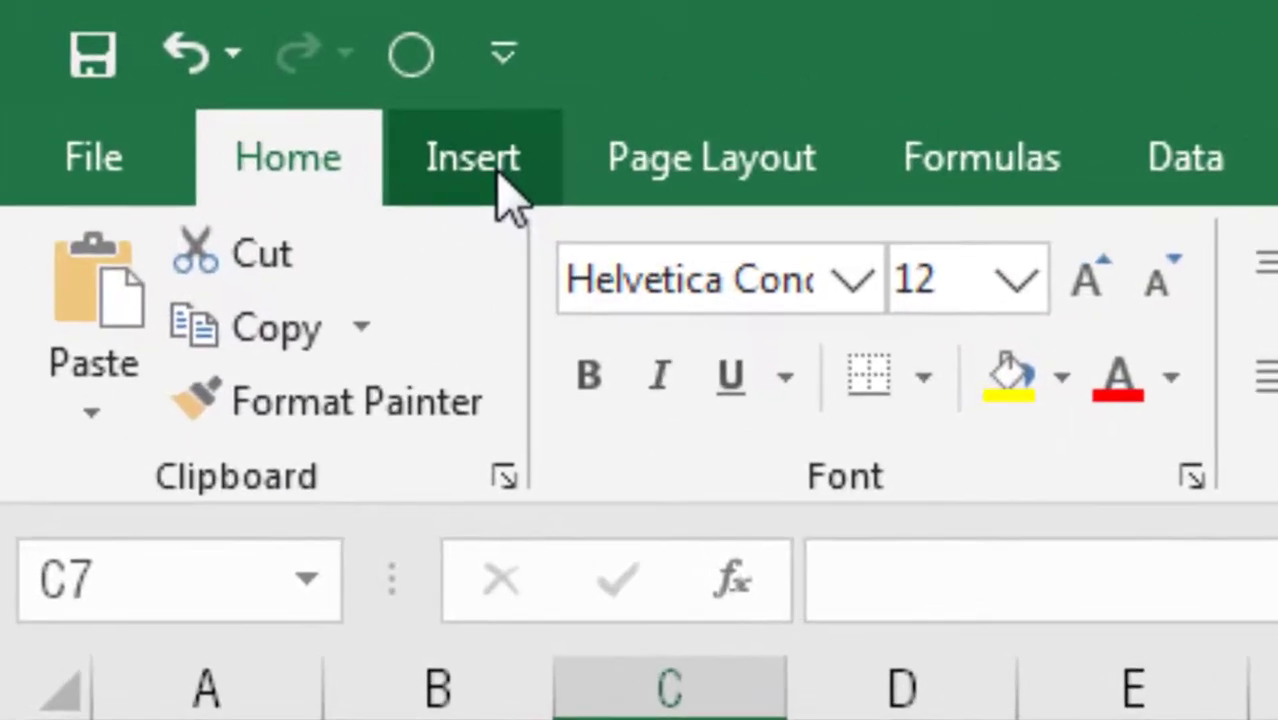
Step: Insert a header and footer on the sheet, switching to the footer and back to the header
left_click(499, 165)
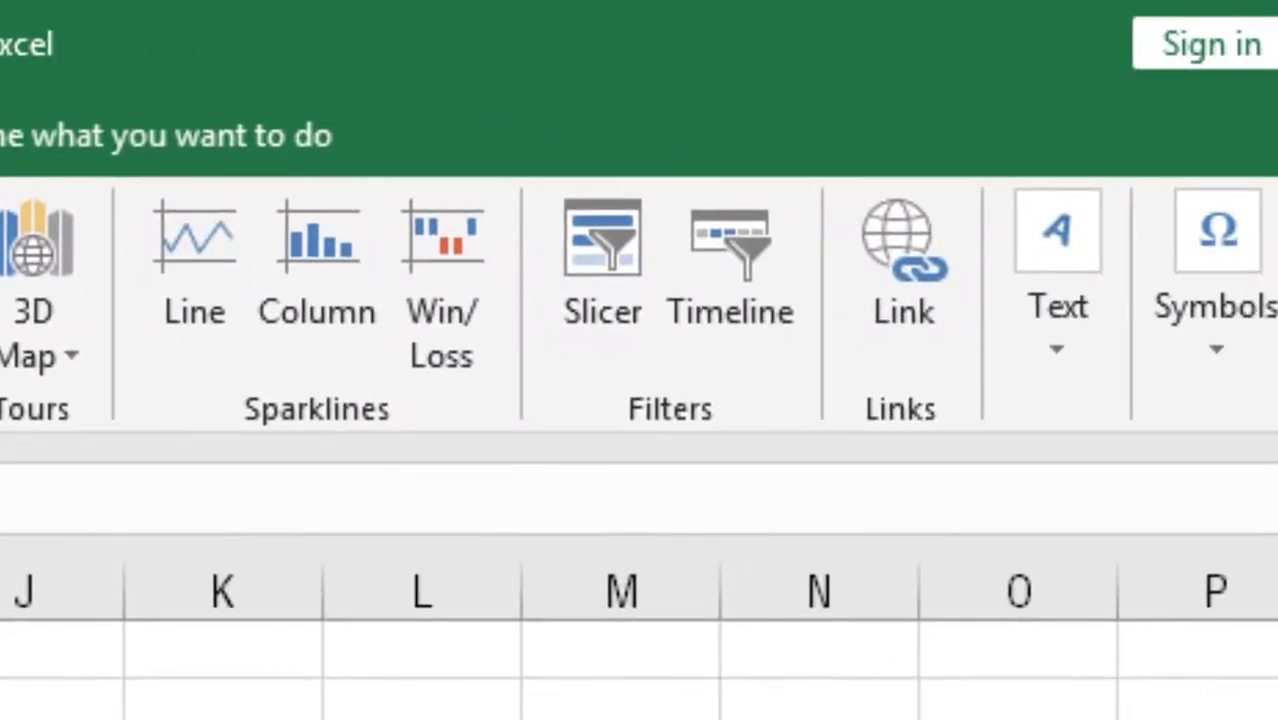
left_click(1068, 392)
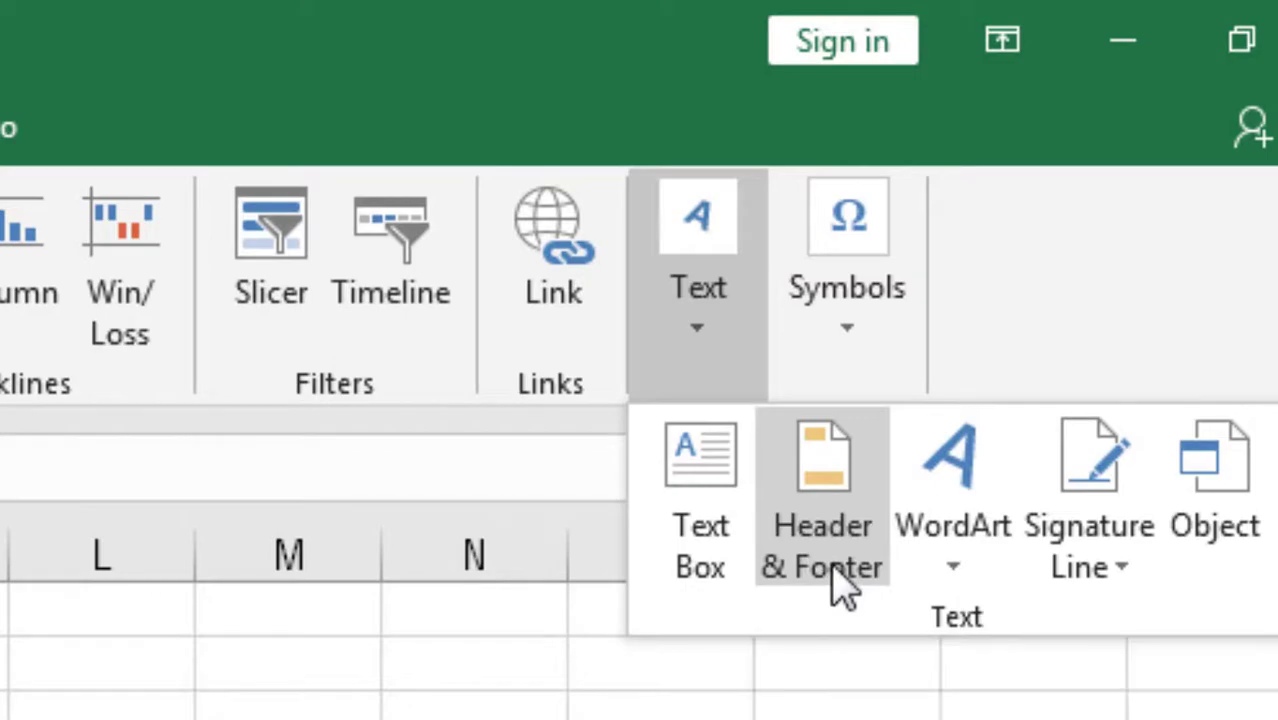
left_click(833, 575)
left_click(833, 572)
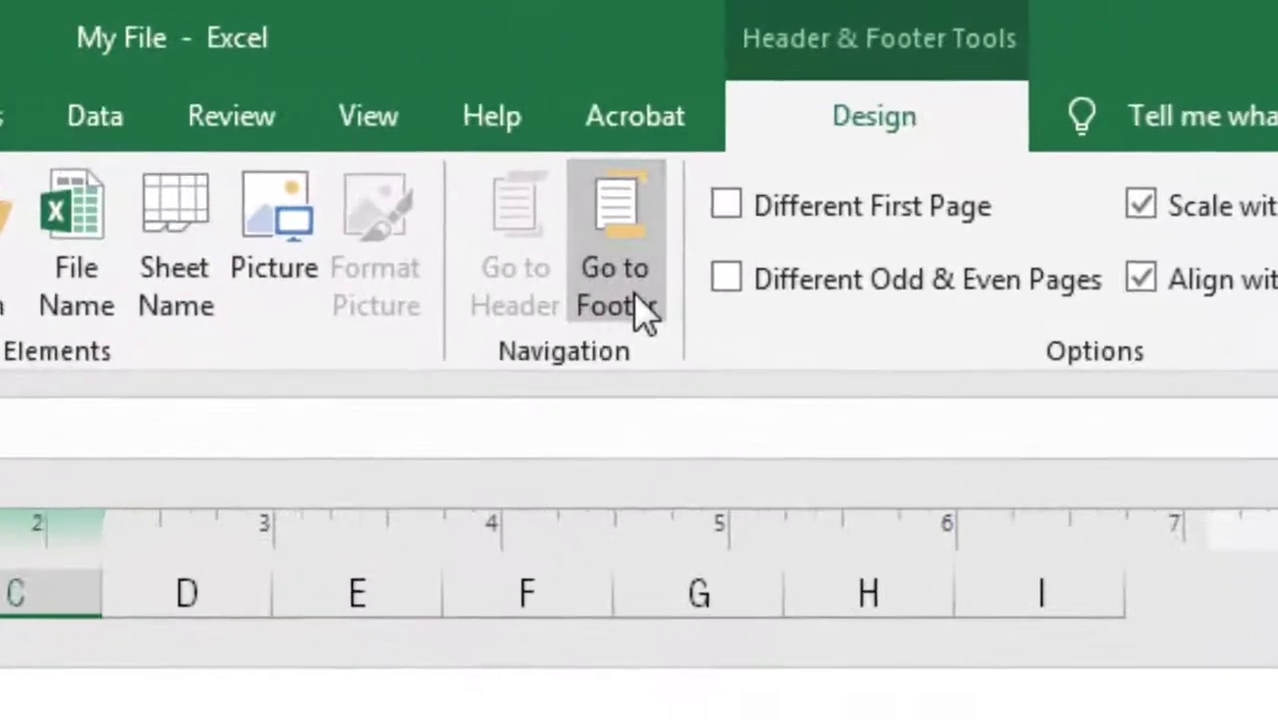
left_click(867, 165)
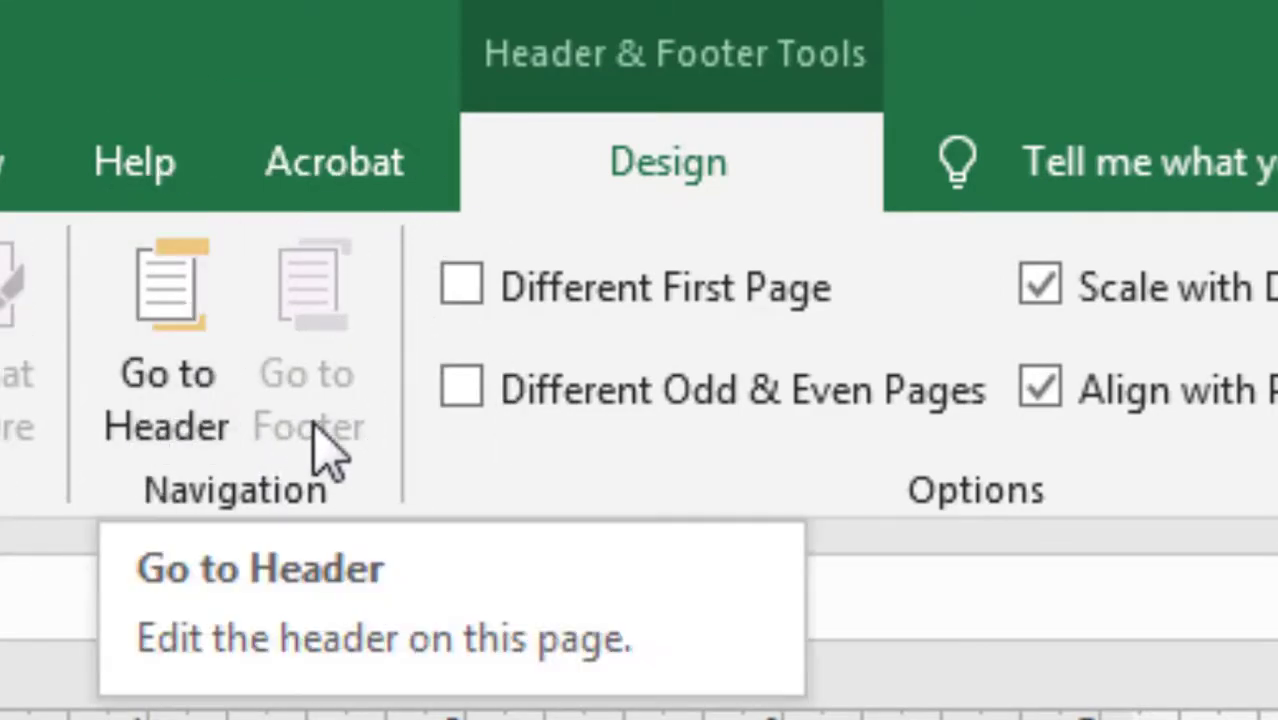
left_click(170, 410)
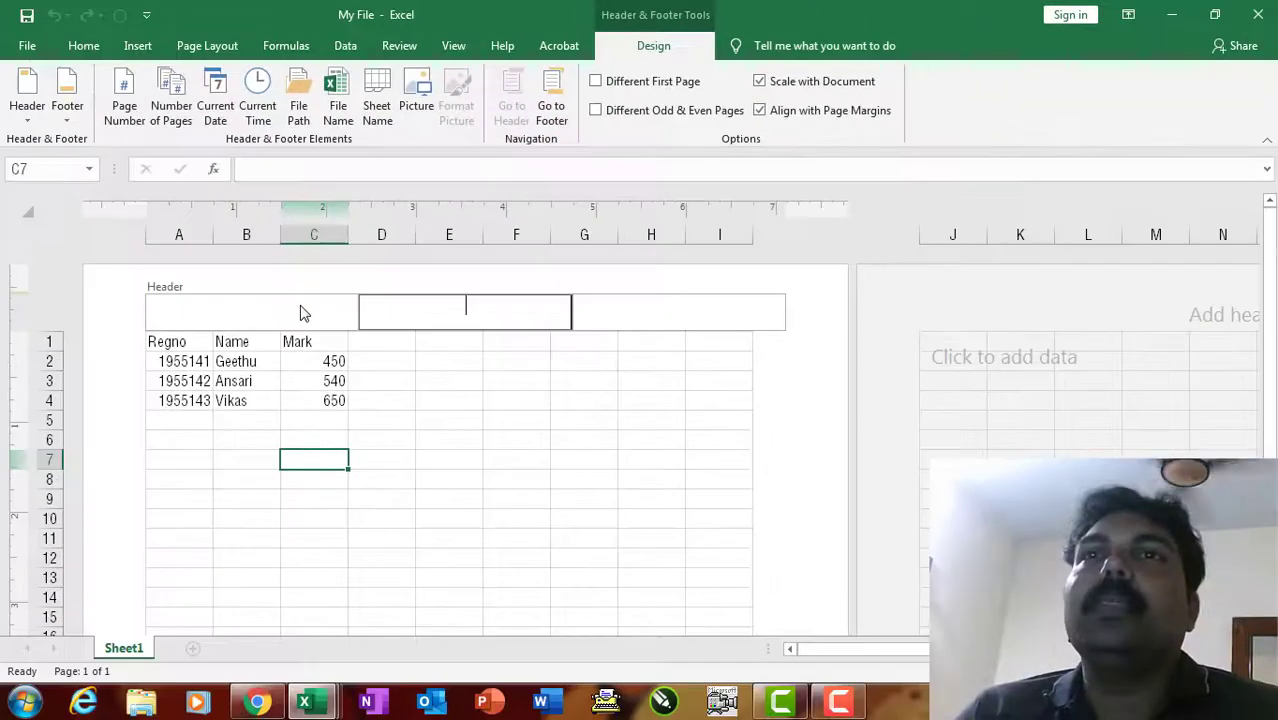
Step: Enter the page number code &[Page] in the left header section, then reopen that section and select the code to review it
left_click(300, 302)
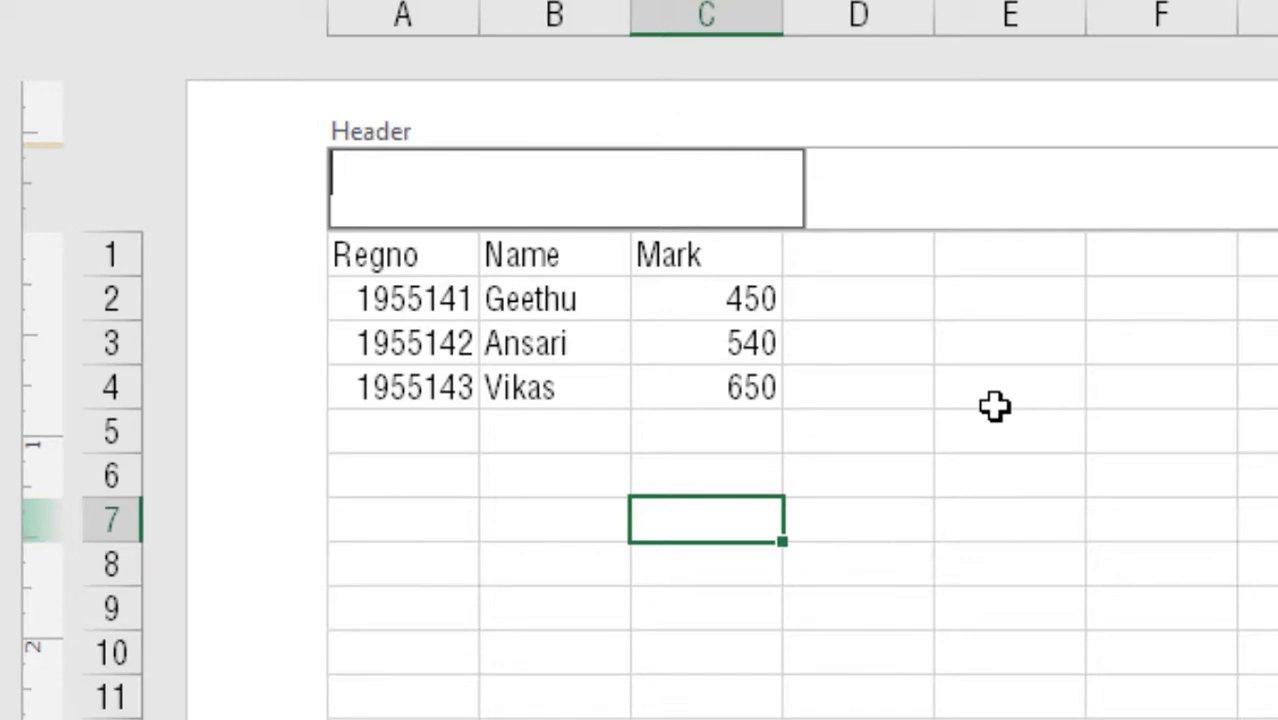
type("&[")
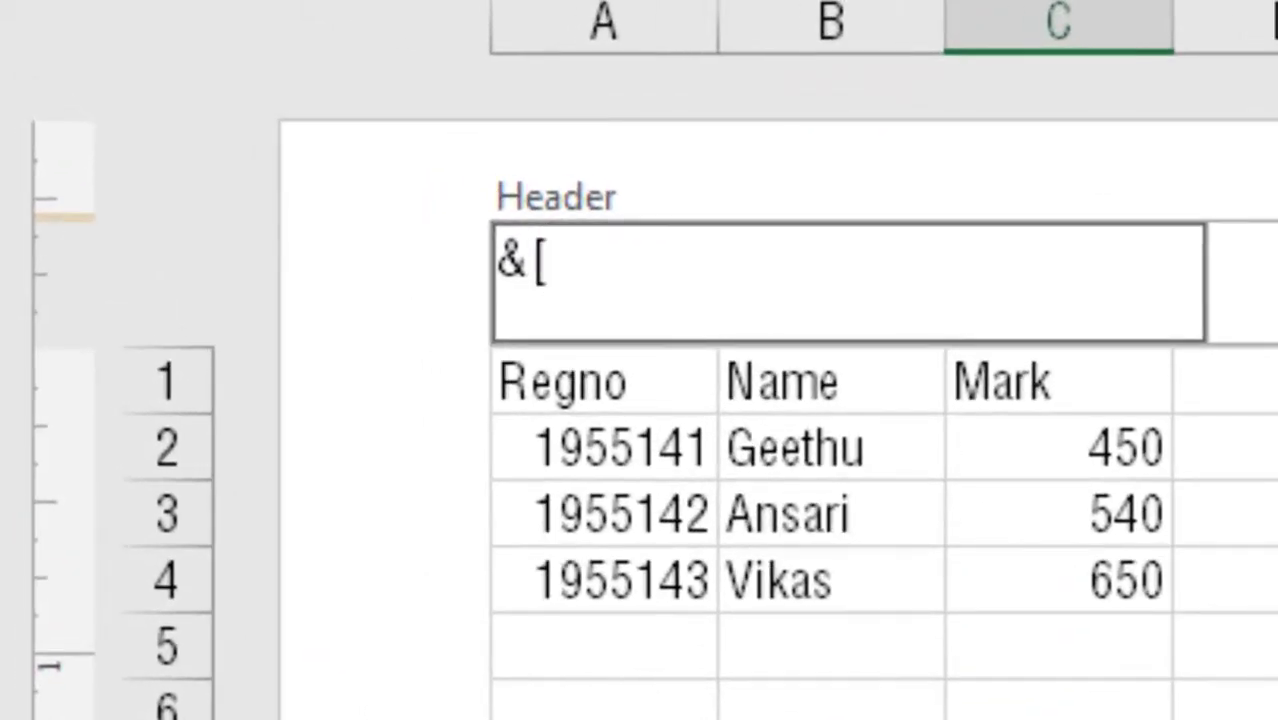
type("Page]")
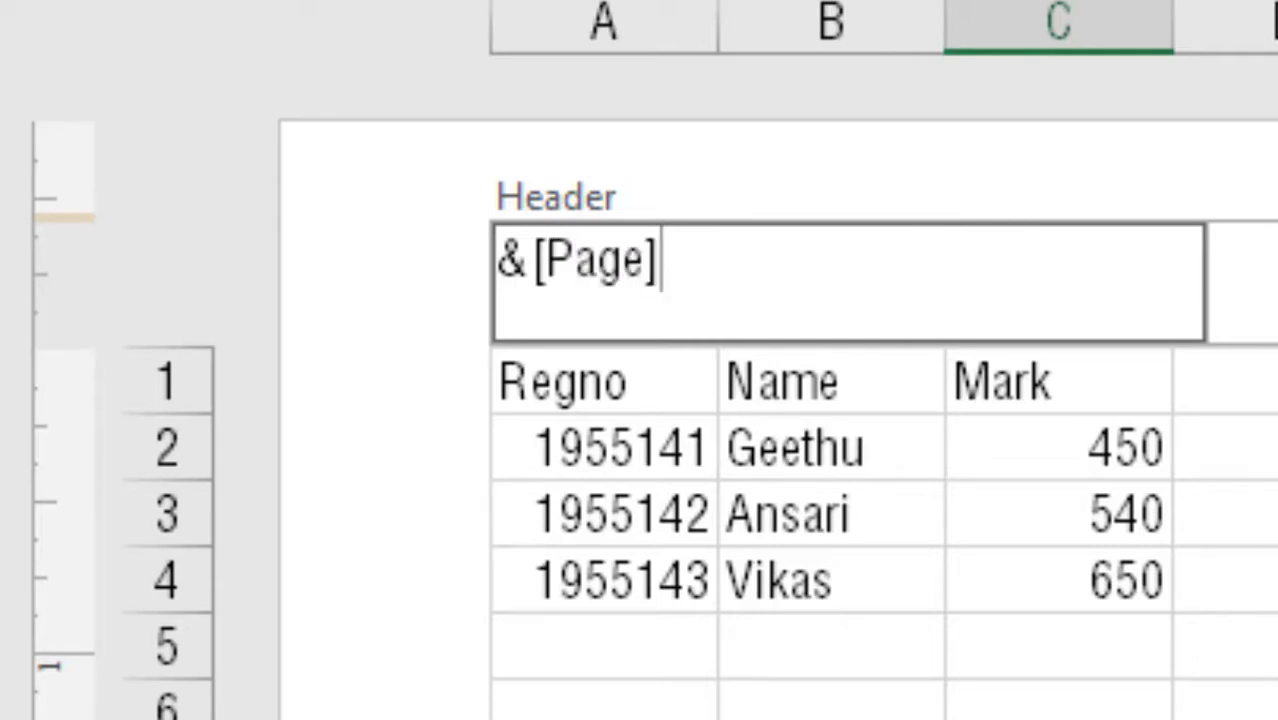
left_click(1244, 283)
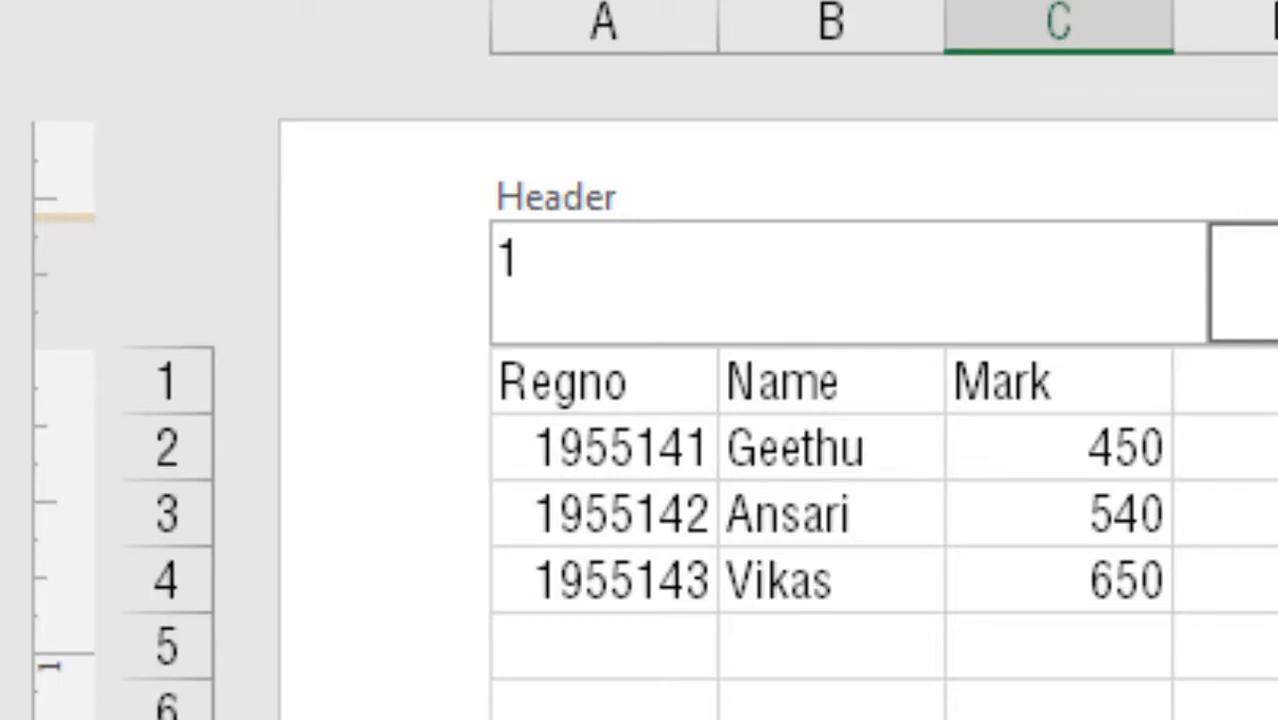
left_click(595, 264)
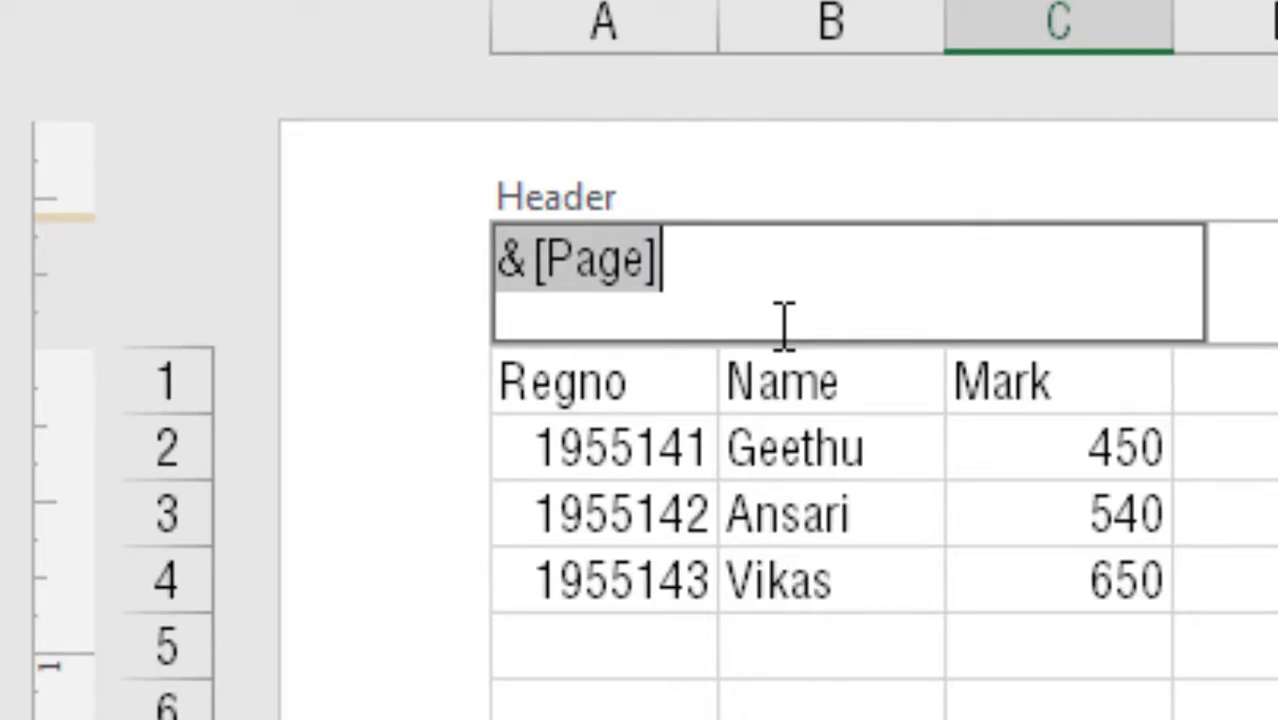
left_click(770, 277)
left_click_drag(710, 260, 510, 300)
left_click(588, 268)
left_click_drag(685, 257, 474, 254)
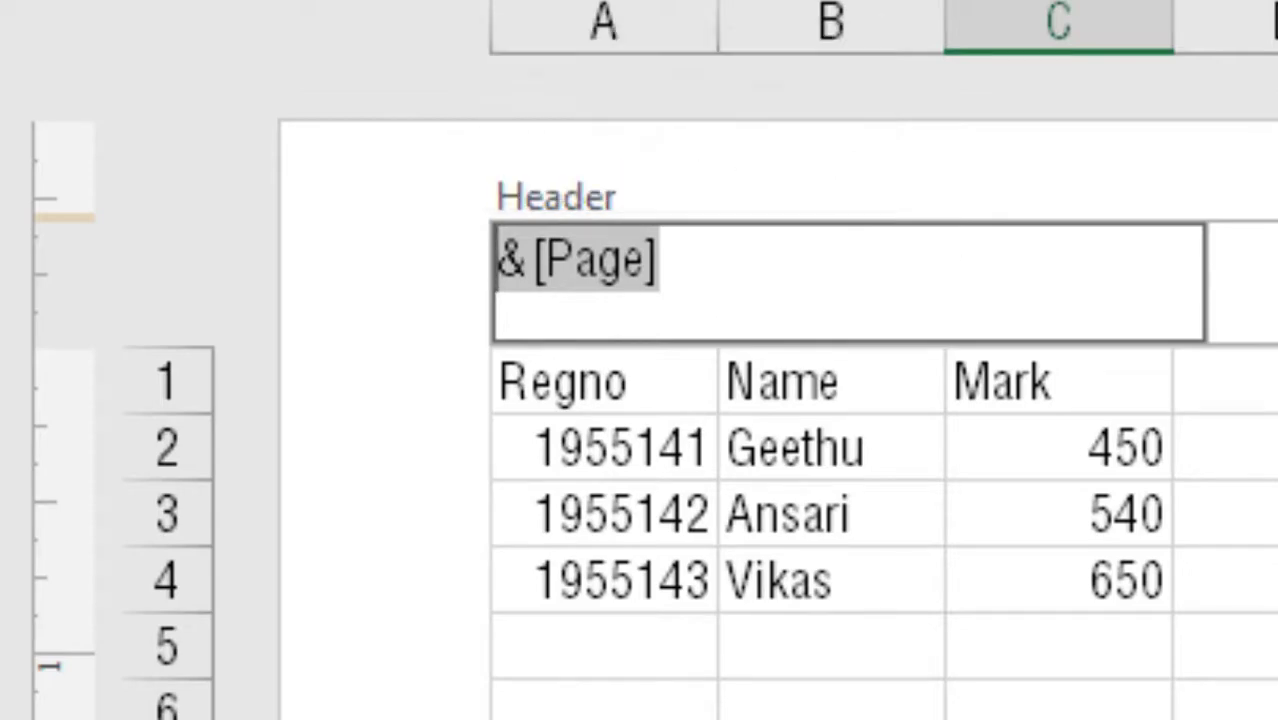
Step: Enter the page count code &[Pages] in the center header section, then compare it with the code in the left section
left_click(1178, 265)
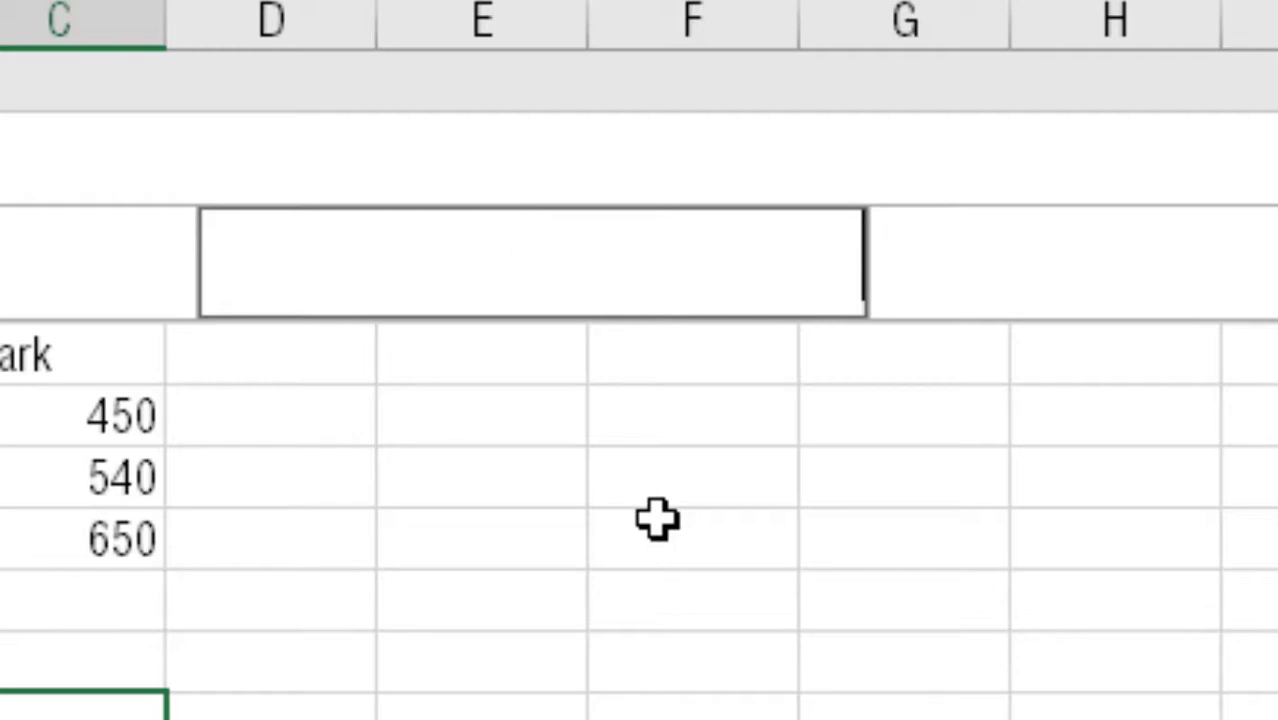
type("&[Pa")
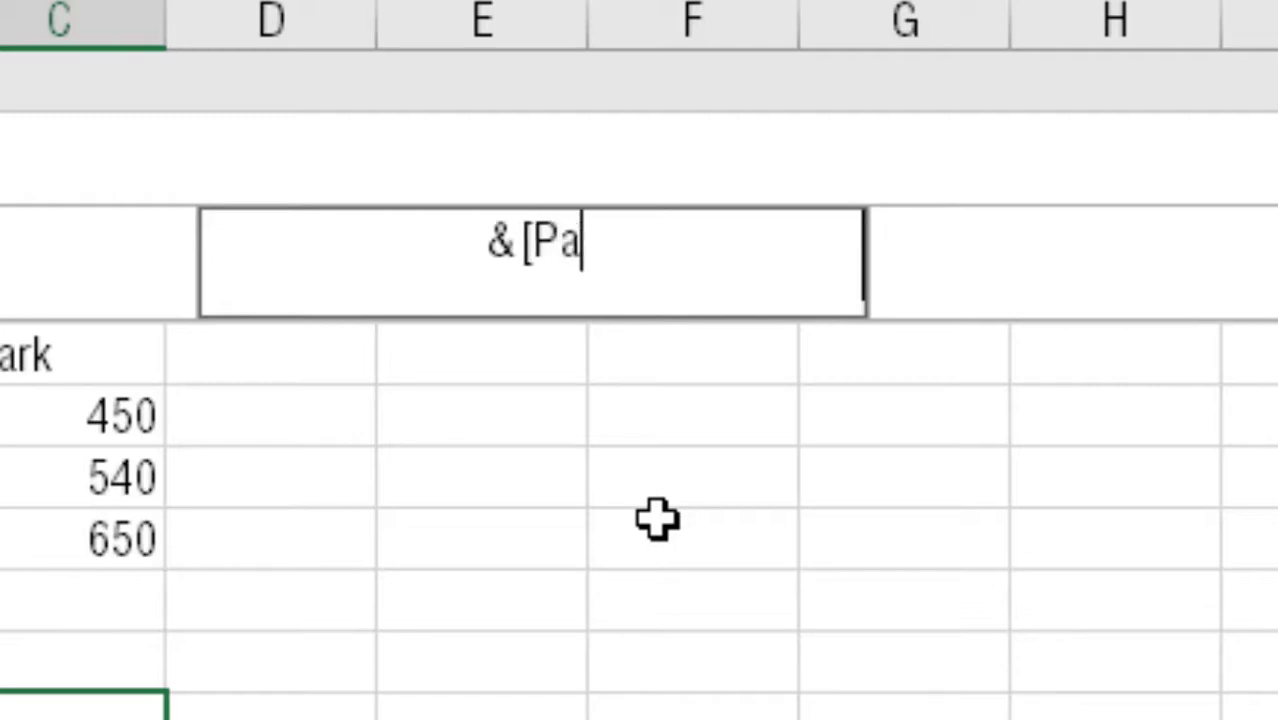
type("ges]")
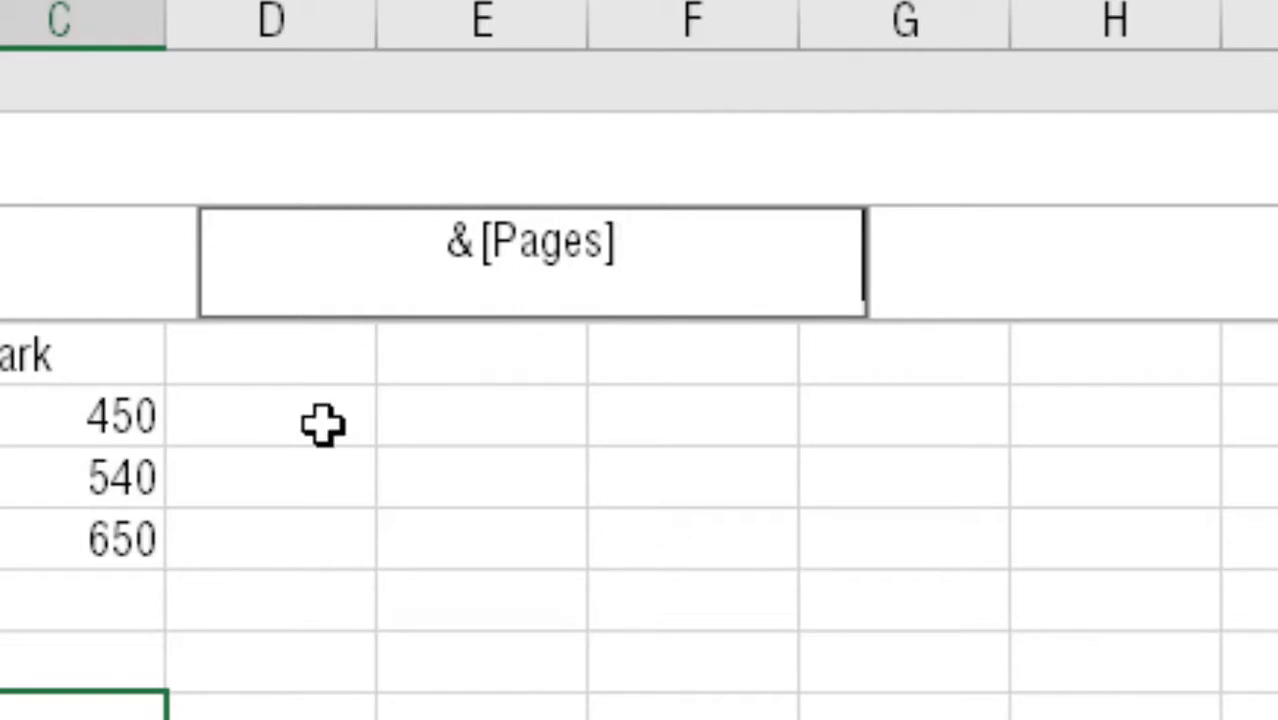
left_click(1168, 250)
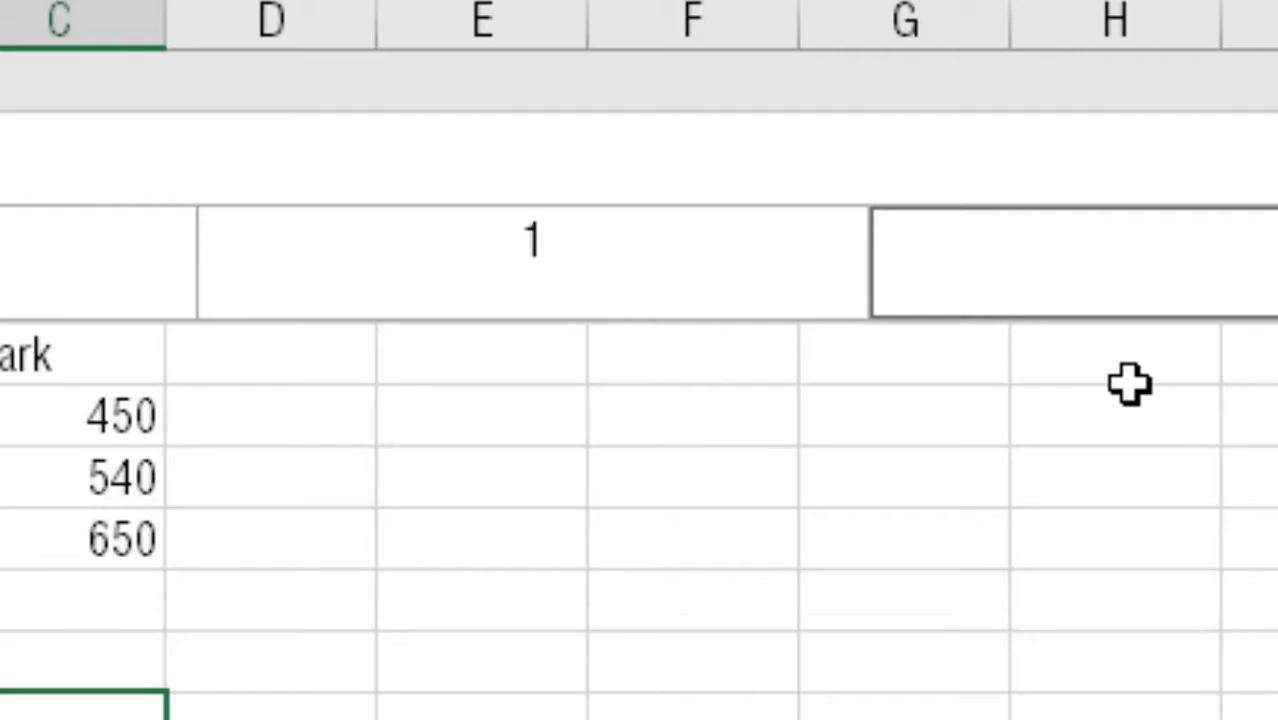
left_click(582, 249)
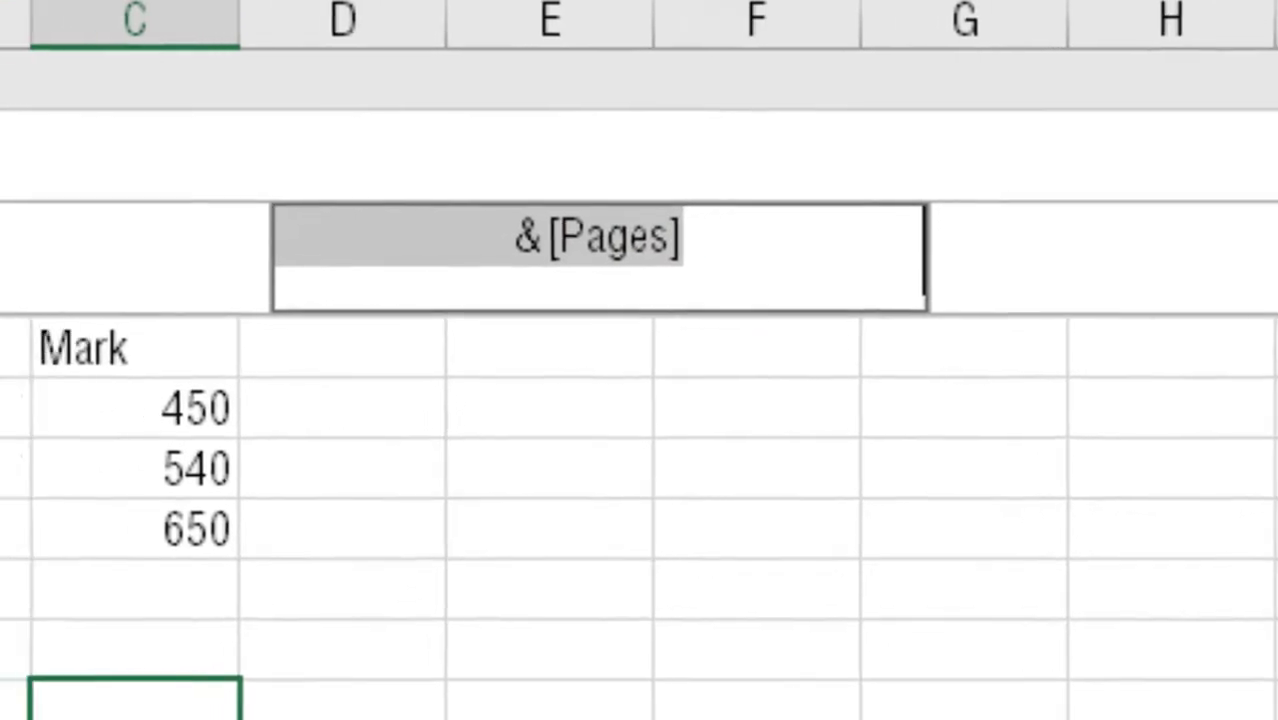
left_click(345, 231)
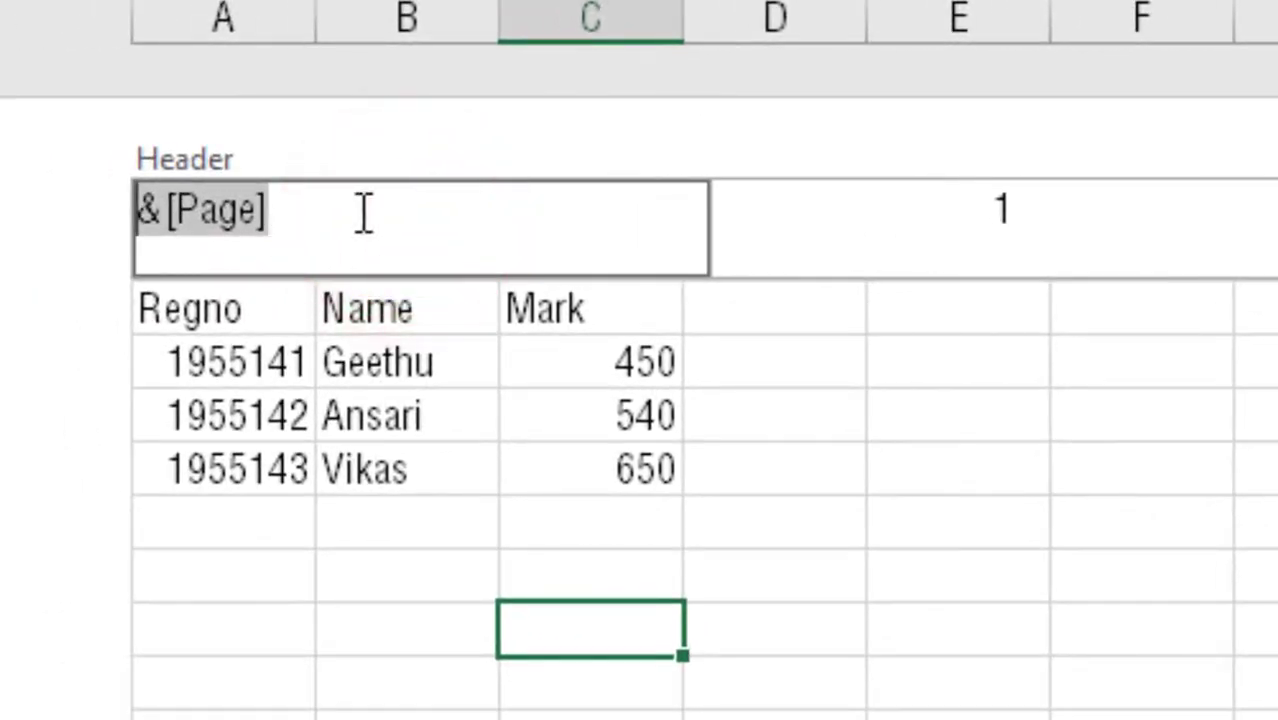
left_click(1030, 217)
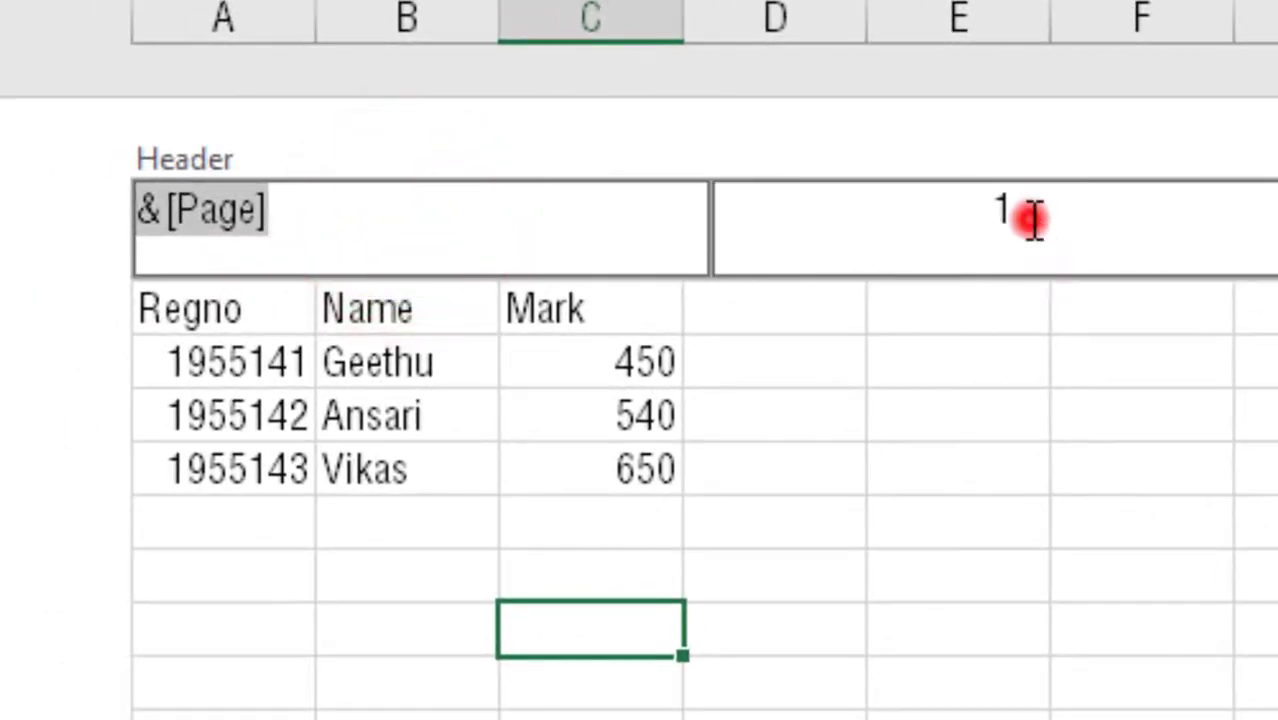
left_click(352, 230)
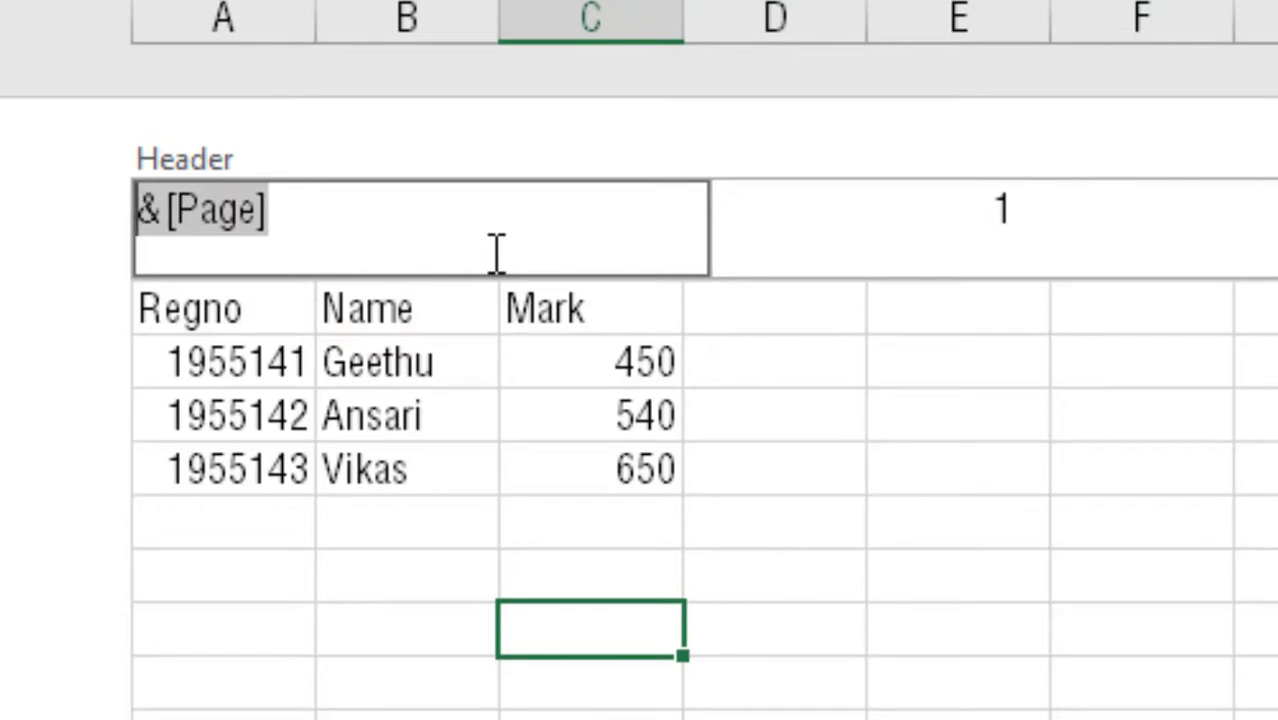
left_click(1084, 220)
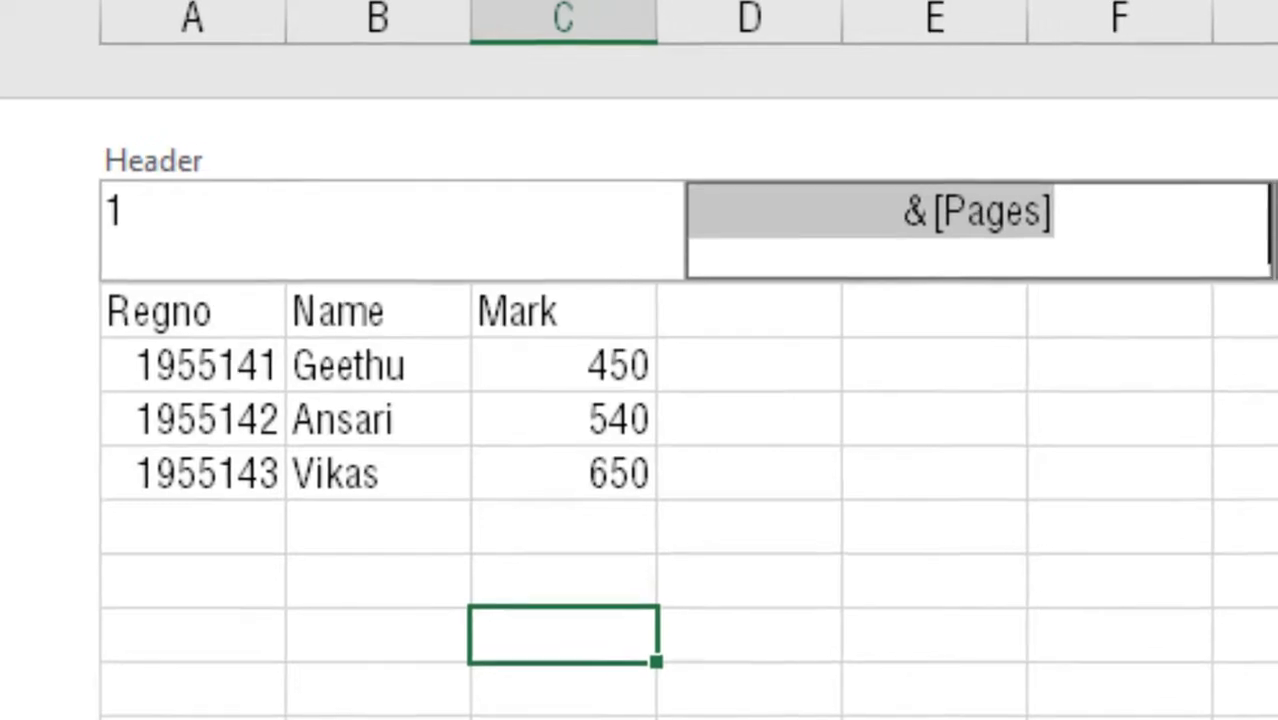
Step: Enter the current date code &[Date] in the right header section and leave the header
left_click(947, 308)
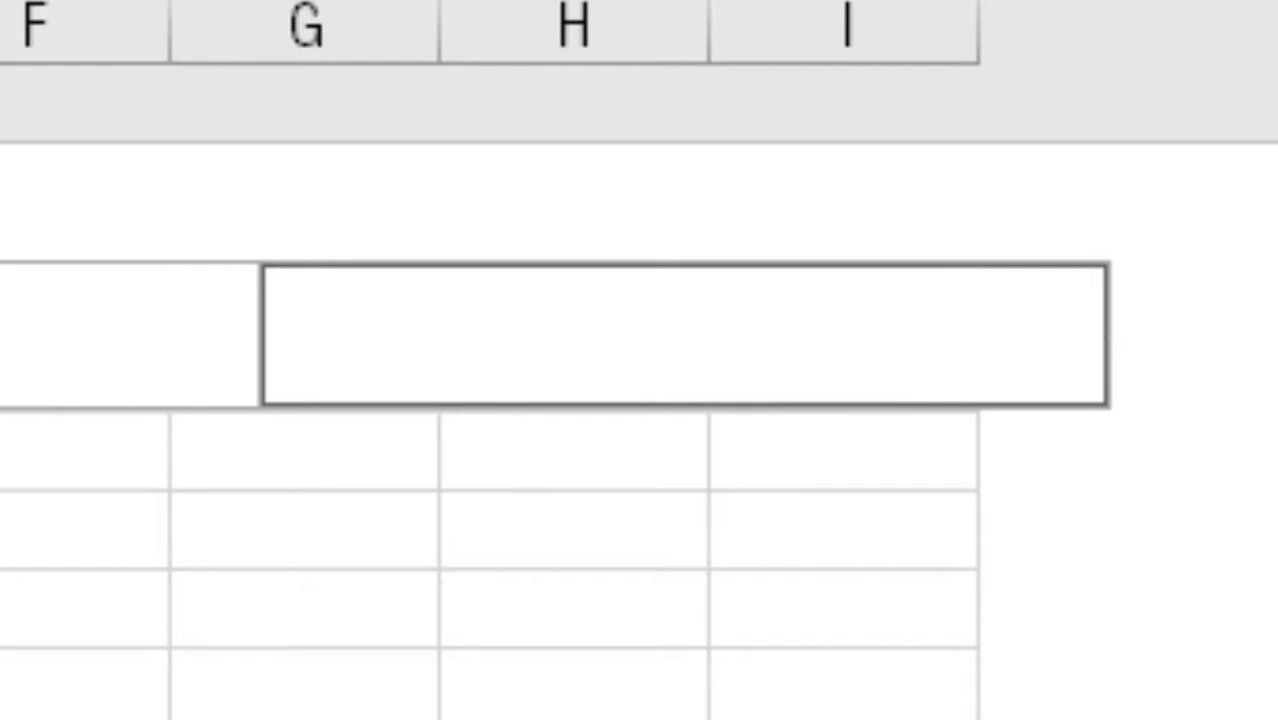
type("&")
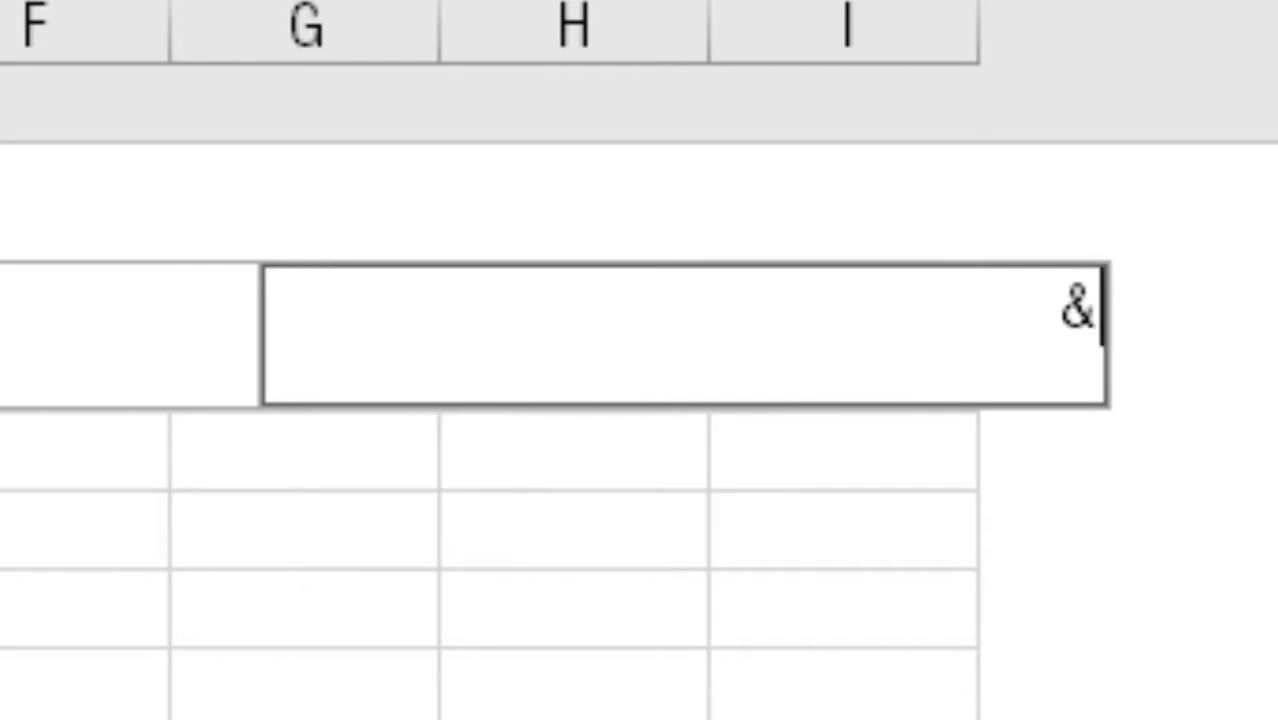
type("[Date]")
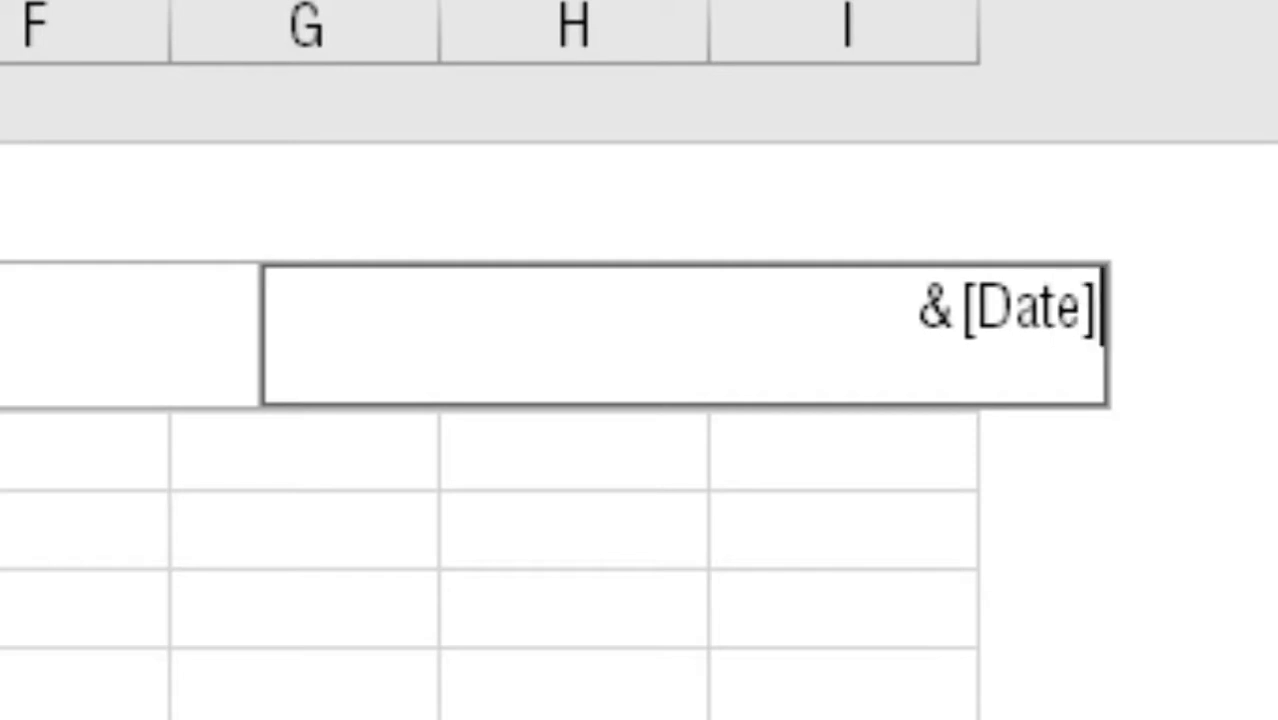
left_click(100, 606)
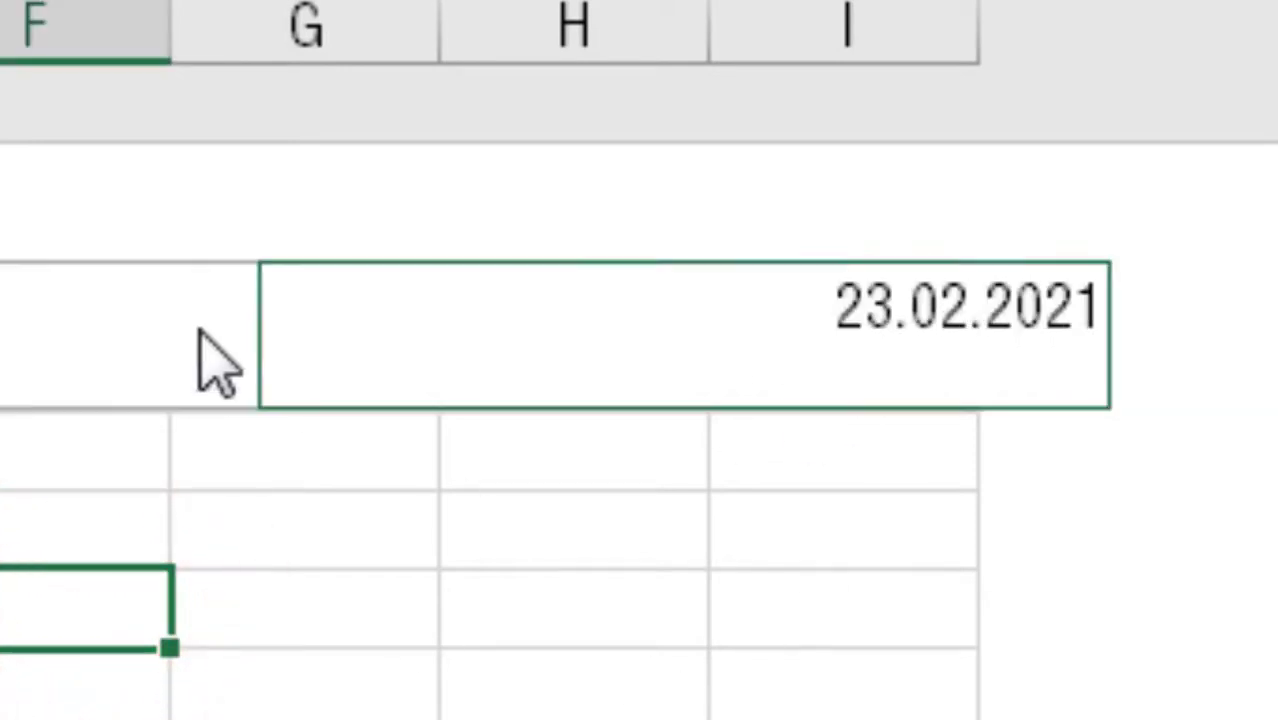
Step: Switch from the header to the footer and enter the current time code &[Time] in the left footer section
left_click(137, 285)
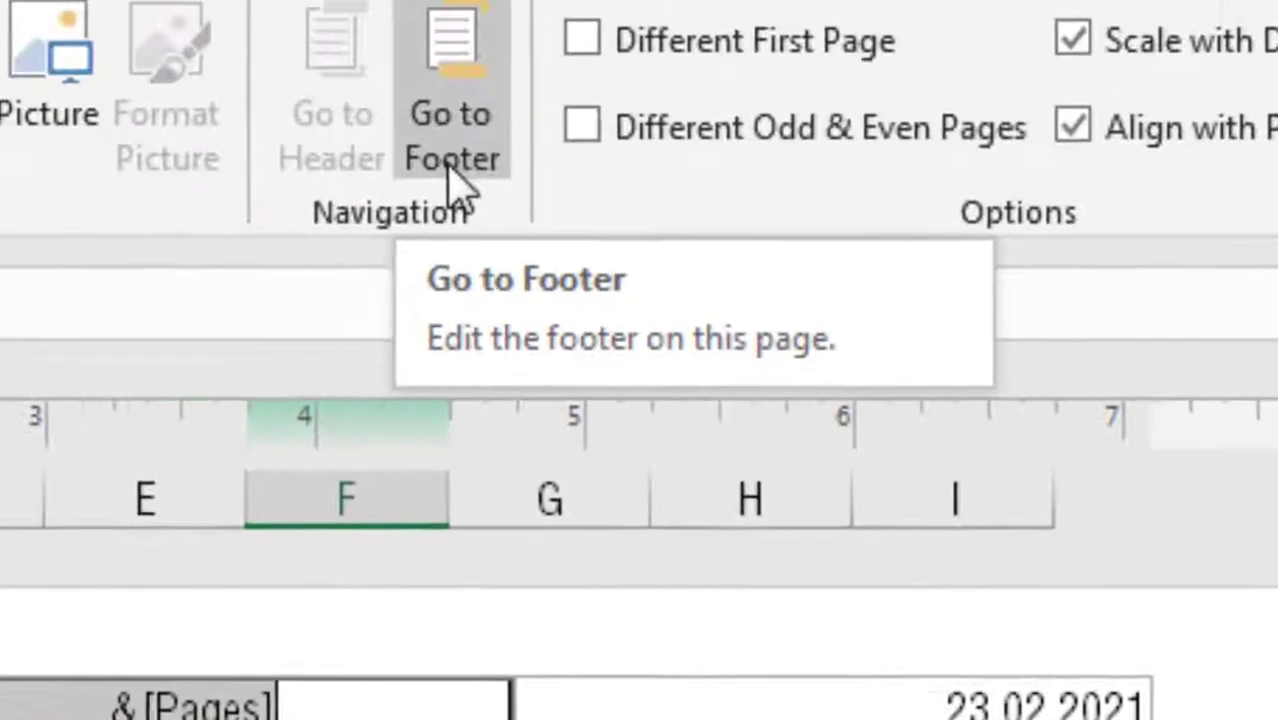
left_click(484, 238)
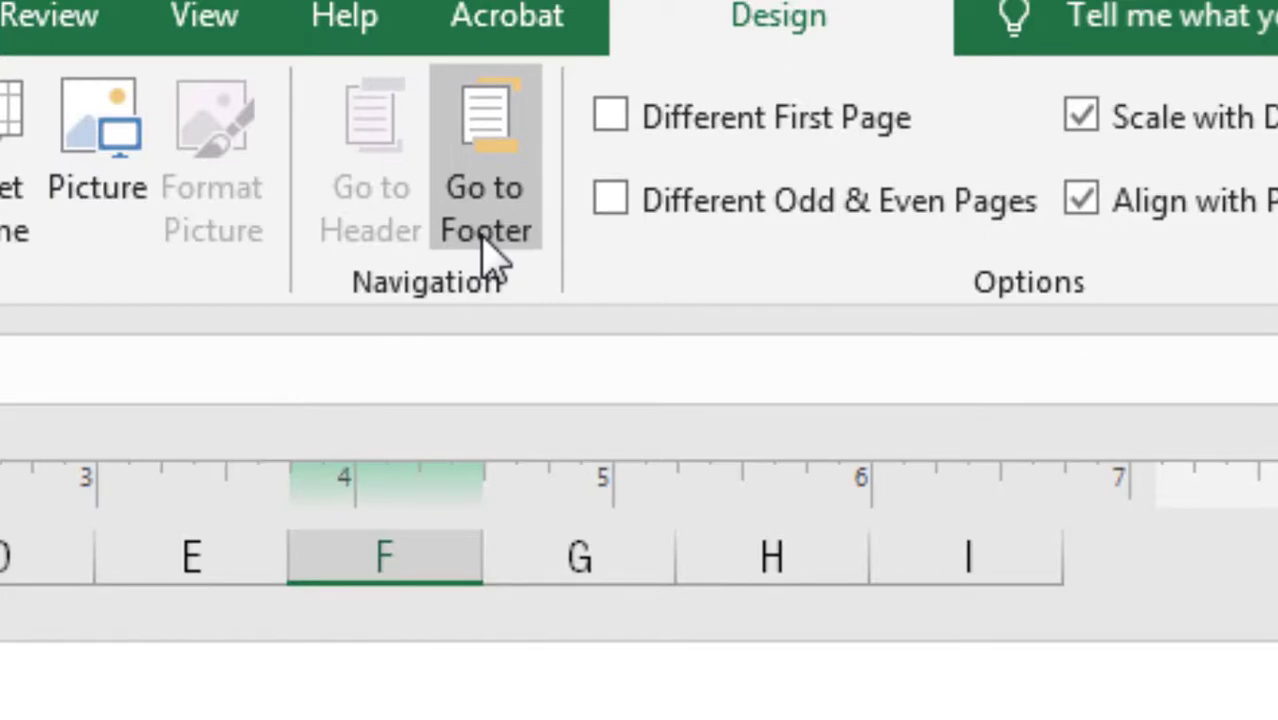
left_click(481, 245)
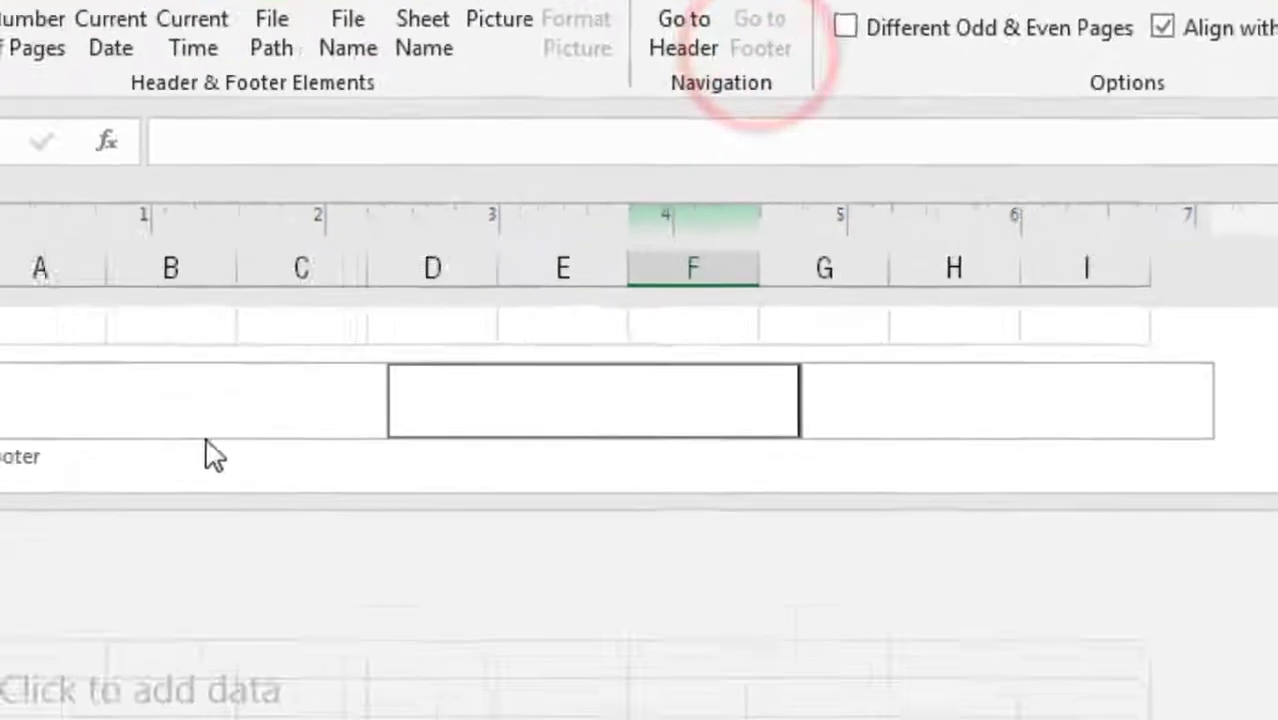
left_click(363, 306)
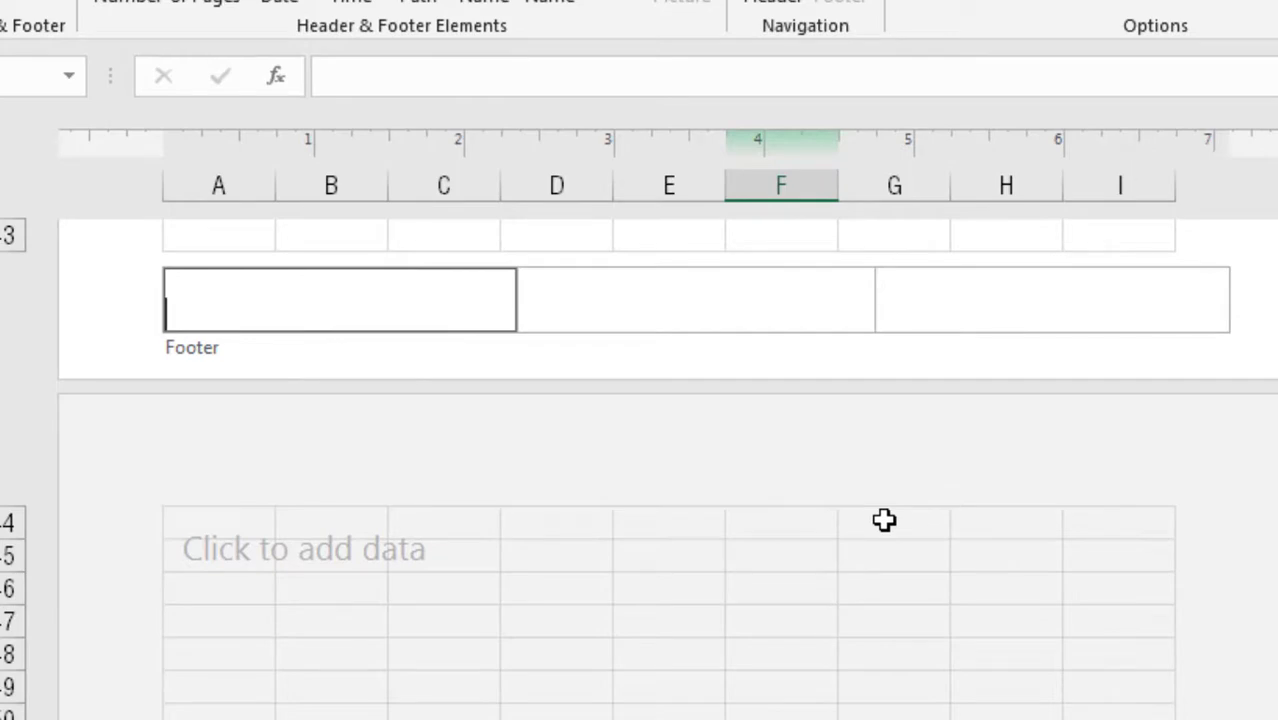
type("&[Time")
type("]")
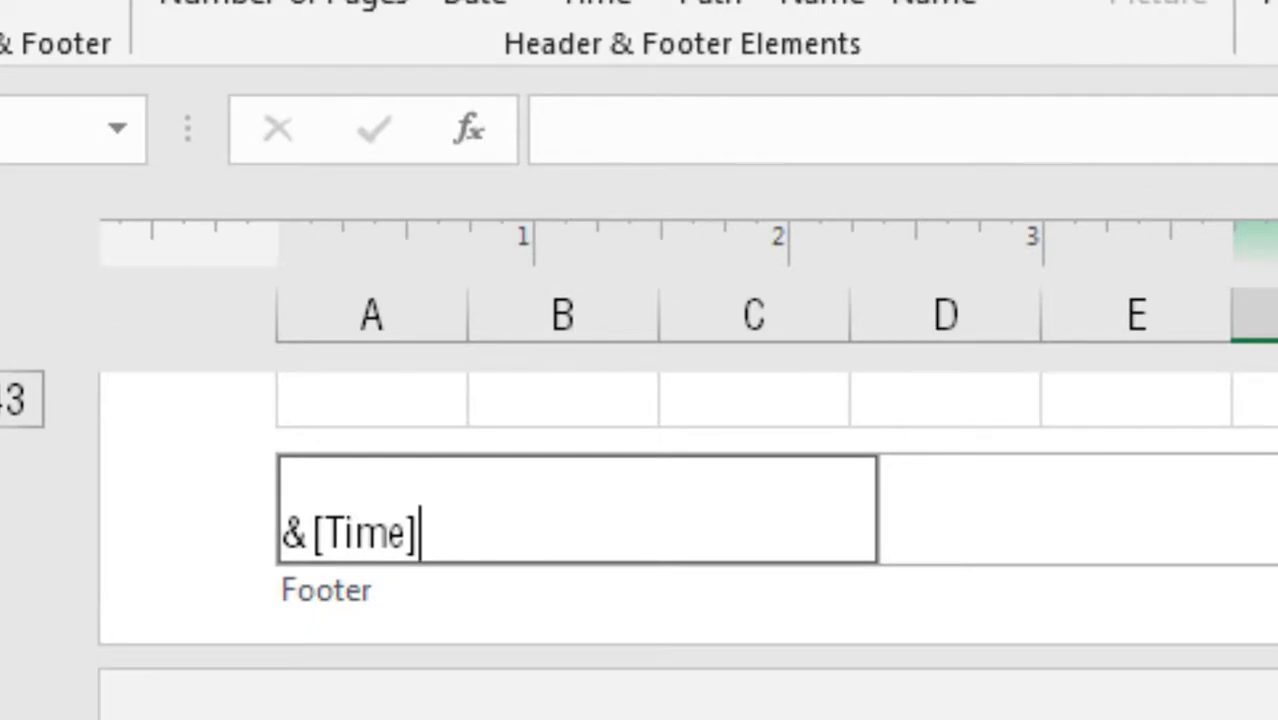
Step: Enter the file path code &[Path] in the center footer section
left_click(1183, 532)
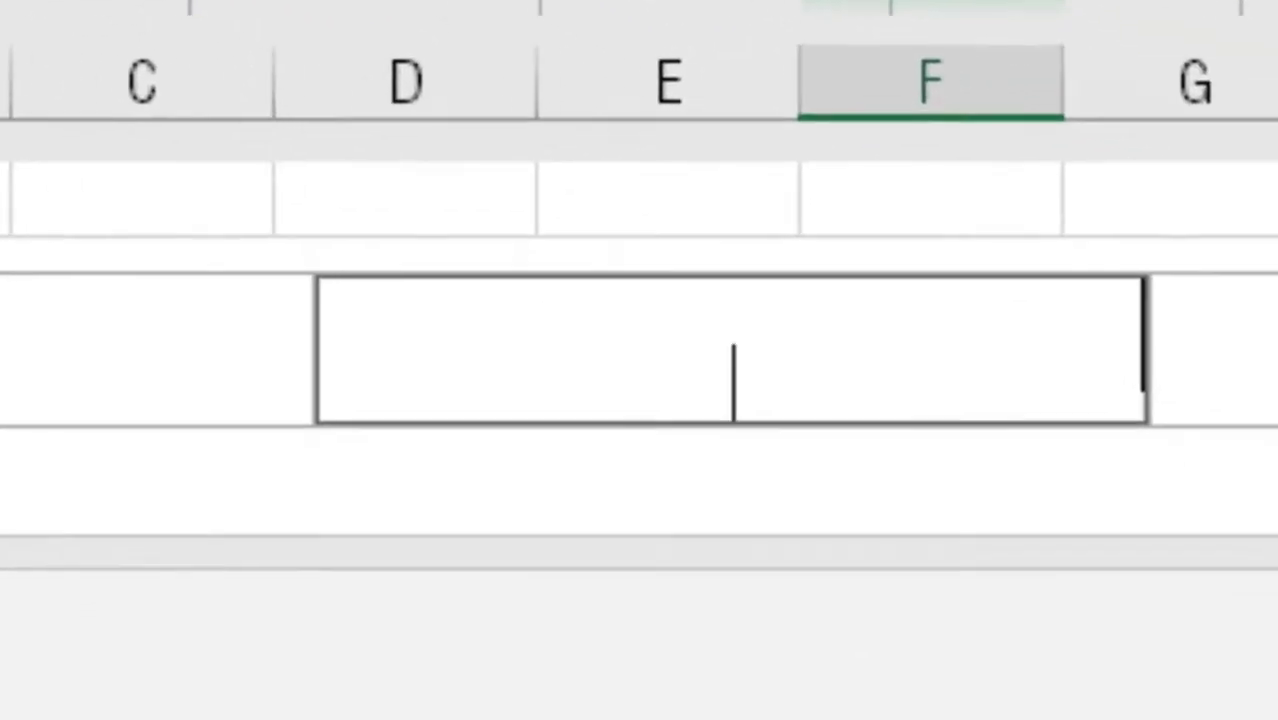
type("&")
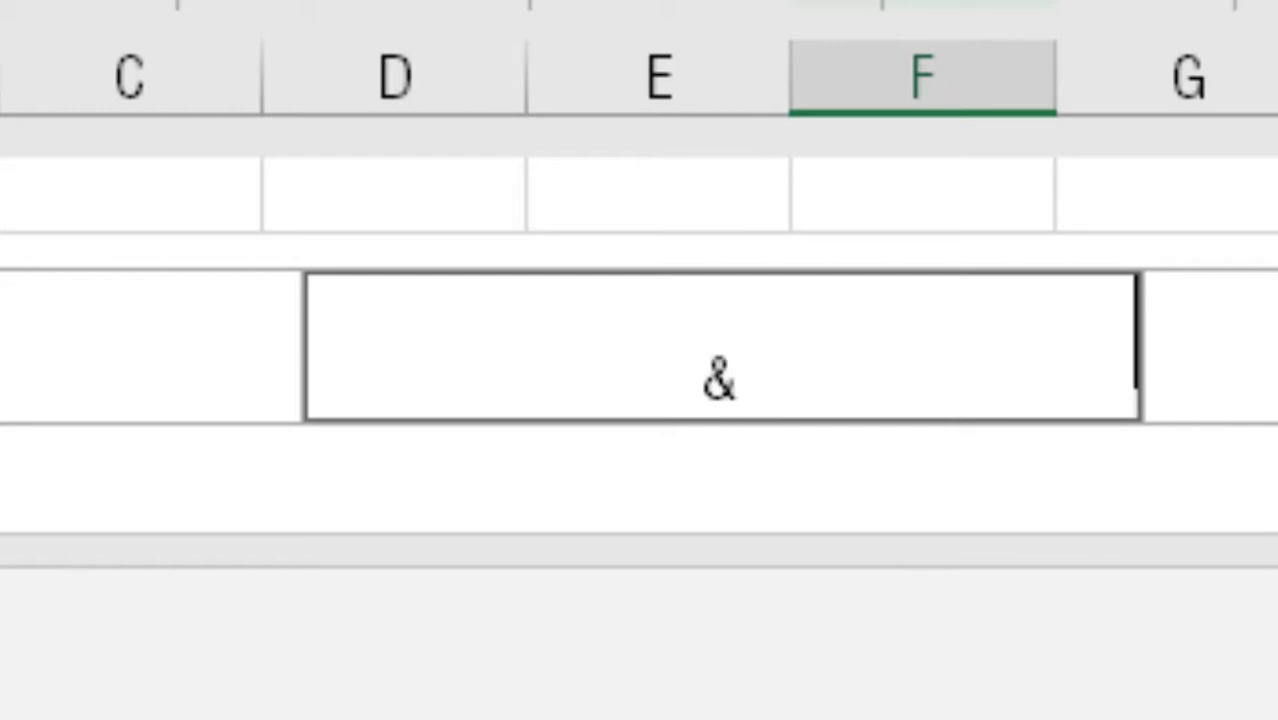
type("[")
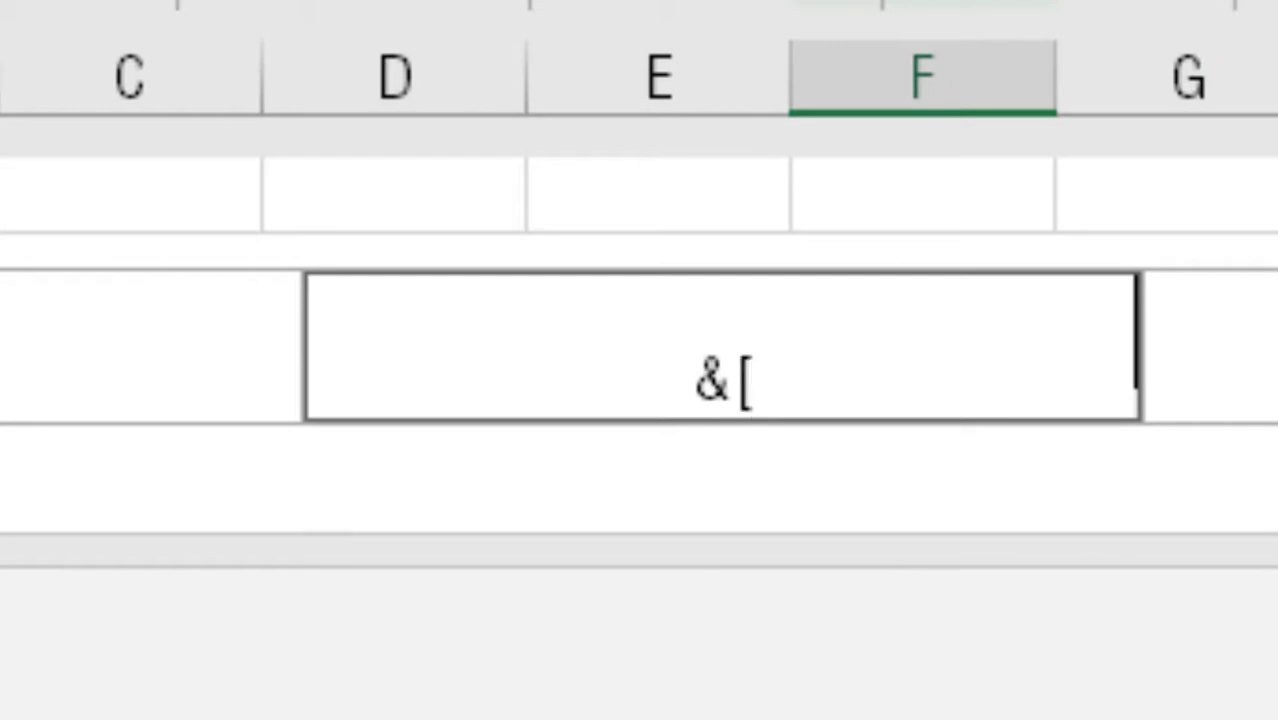
type("Path]")
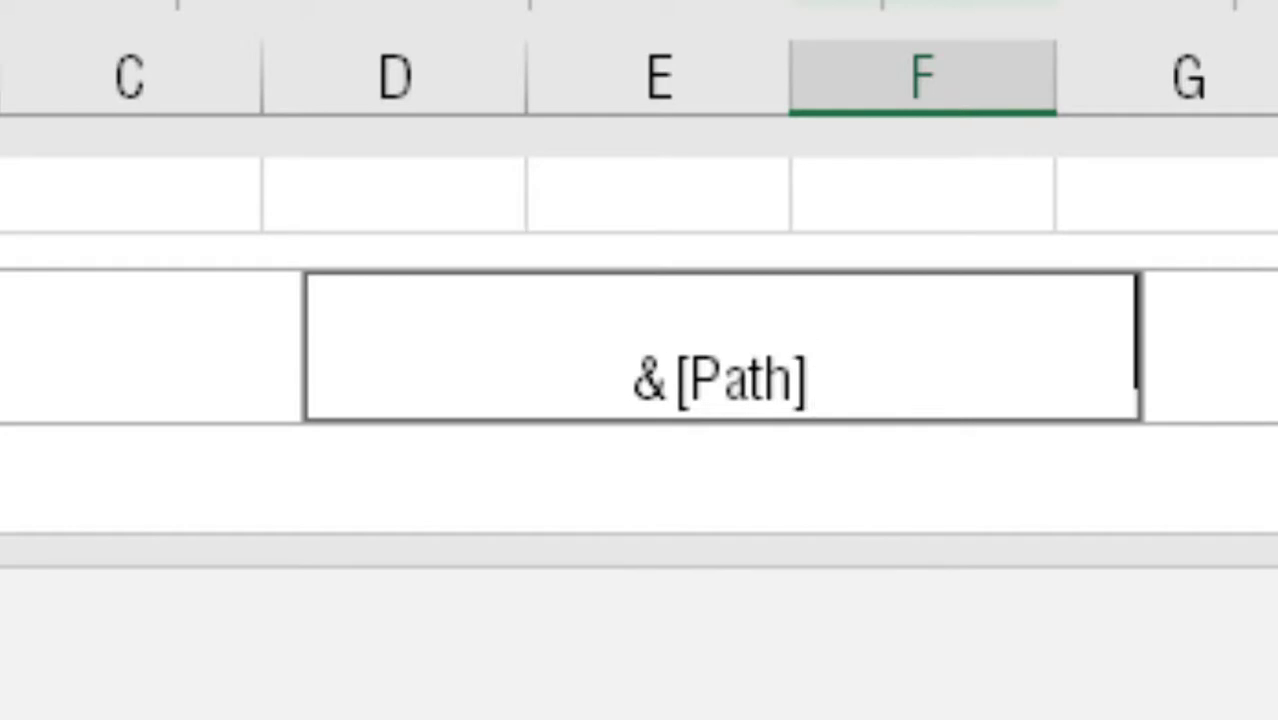
key("Tab")
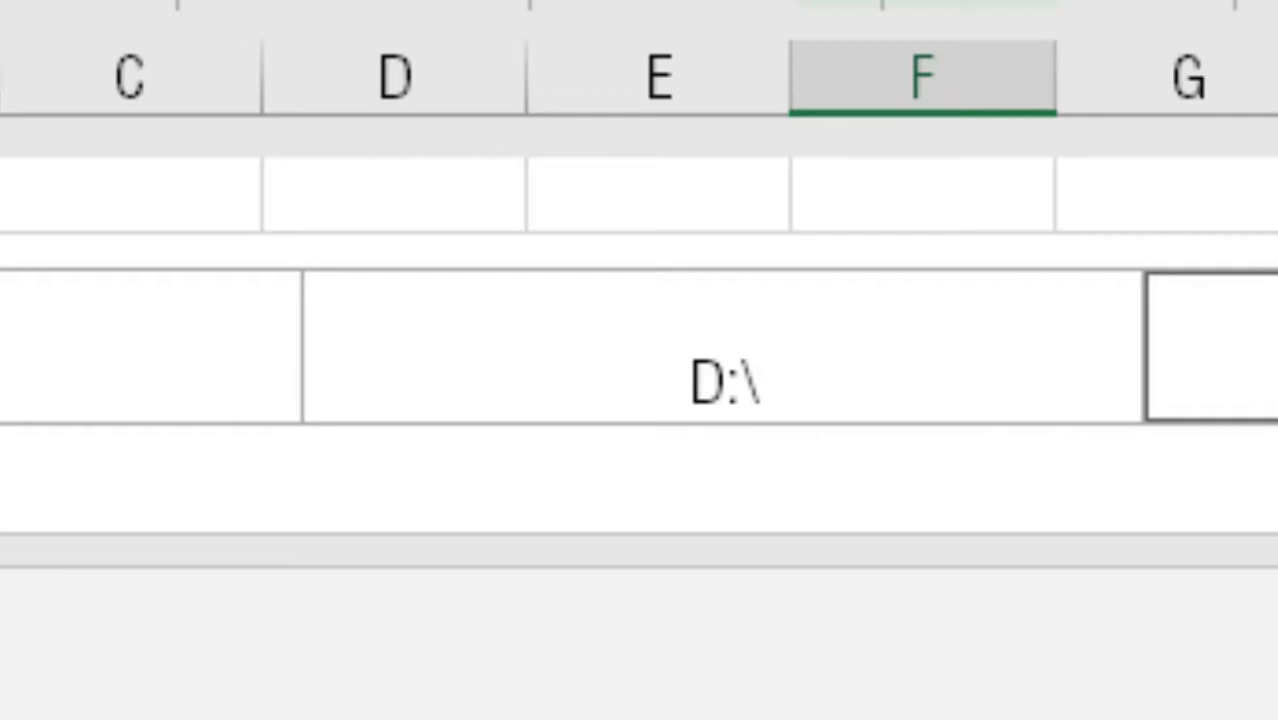
Step: Append the file name code &[File] after &[Path] in the center footer section, then reopen the section to review the combined code
left_click(725, 380)
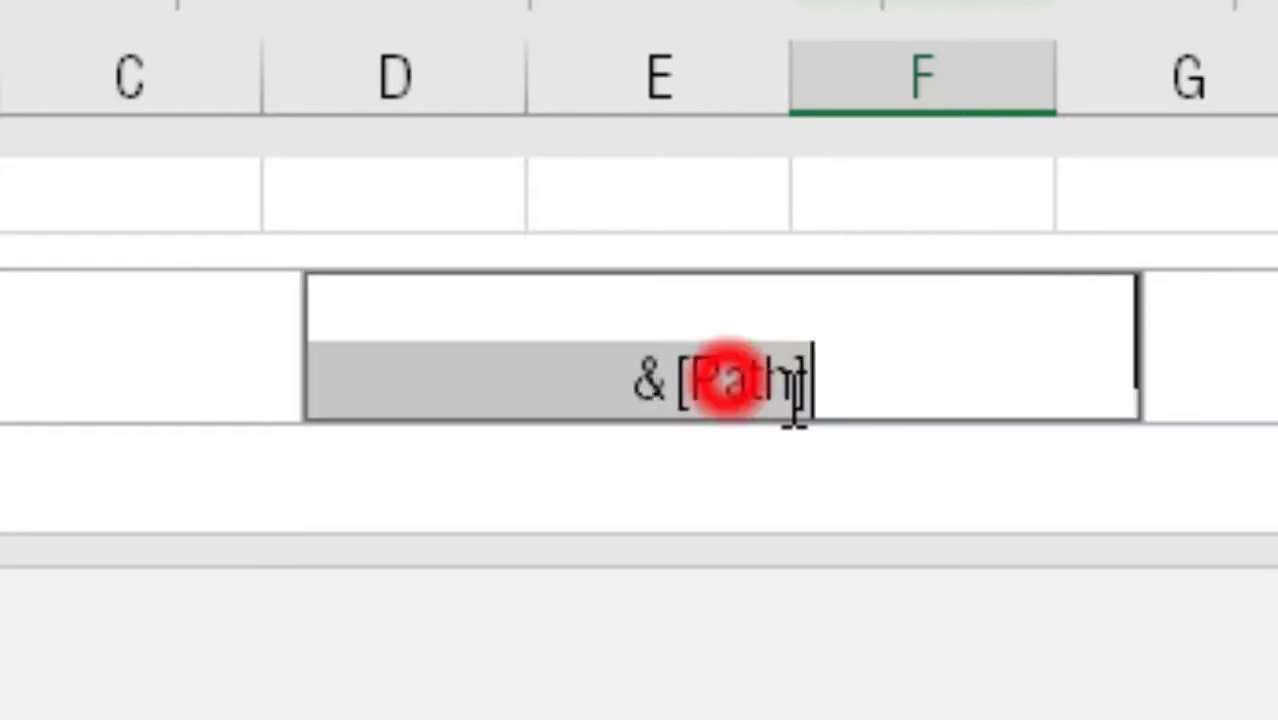
left_click(707, 390)
left_click(884, 363)
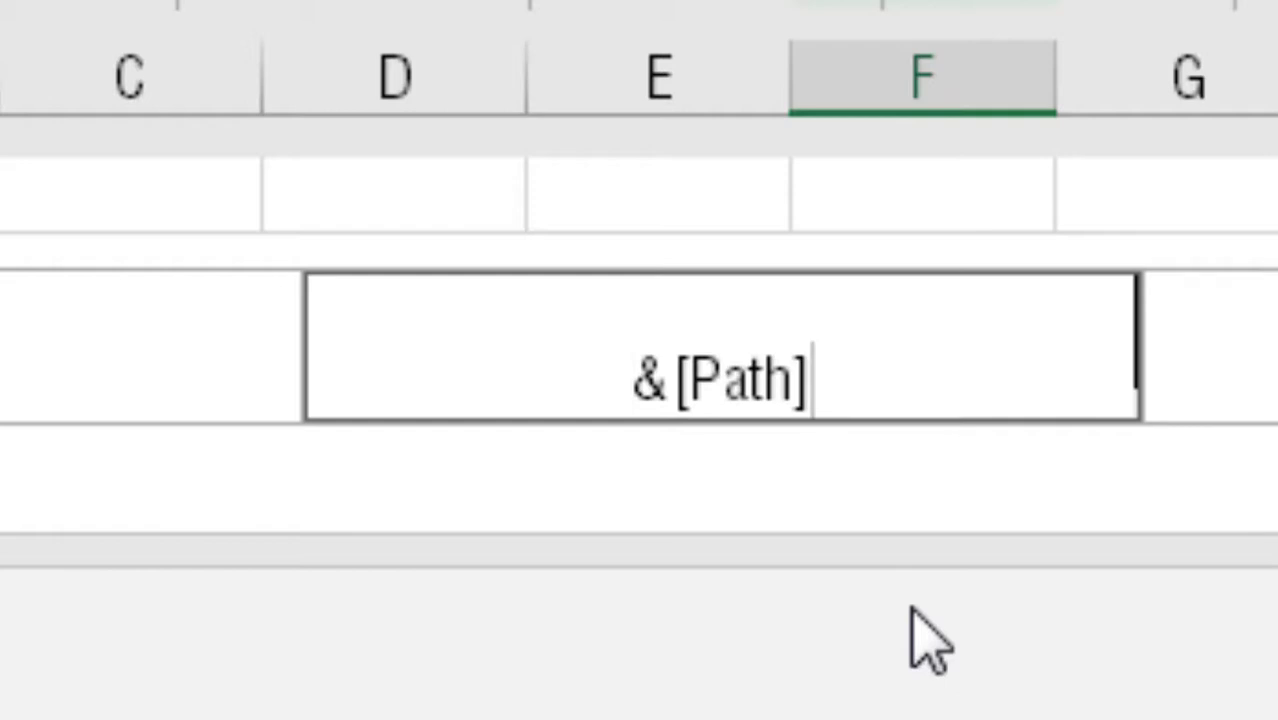
type("&")
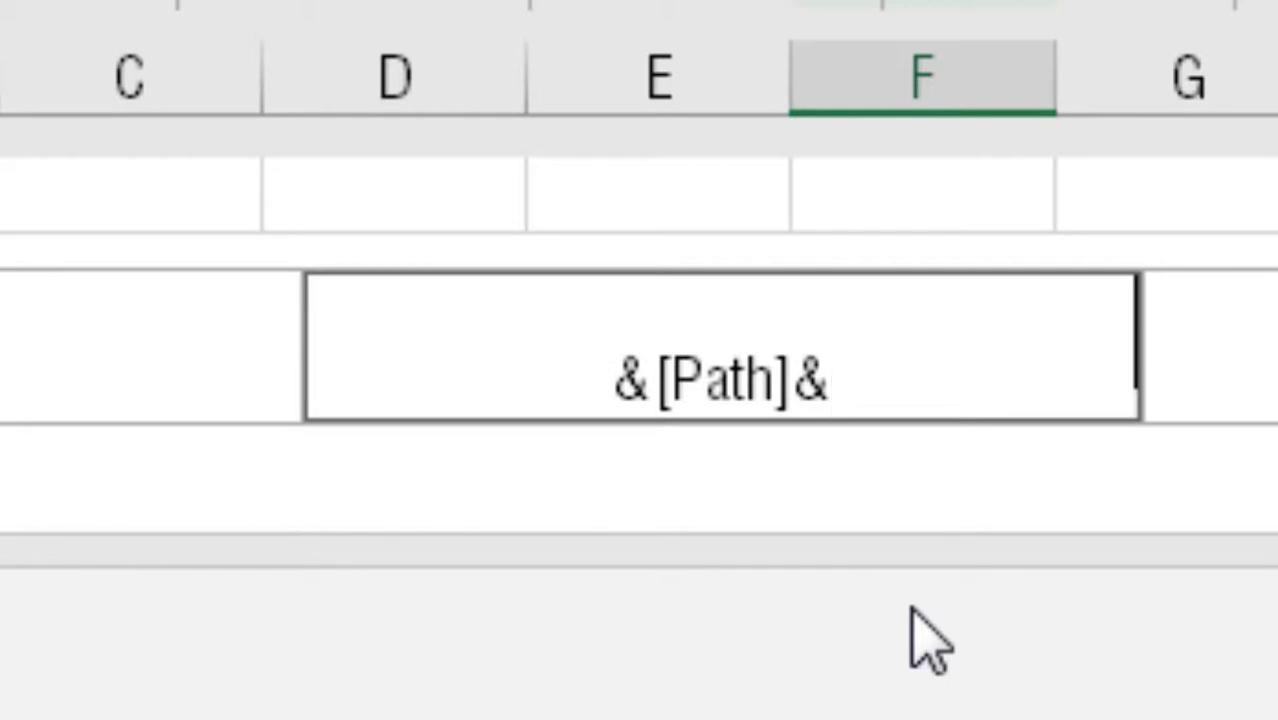
type("[File")
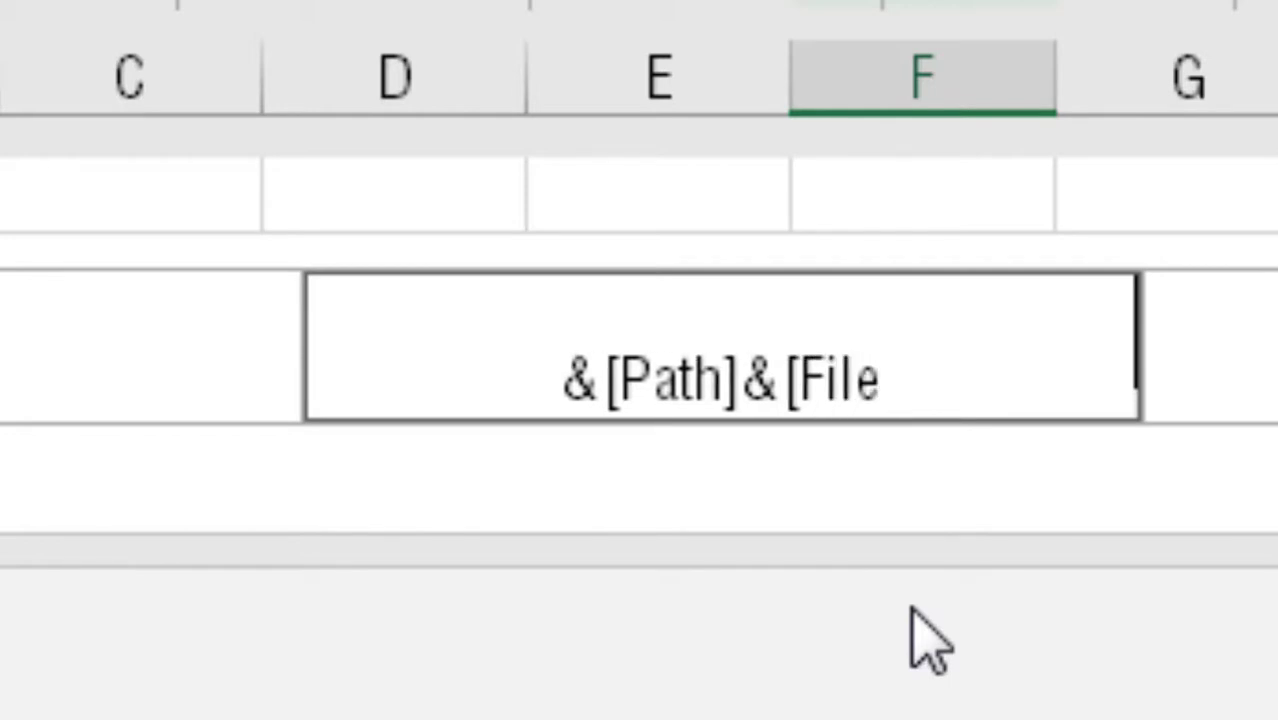
type("]")
key("Tab")
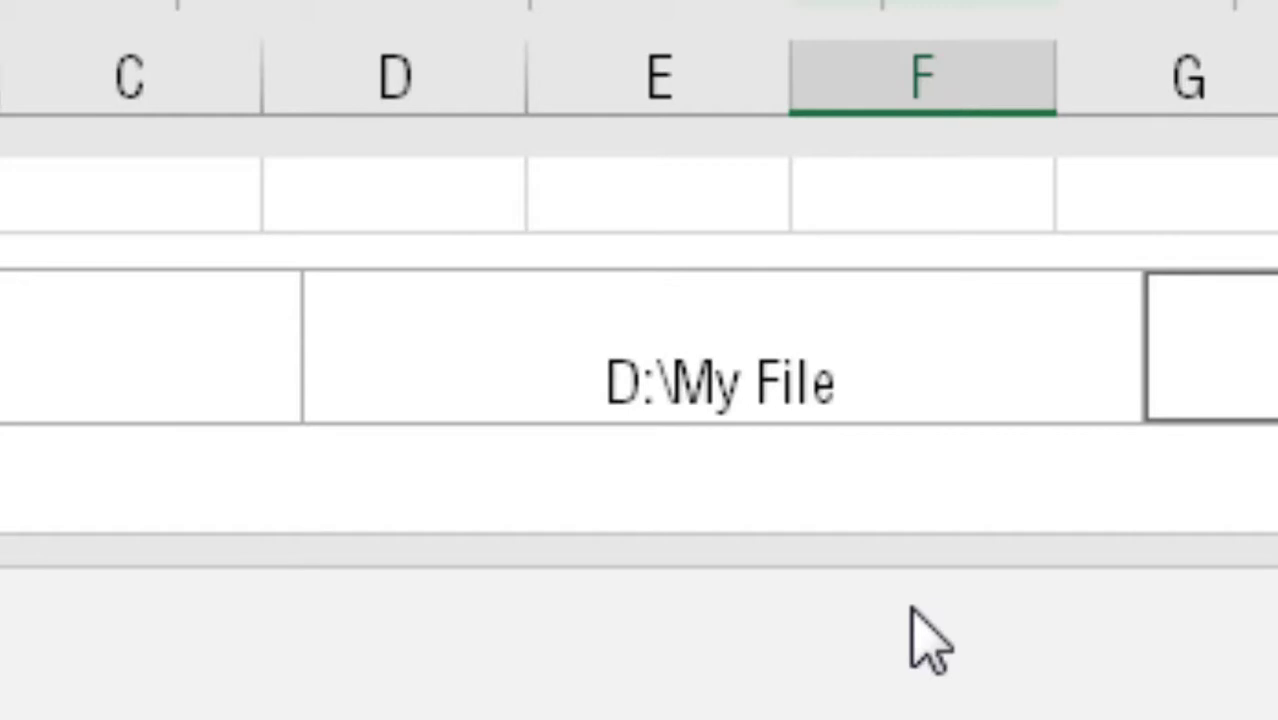
left_click(813, 376)
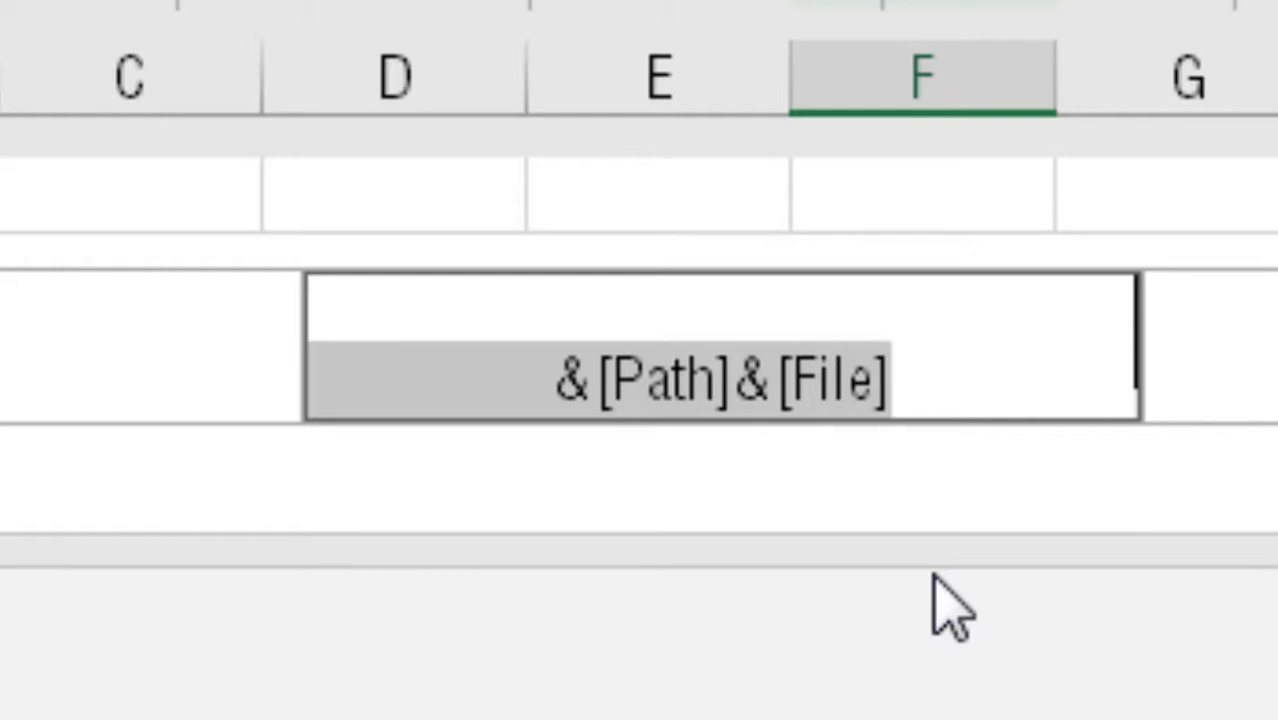
Step: Enter the sheet name code &[Tab] in the right footer section and leave the footer
key("Tab")
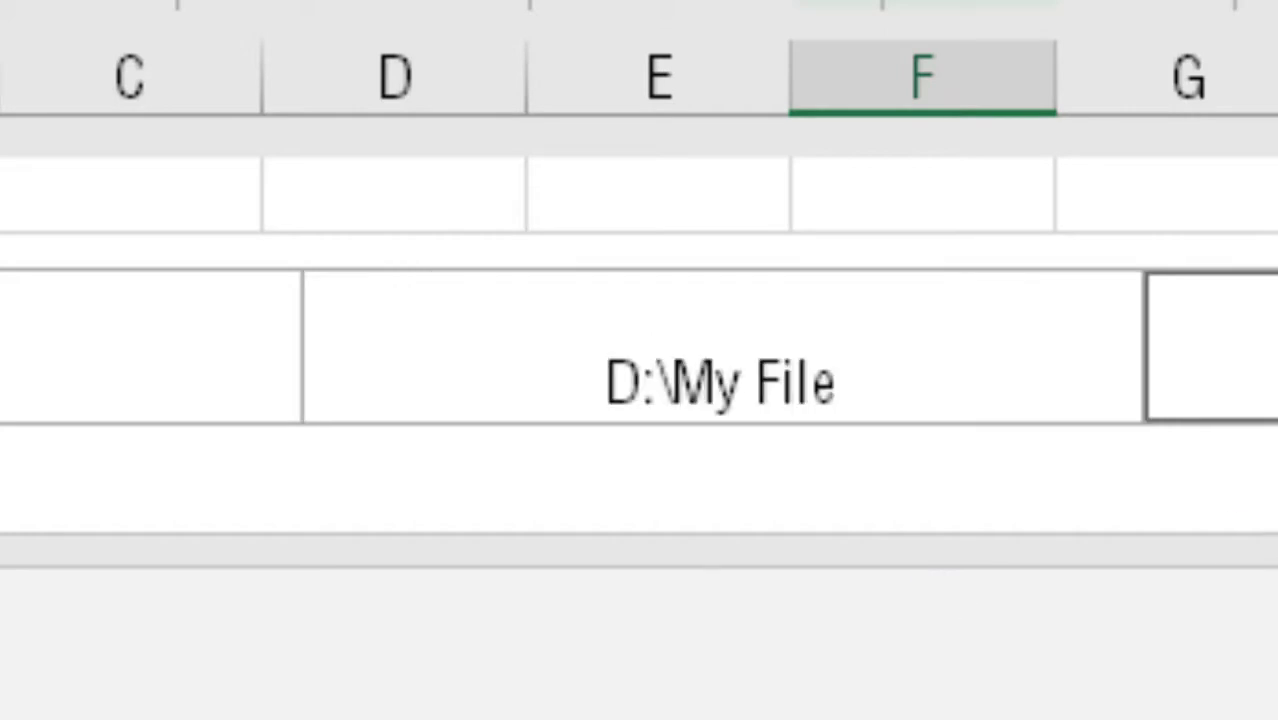
type("&")
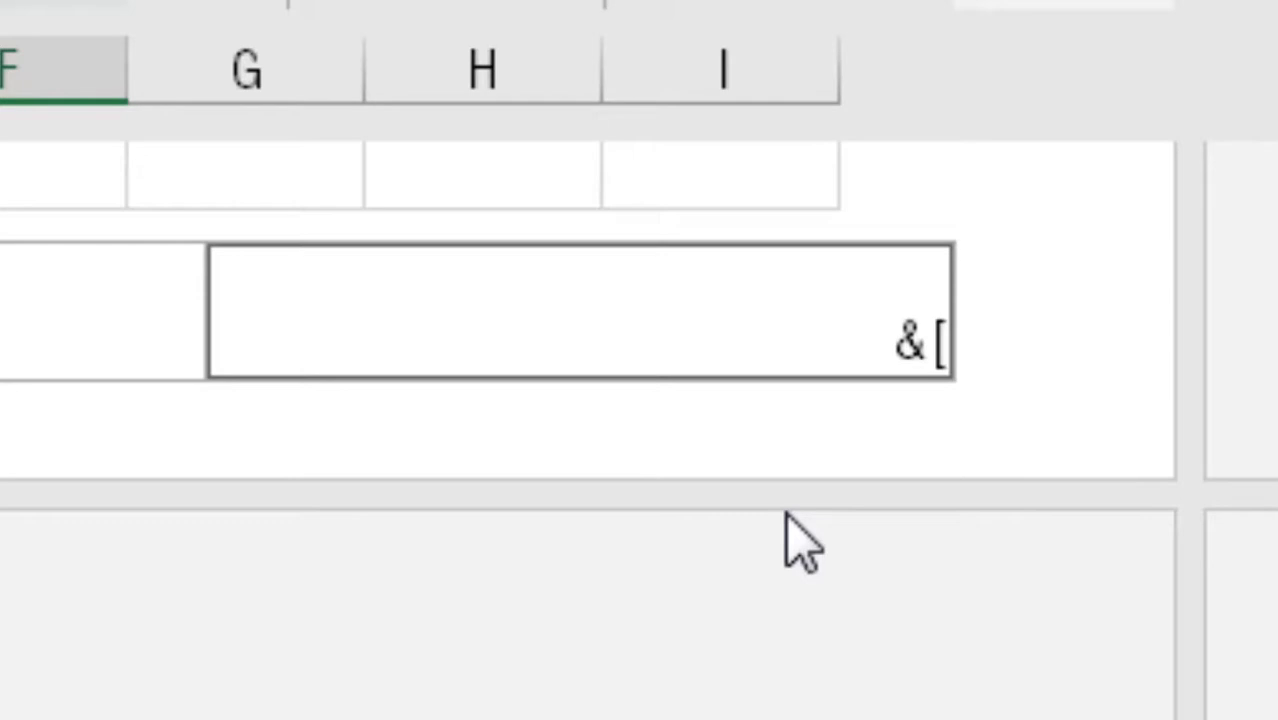
type("[Tab]")
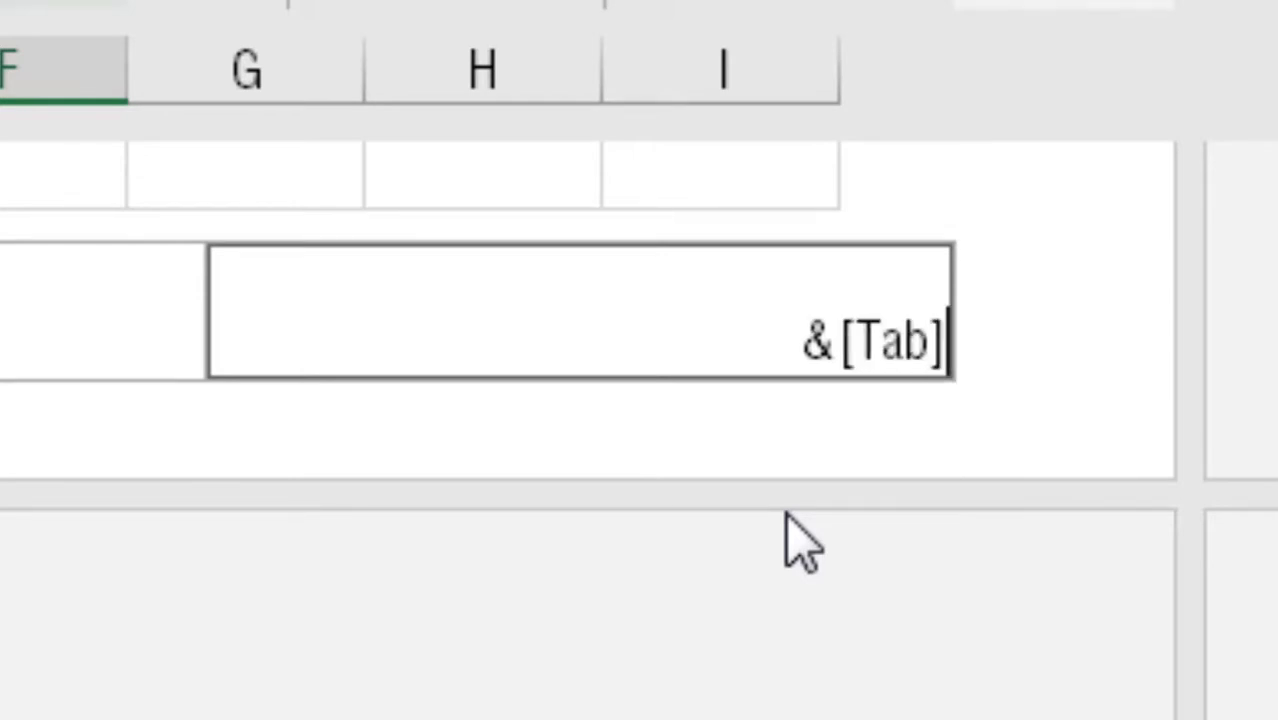
left_click(800, 545)
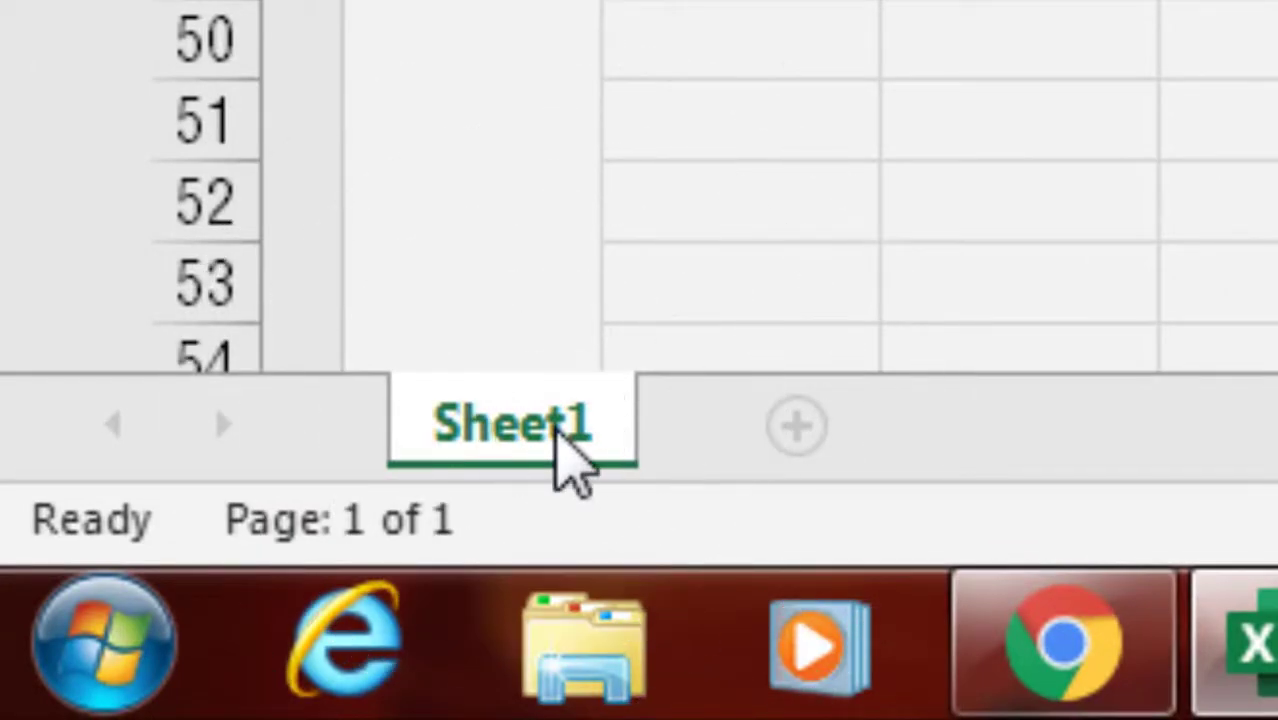
Step: Rename the Sheet1 worksheet as Master
left_click(557, 432)
double_click(557, 432)
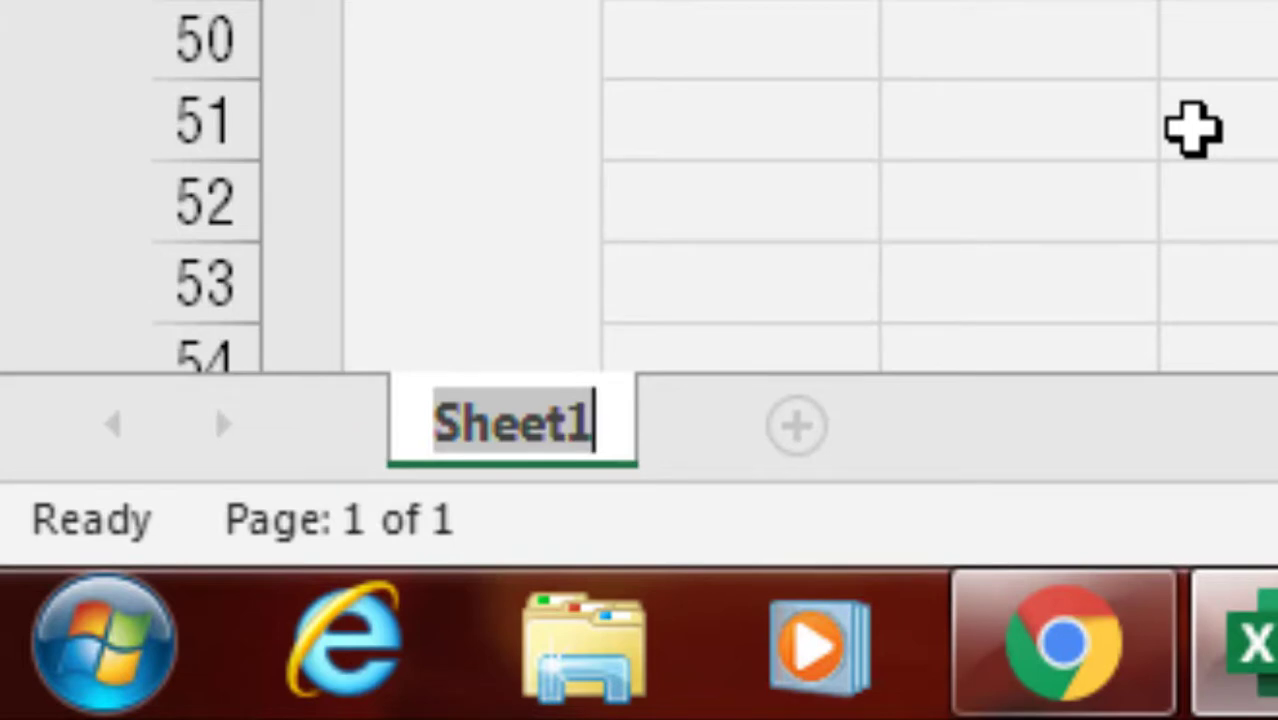
type("Master")
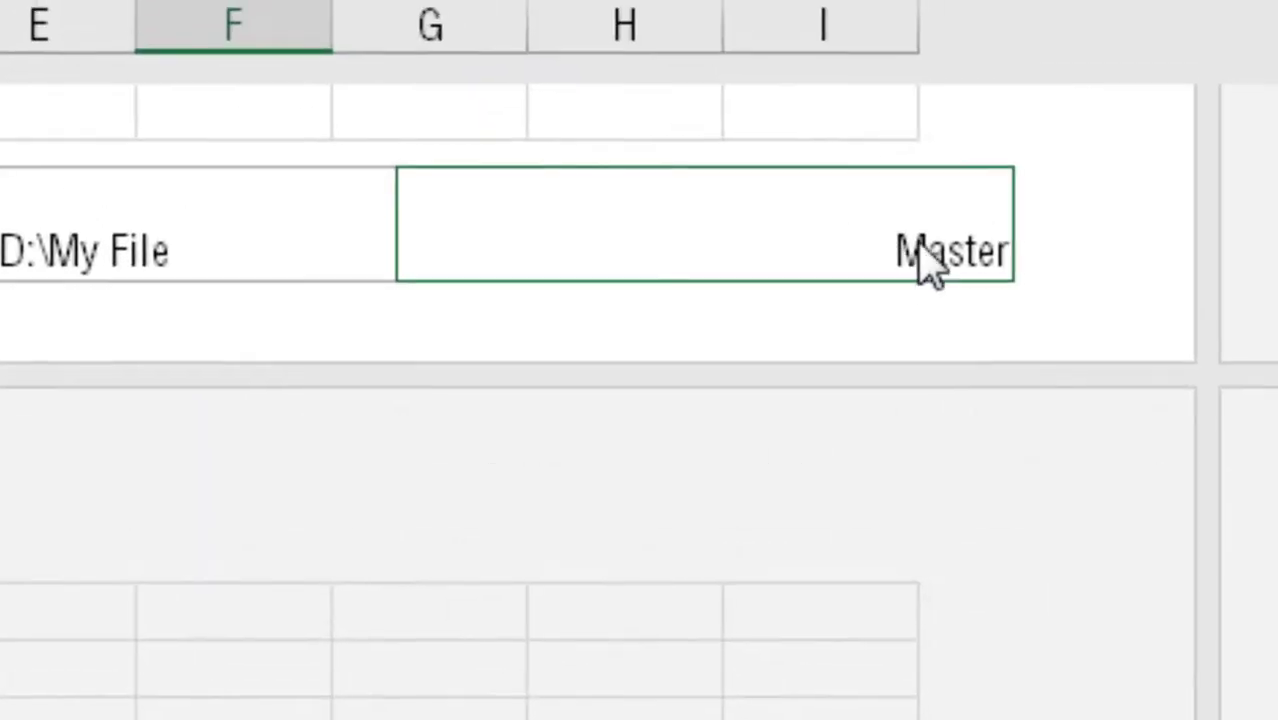
Step: Reopen the right footer section to review its sheet name code, and leave the footer by selecting cell E38
left_click(920, 248)
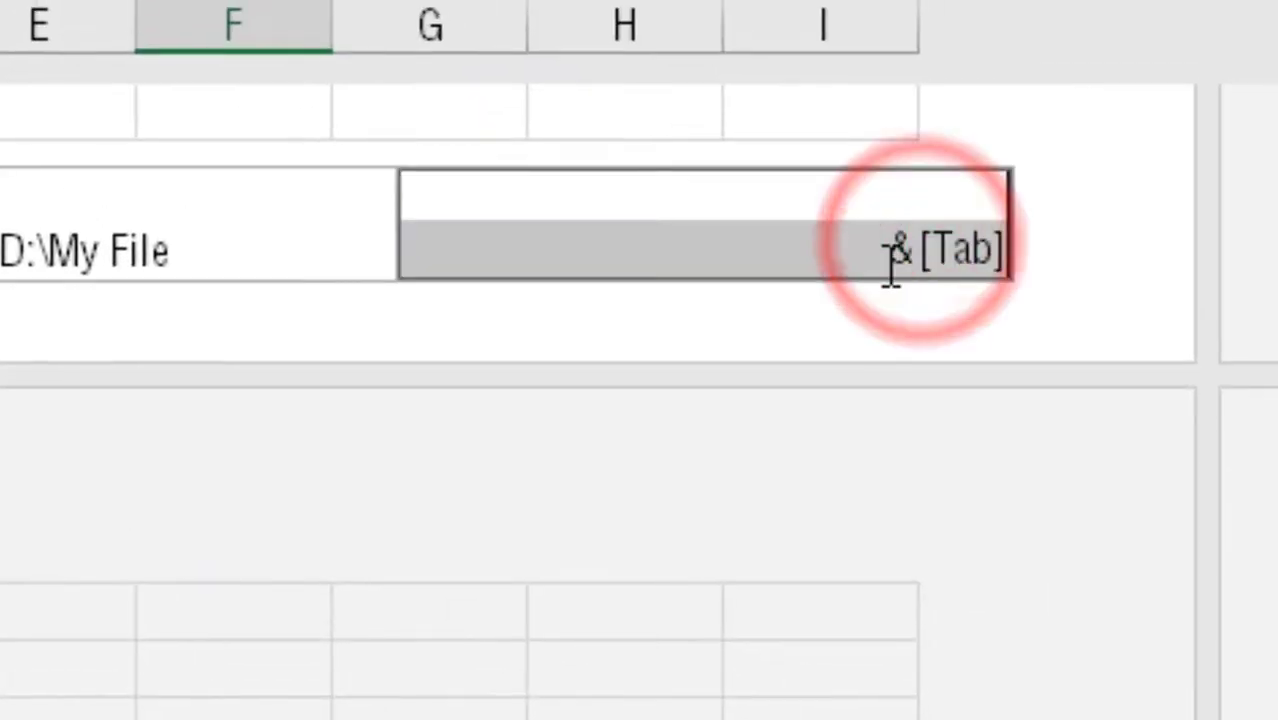
left_click(890, 255)
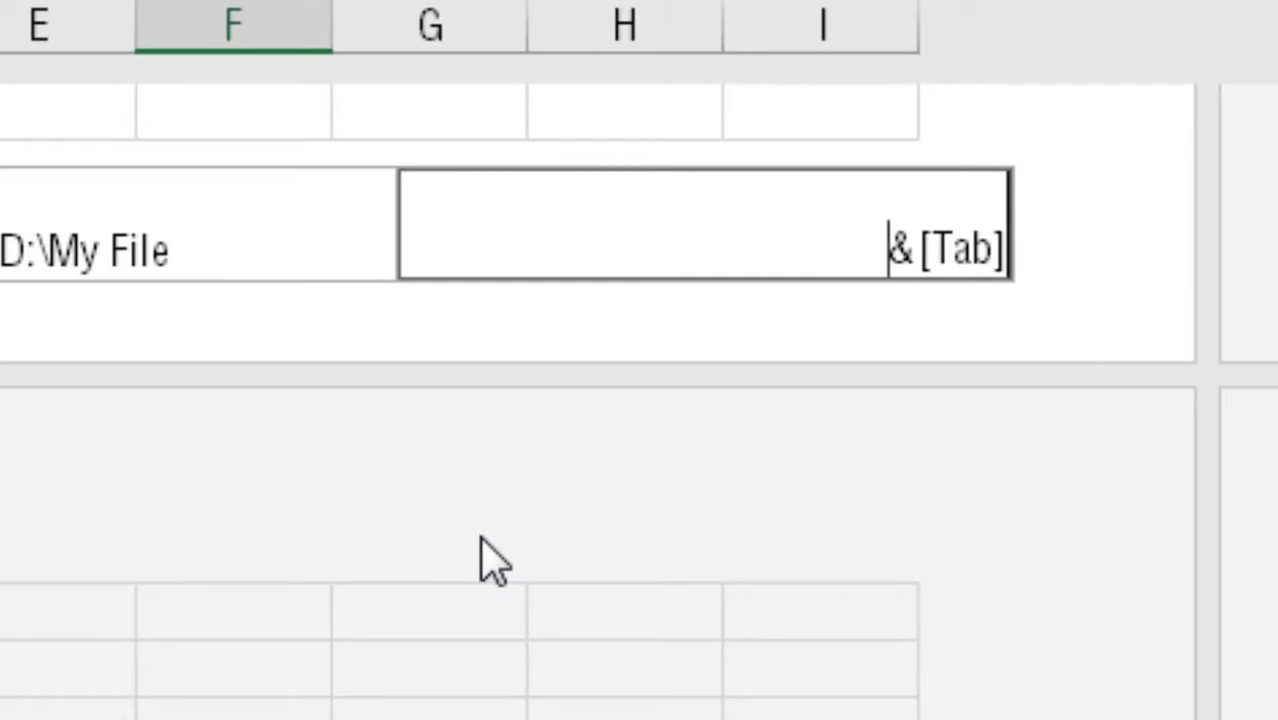
left_click_drag(1270, 551, 1270, 506)
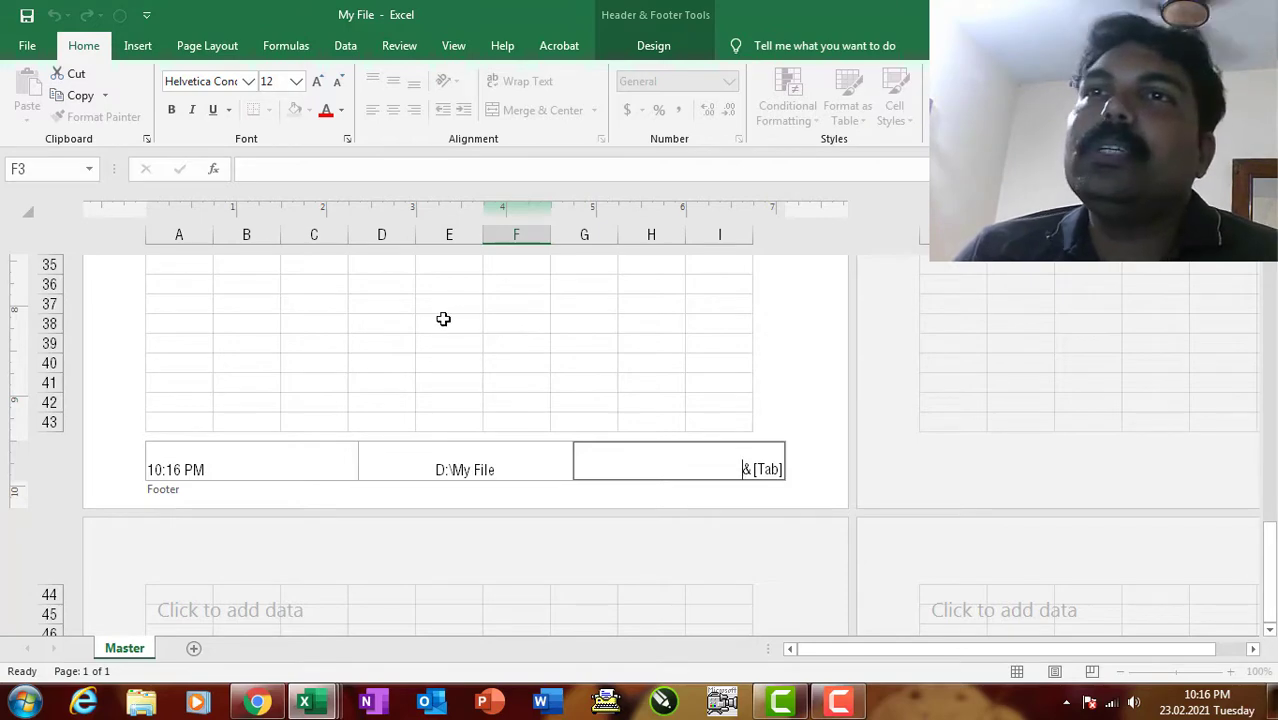
left_click(443, 318)
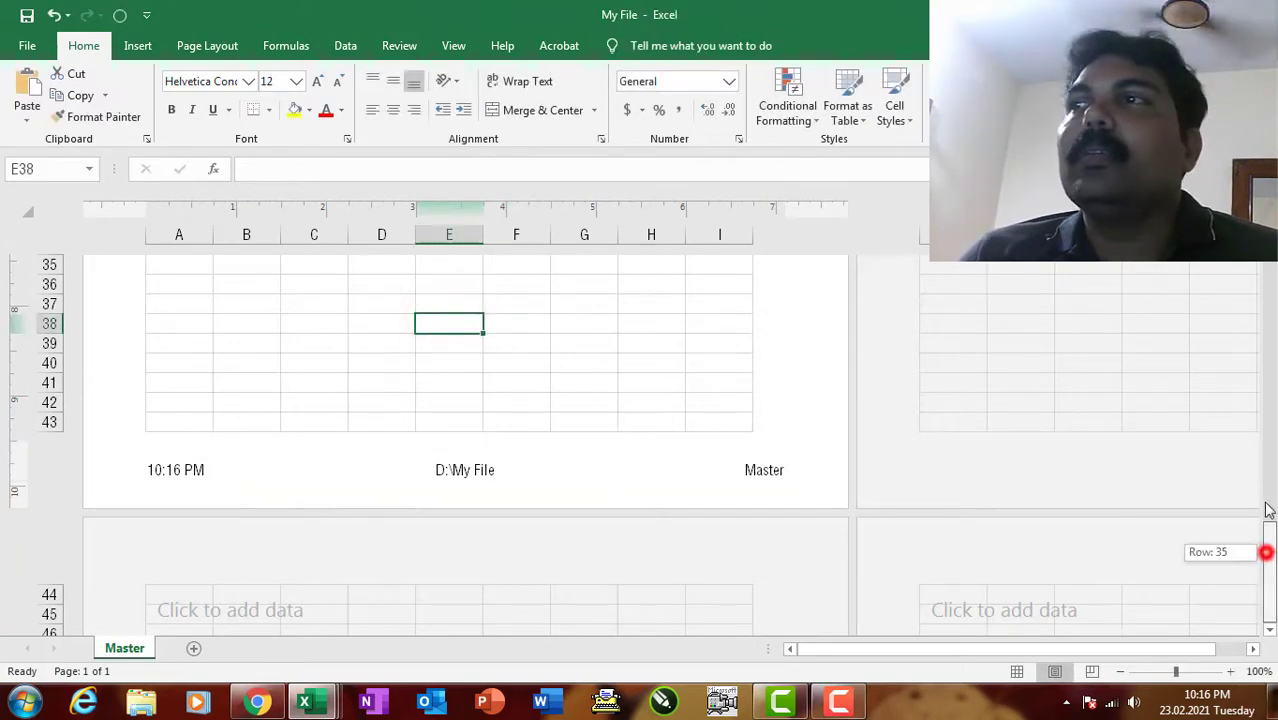
Step: Examine the page header and the marks table in A1:C4 as they are laid out on the first page
left_click_drag(1268, 510, 1267, 270)
left_click(421, 467)
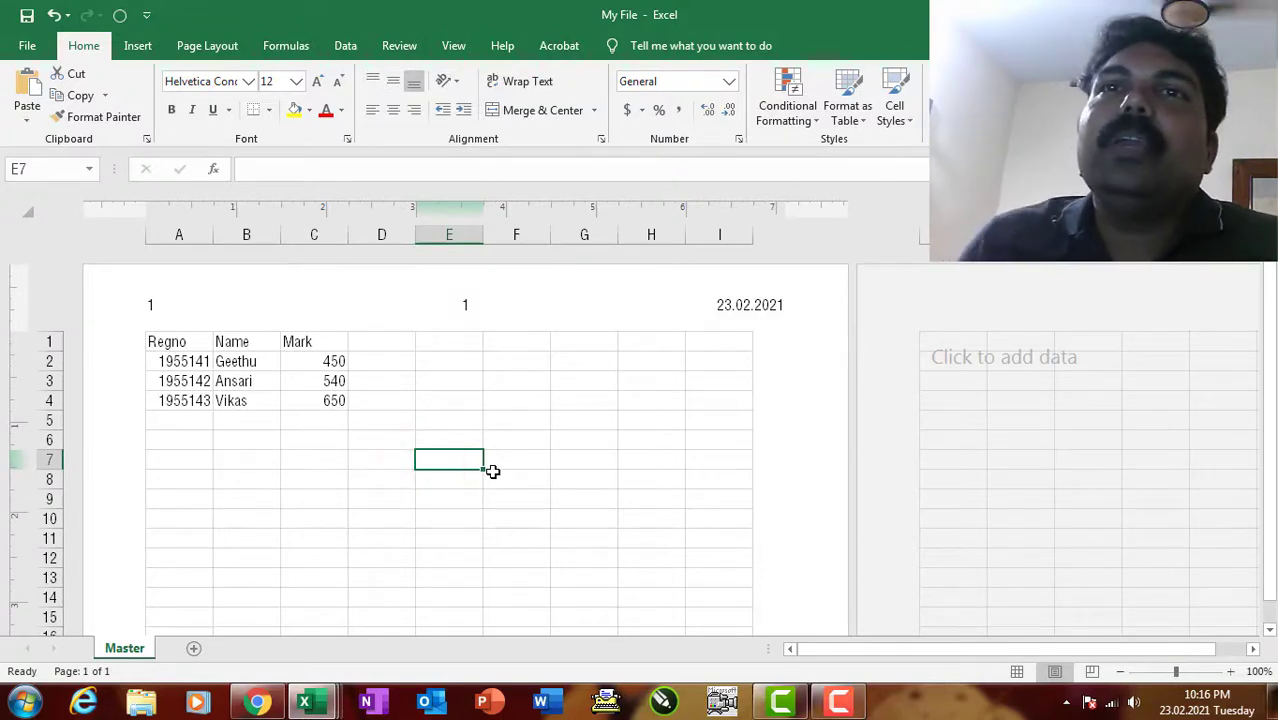
left_click_drag(162, 343, 326, 400)
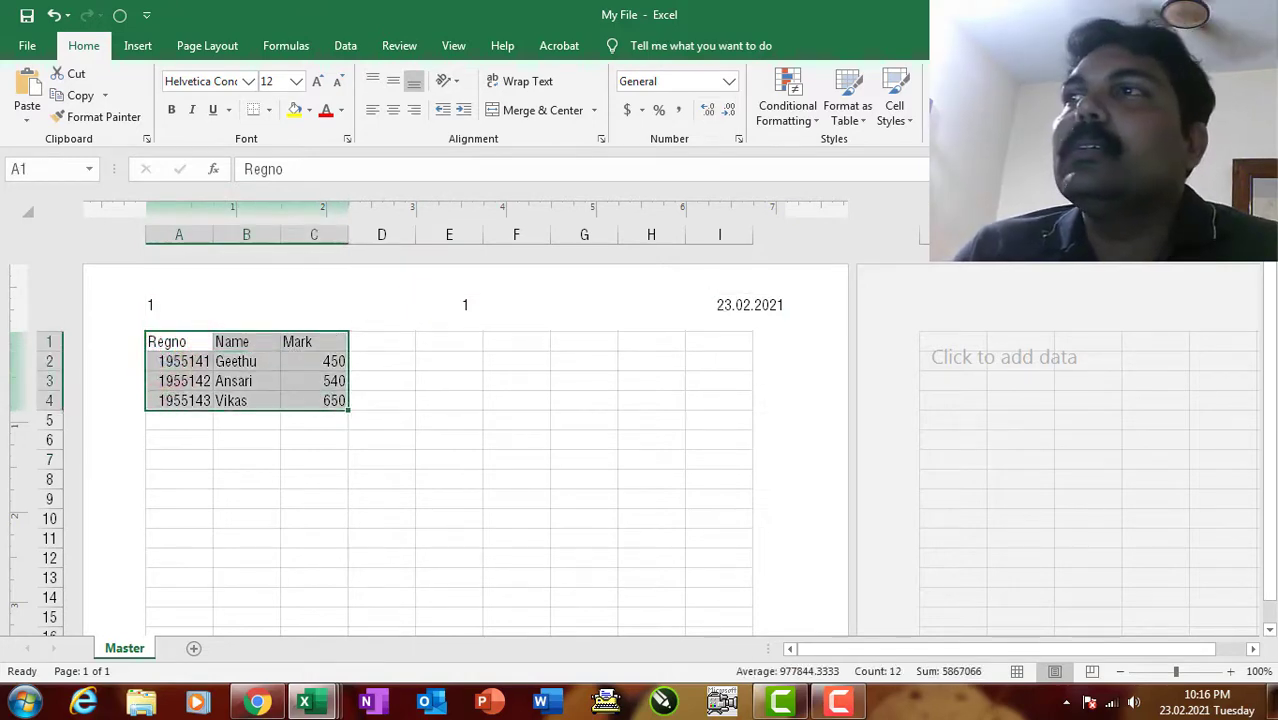
left_click_drag(1267, 356, 1272, 474)
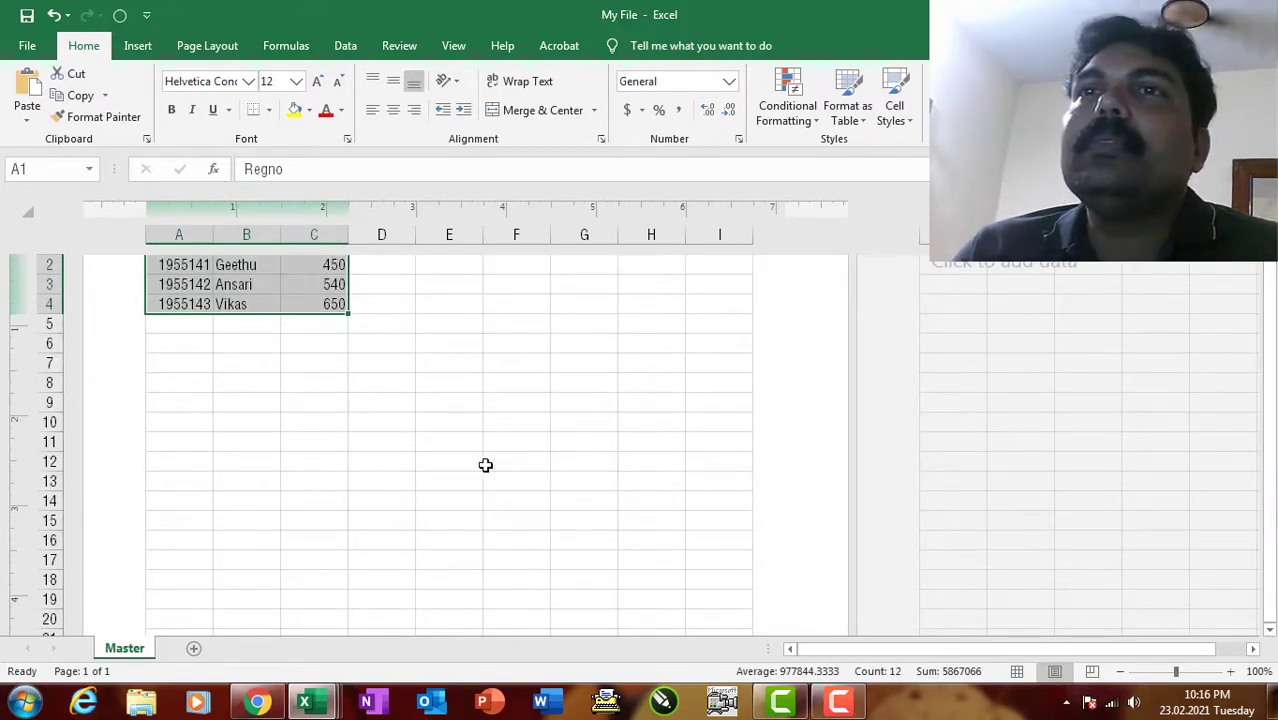
scroll(432, 428, "up", 1)
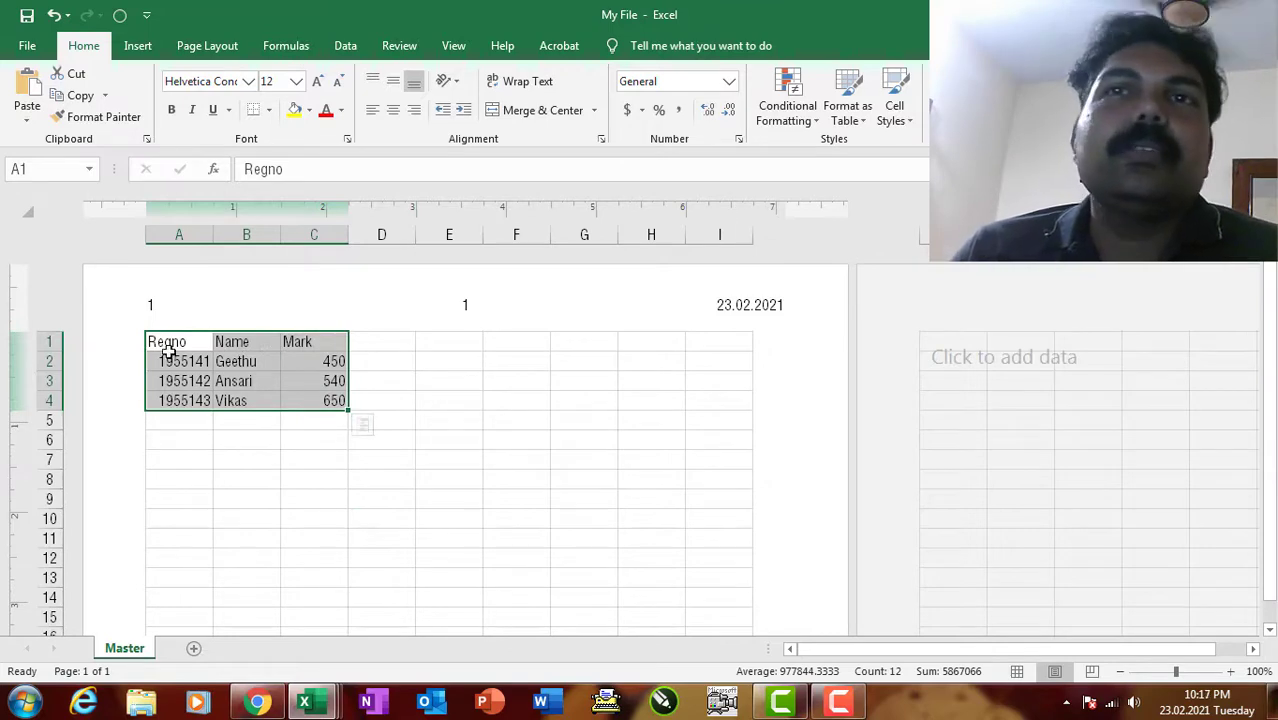
left_click_drag(170, 345, 308, 397)
left_click(519, 428)
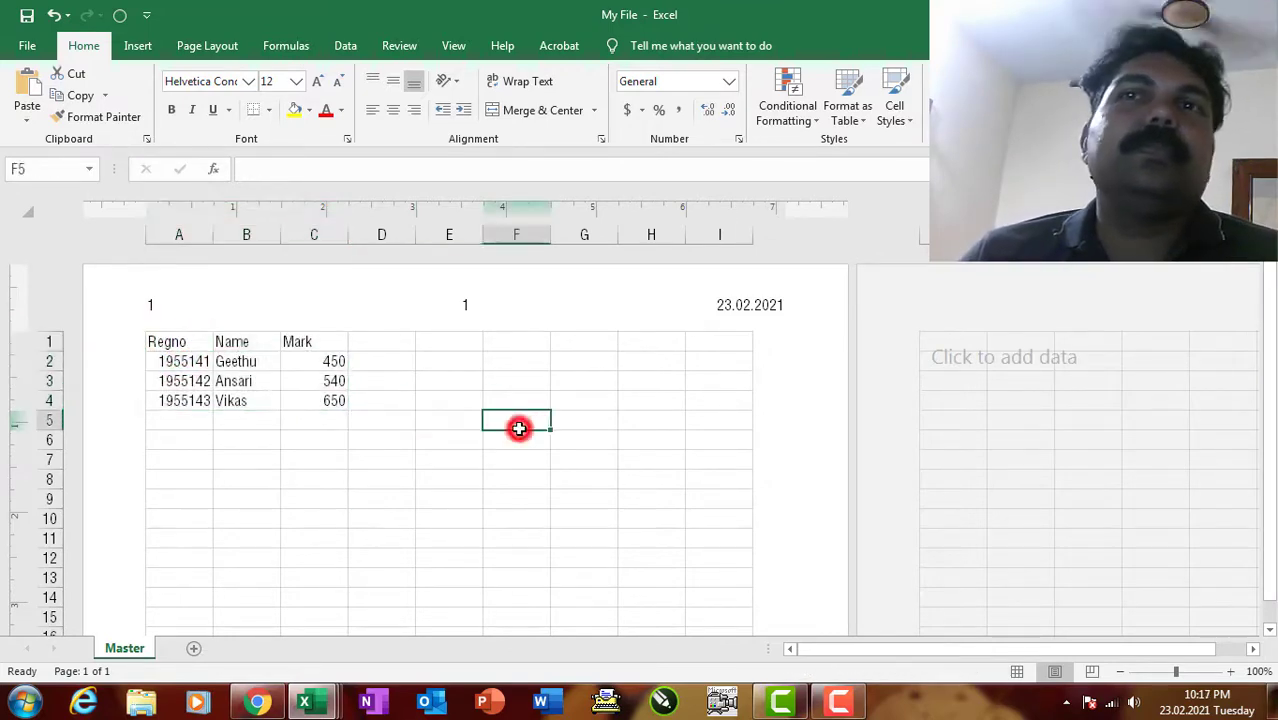
left_click(414, 455)
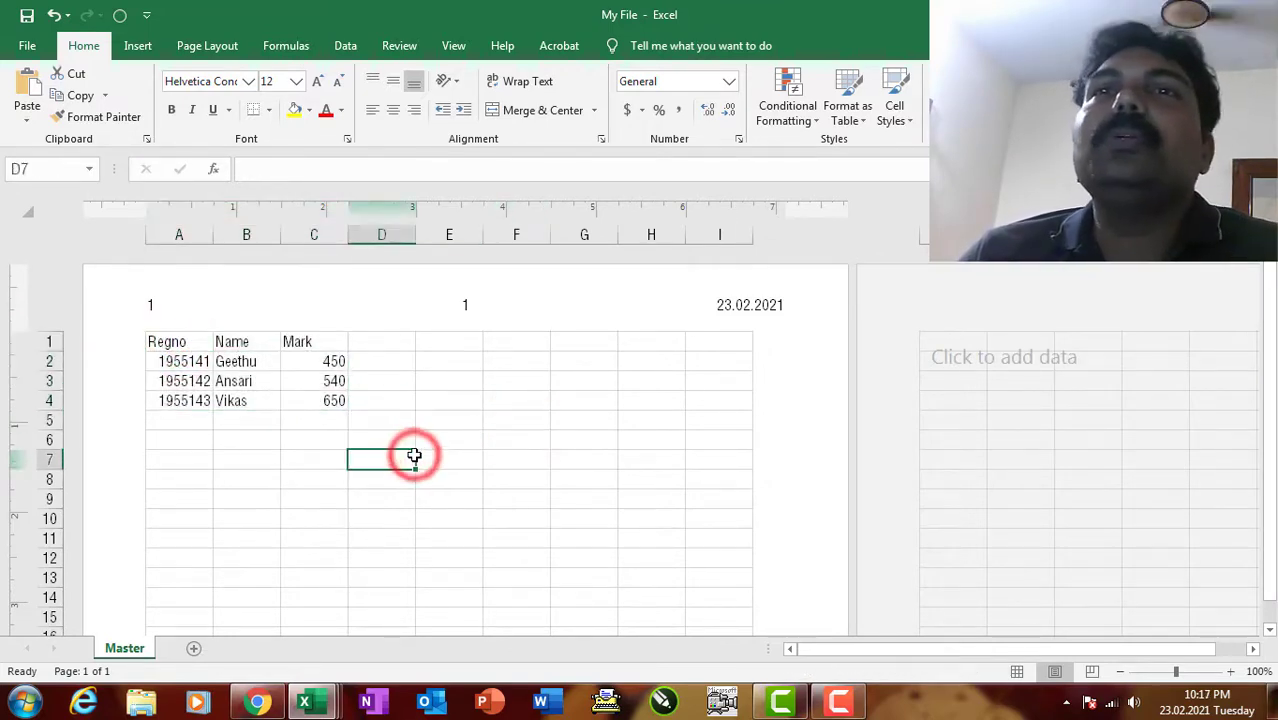
left_click_drag(211, 363, 317, 403)
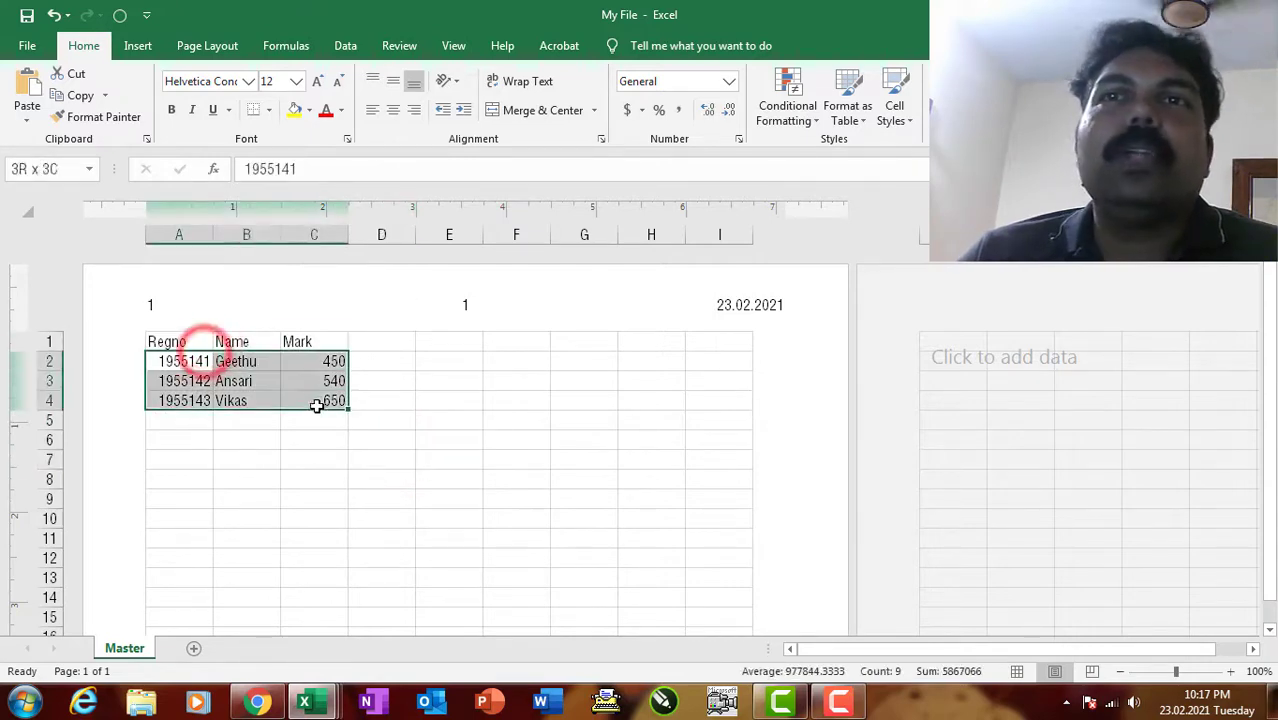
left_click(331, 467)
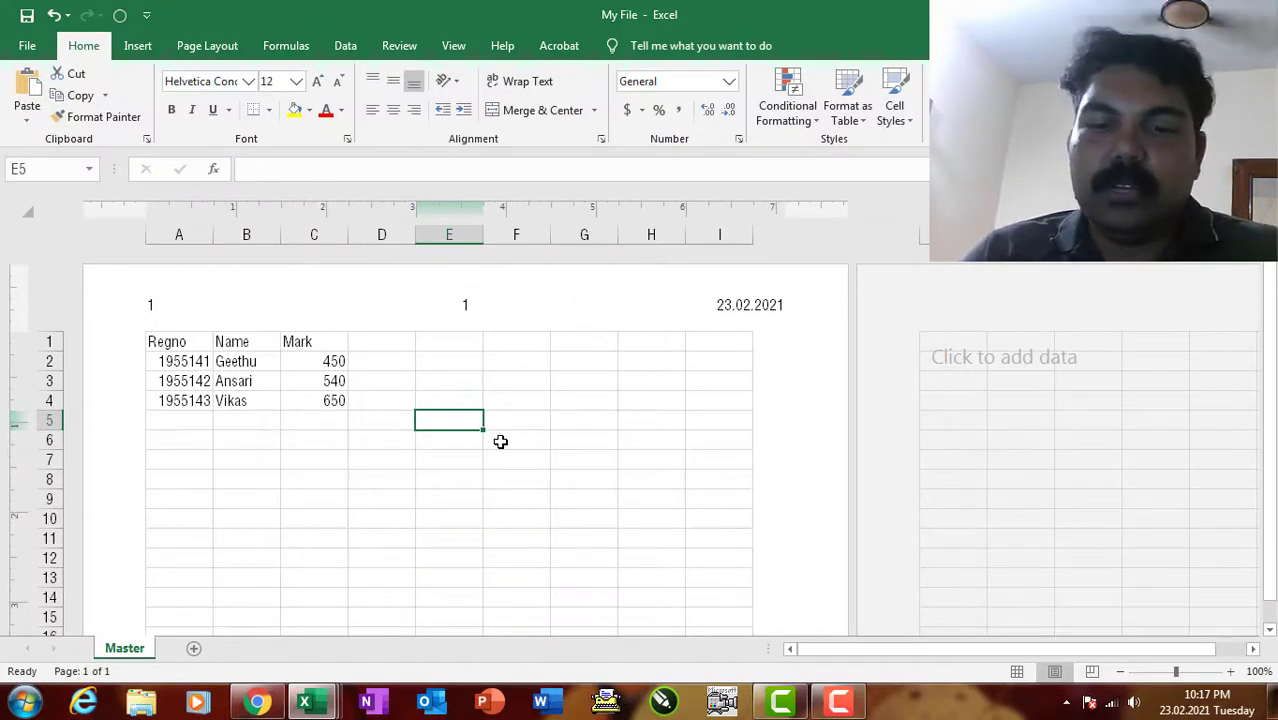
Step: Switch the worksheet from Page Layout to Normal view
key("alt")
key("v")
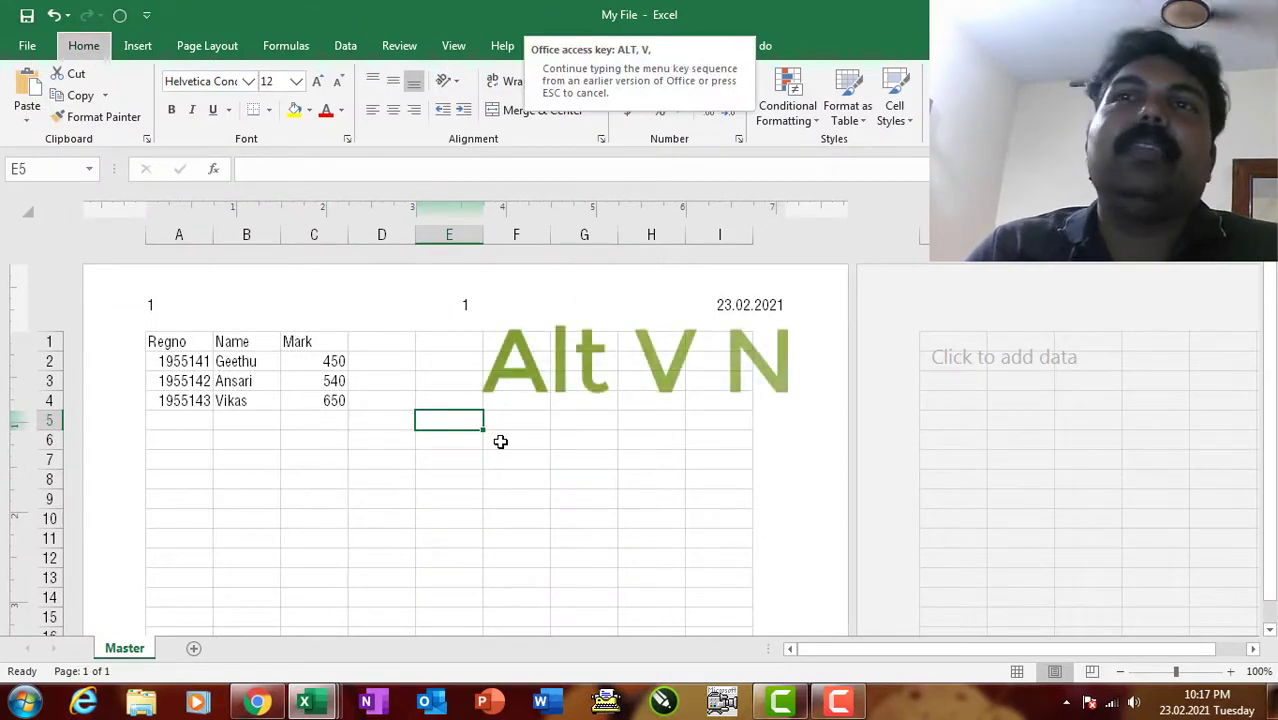
key("n")
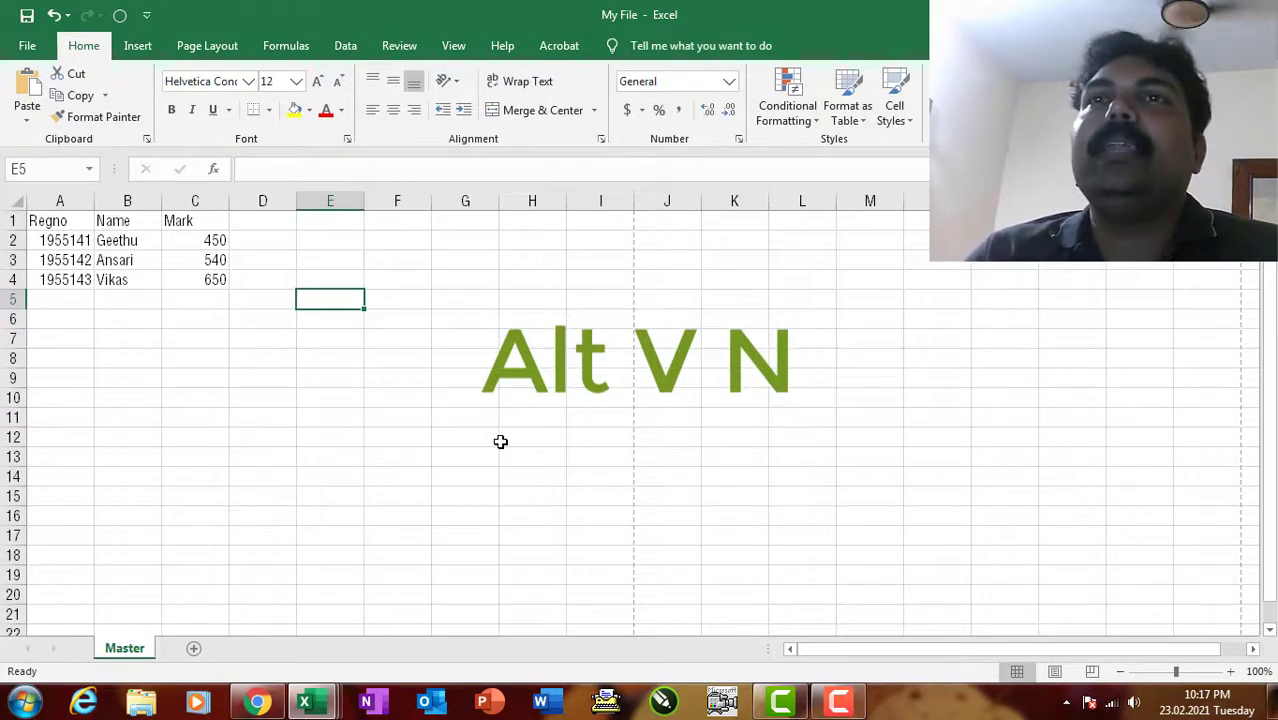
left_click(1269, 382)
left_click(305, 340)
left_click(265, 322)
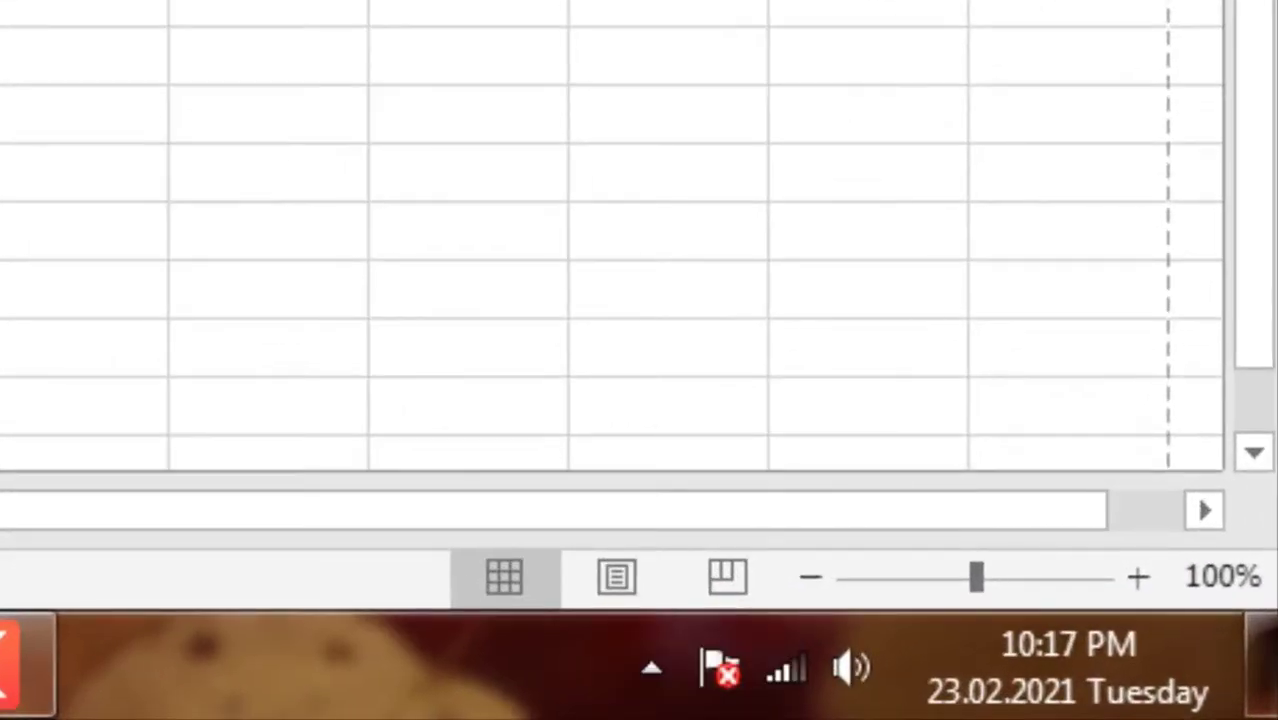
Step: Show the worksheet in Page Layout view to check the header above the marks table
left_click(630, 590)
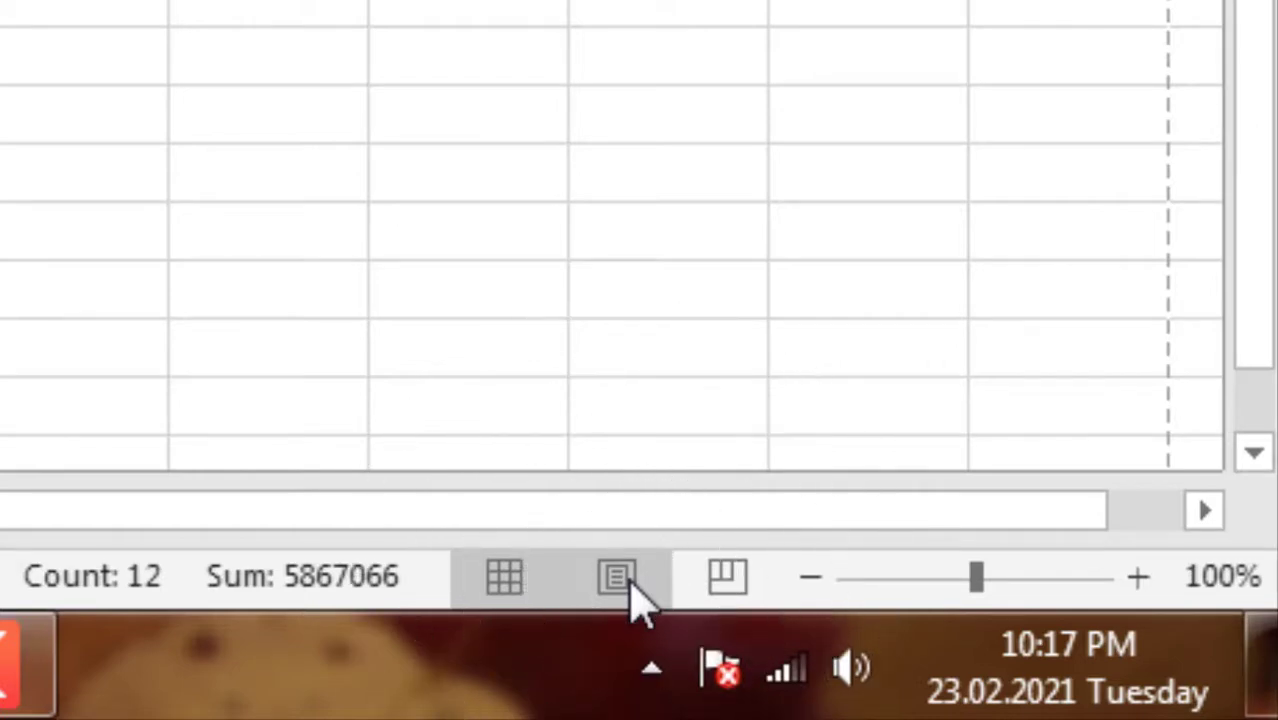
left_click(630, 590)
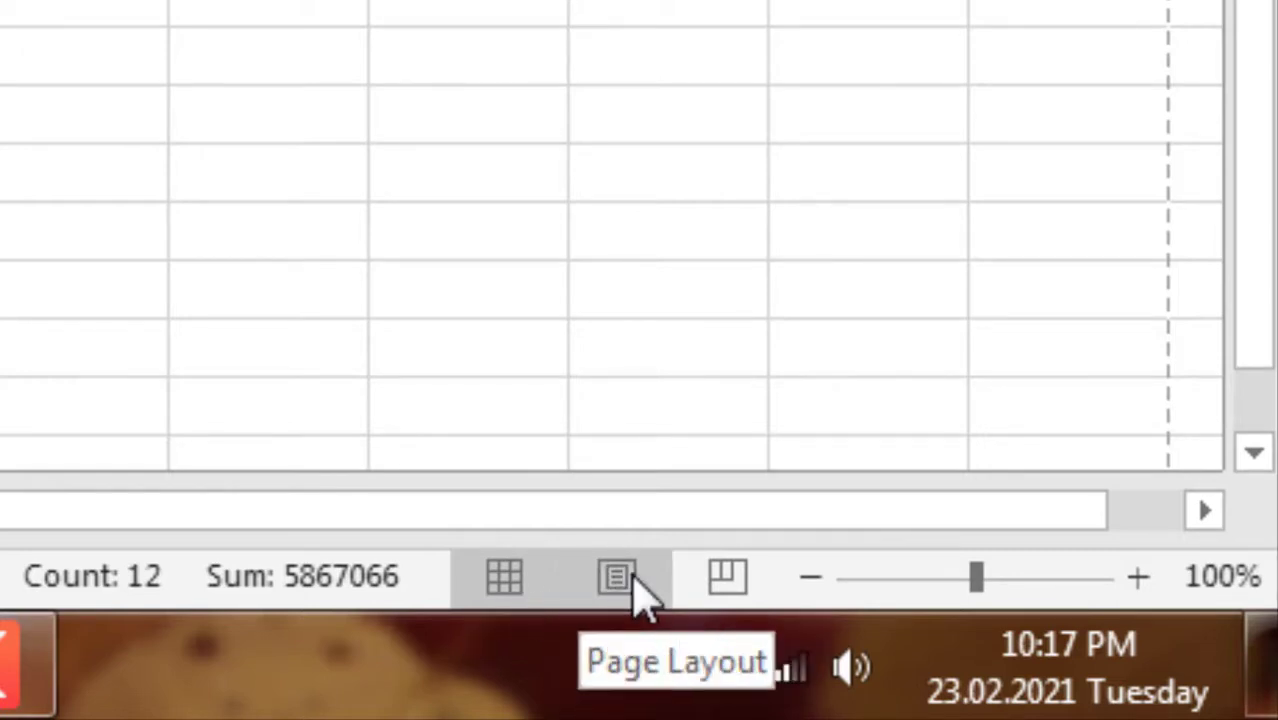
left_click(617, 580)
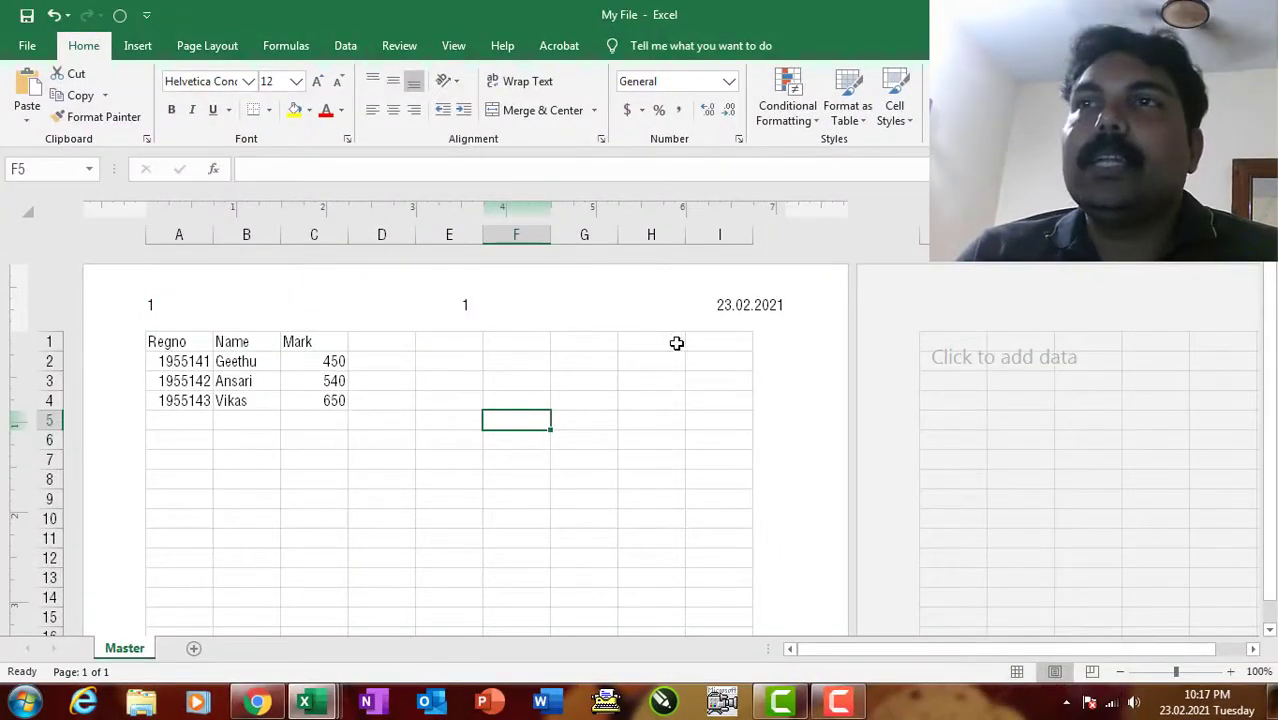
left_click(258, 398)
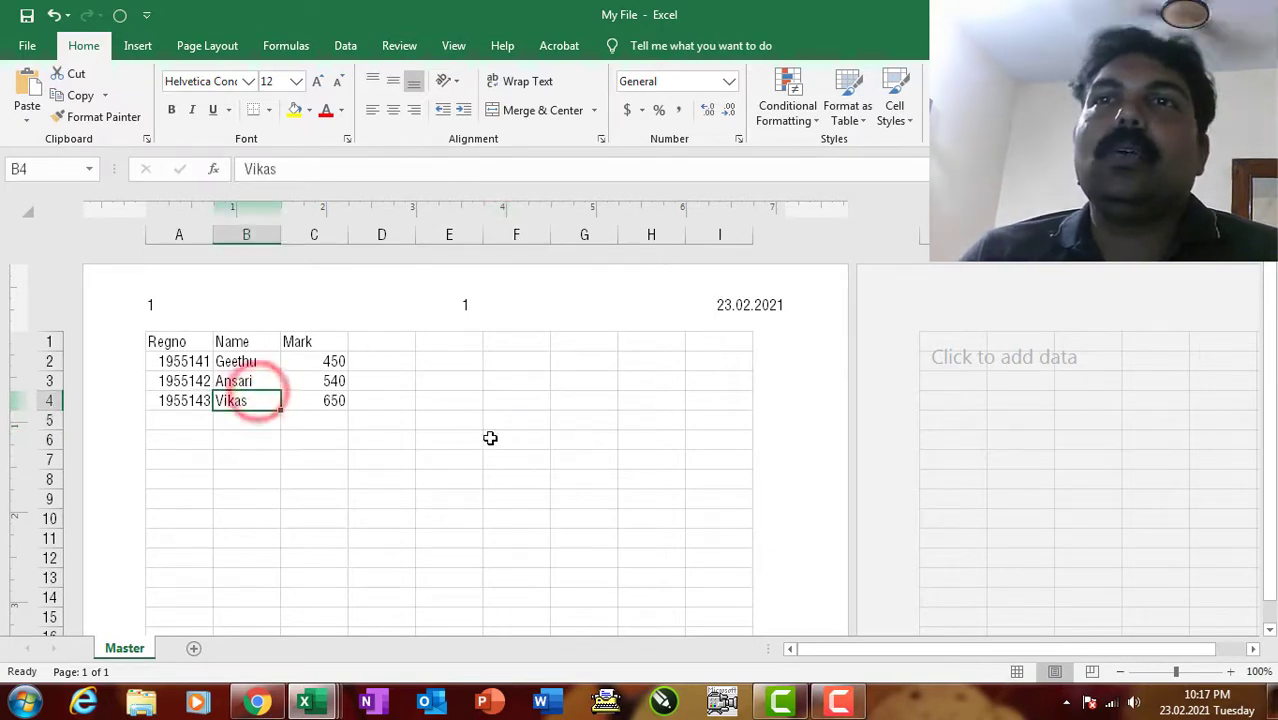
left_click(1017, 675)
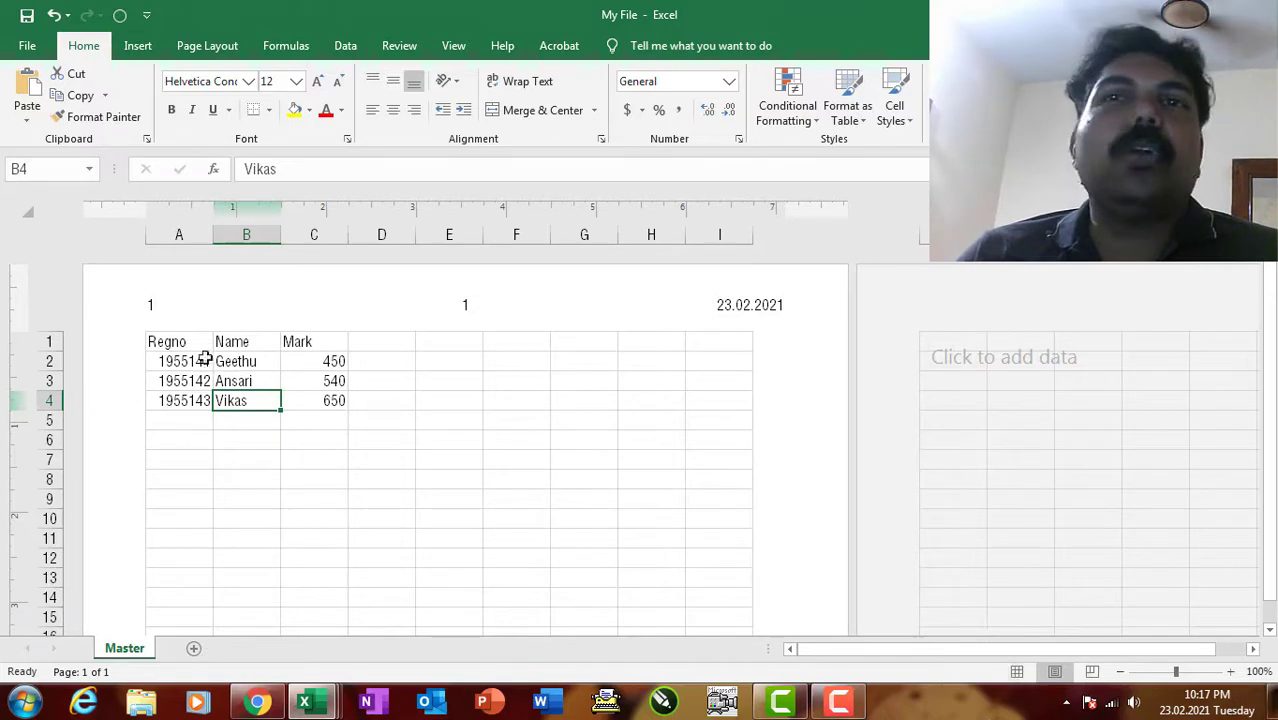
left_click(449, 439)
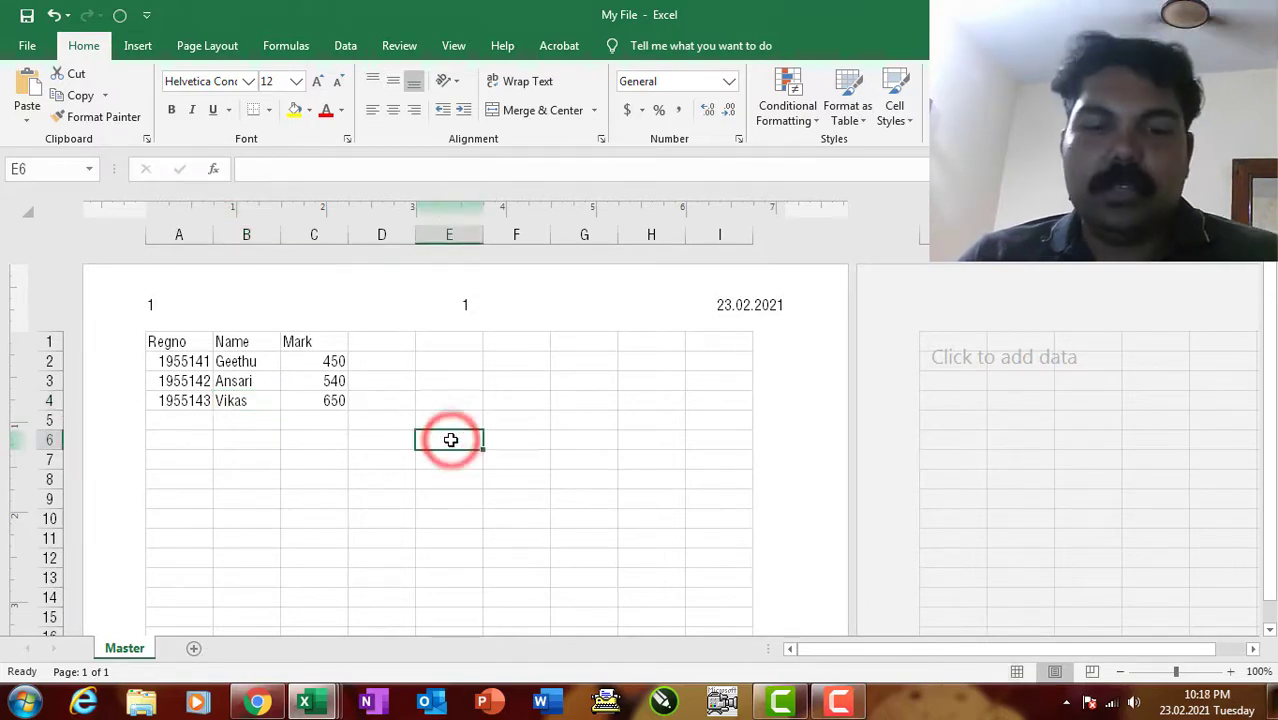
Step: Return the worksheet to Normal view and select cell E10 in the empty area below the marks table
key("alt+v")
key("n")
left_click(312, 392)
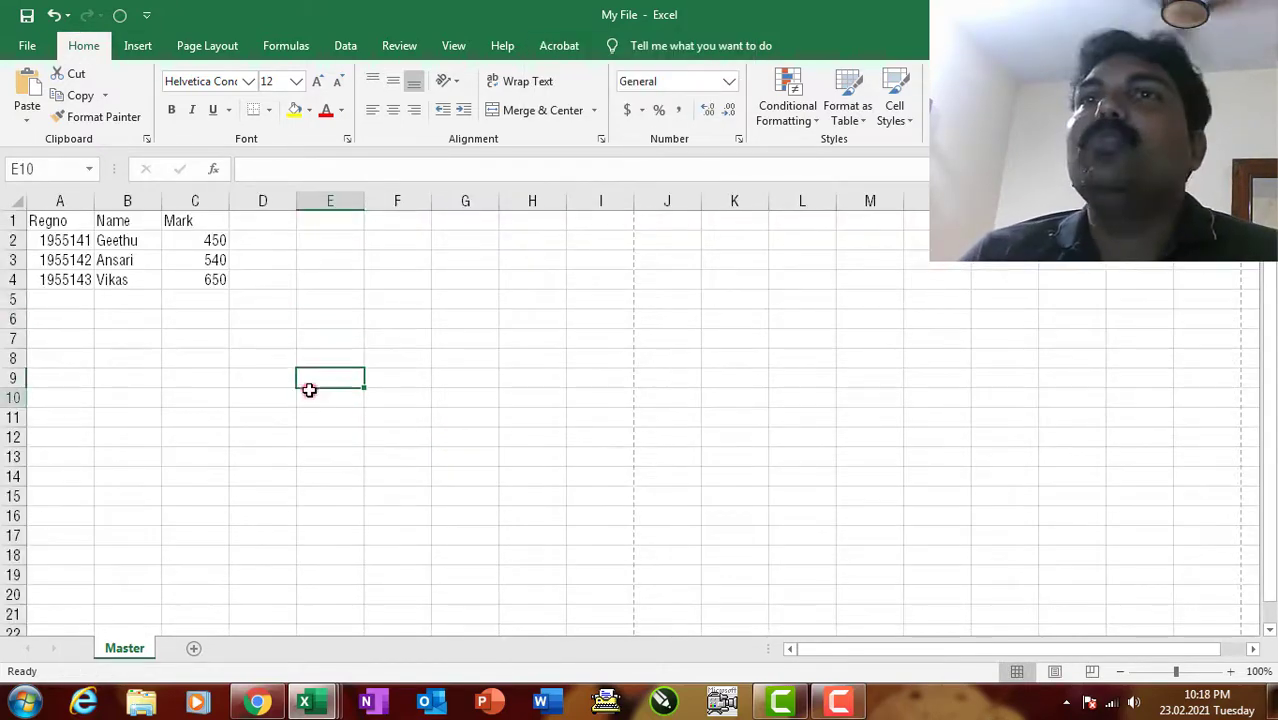
left_click(270, 358)
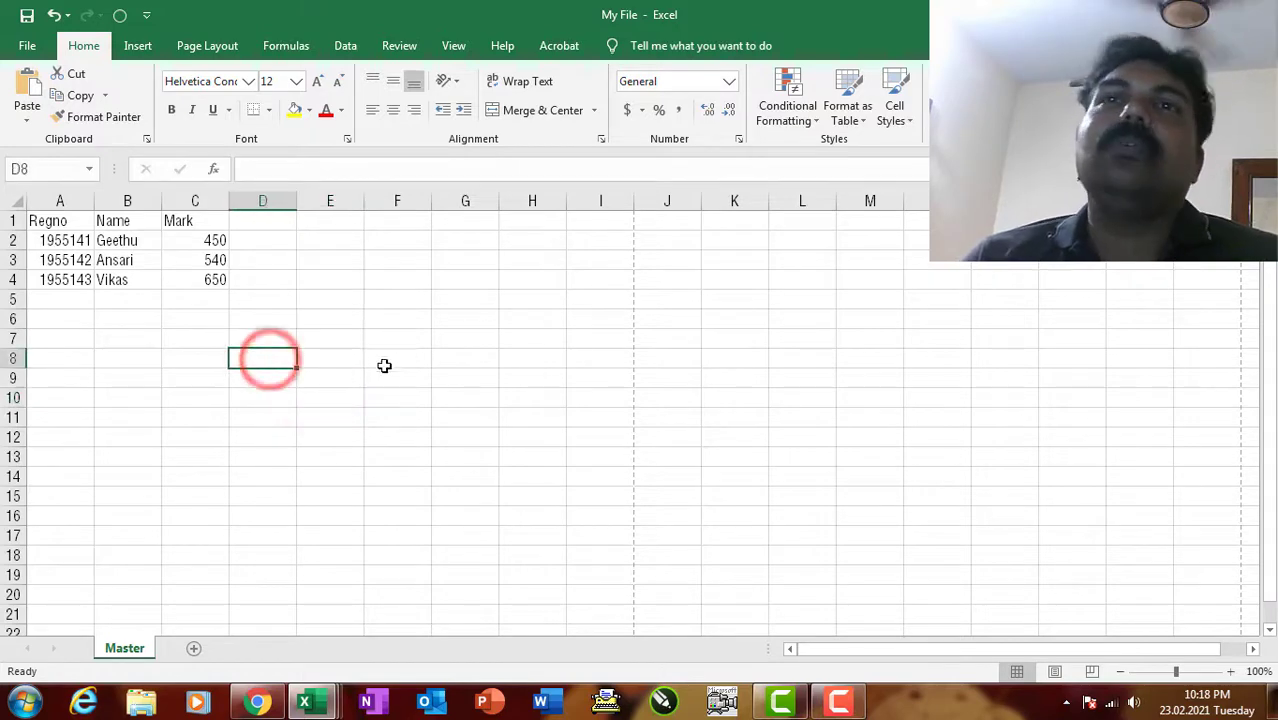
left_click(331, 360)
left_click_drag(243, 333, 540, 458)
left_click(331, 397)
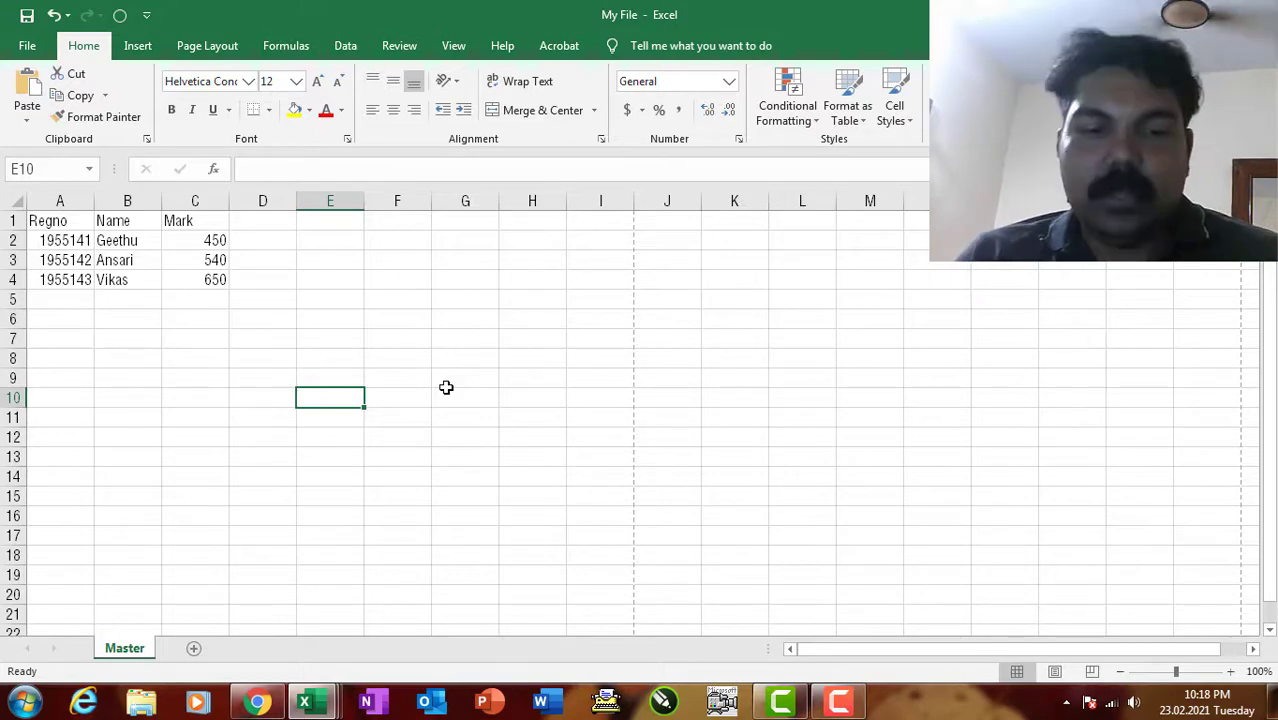
Step: From the print preview, open the custom header in Page Setup and review the codes in its left, center and right sections
key("ctrl+F2")
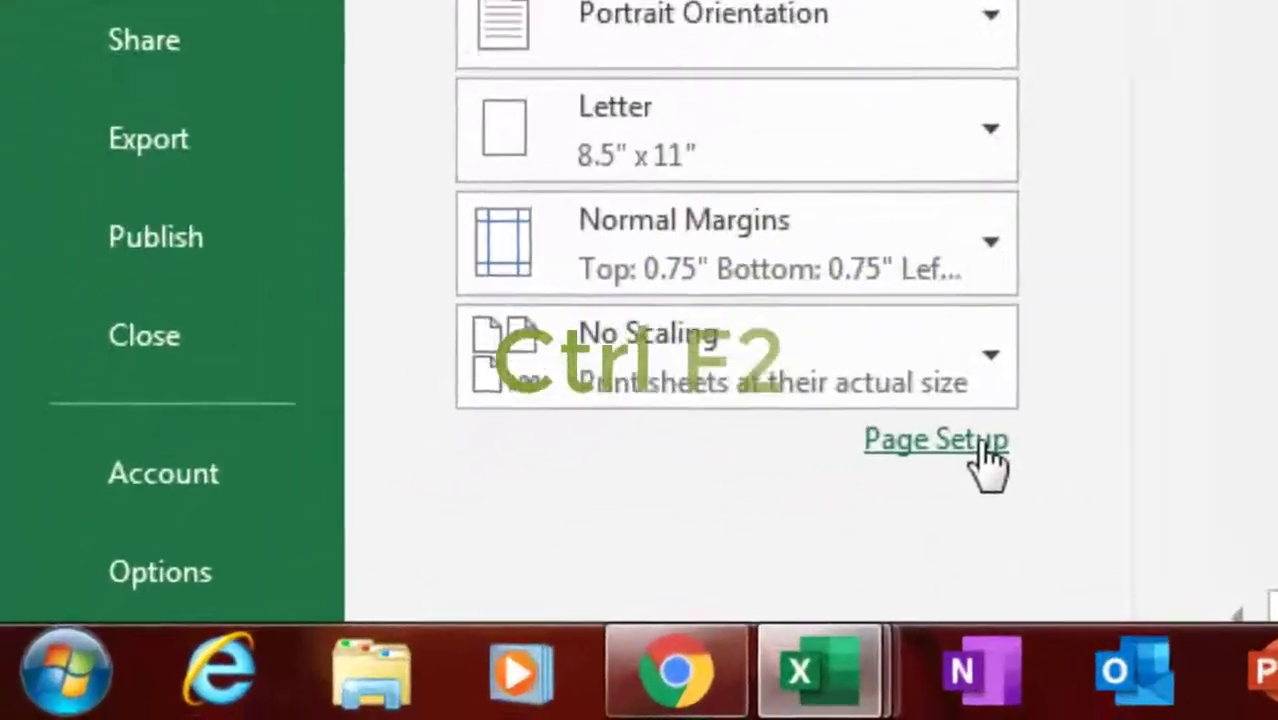
left_click(498, 581)
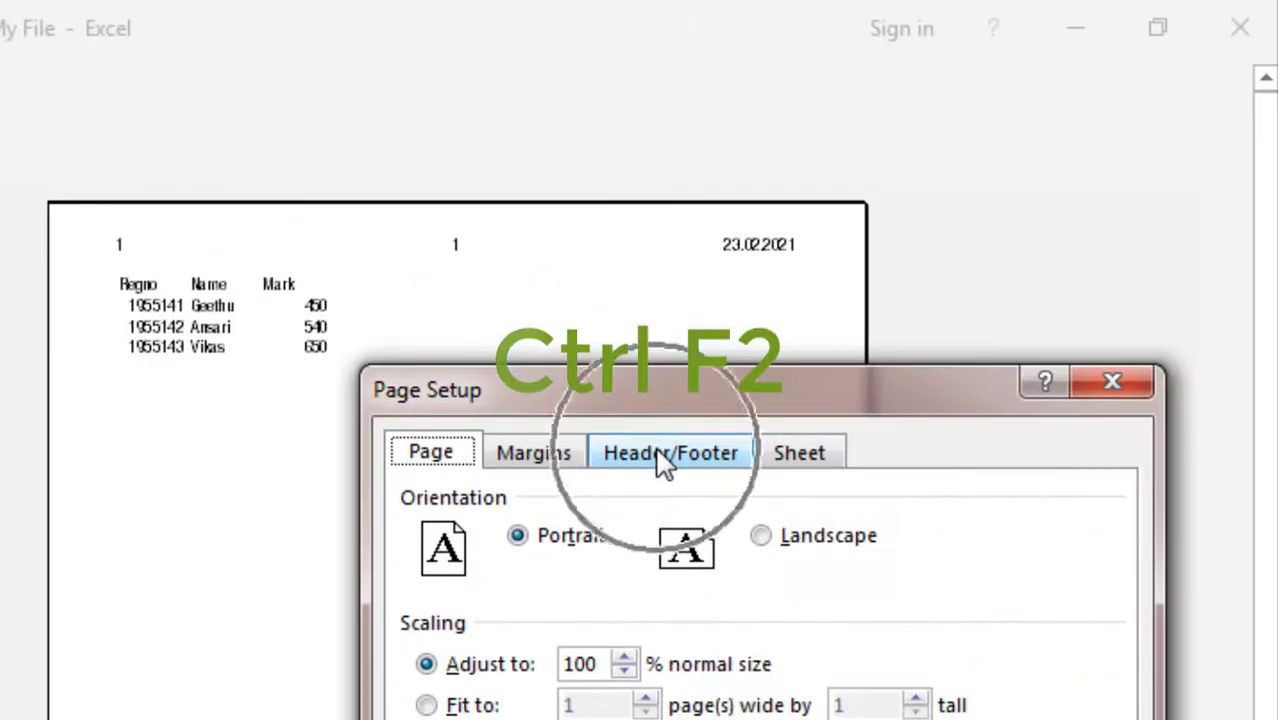
left_click(663, 455)
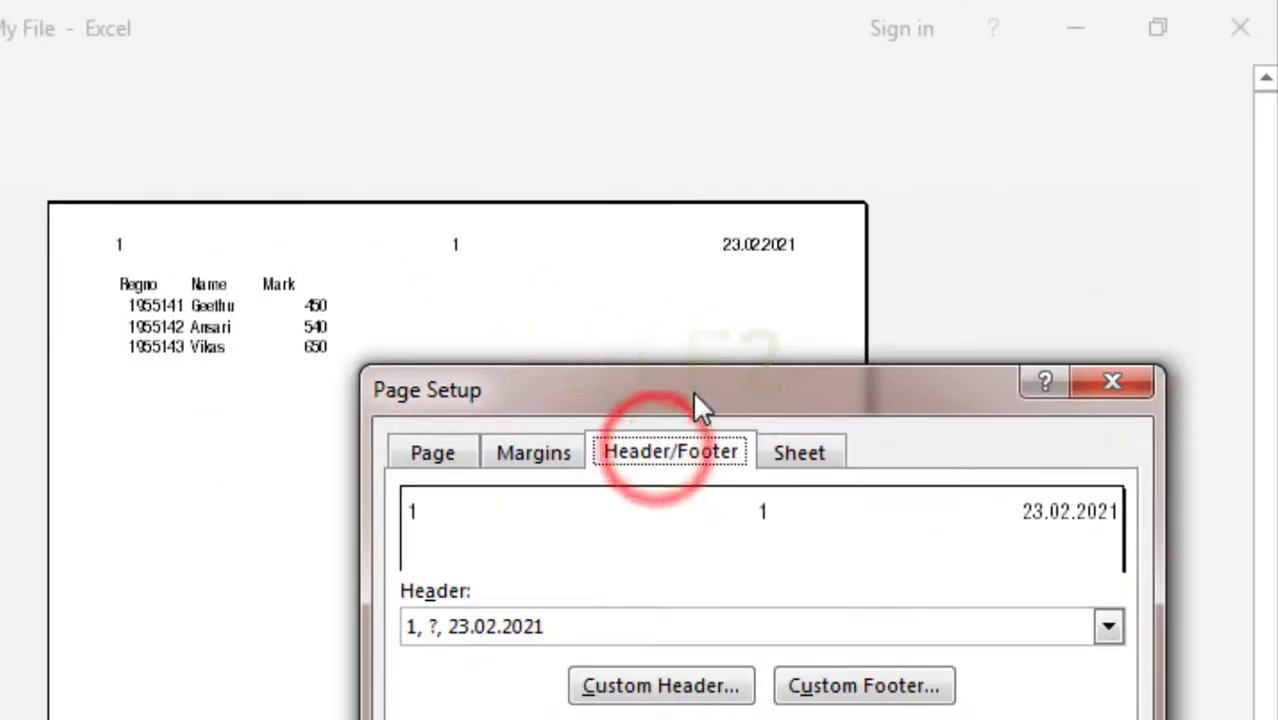
left_click_drag(692, 390, 137, 299)
left_click(122, 598)
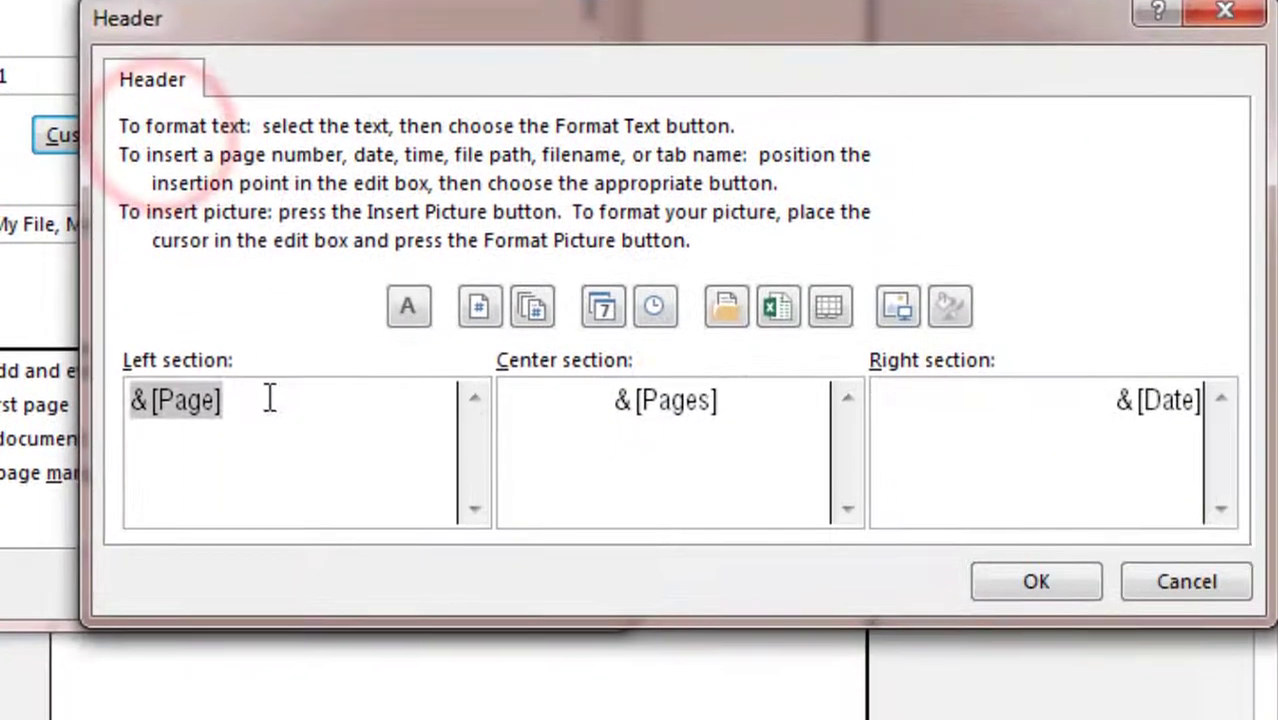
left_click(265, 382)
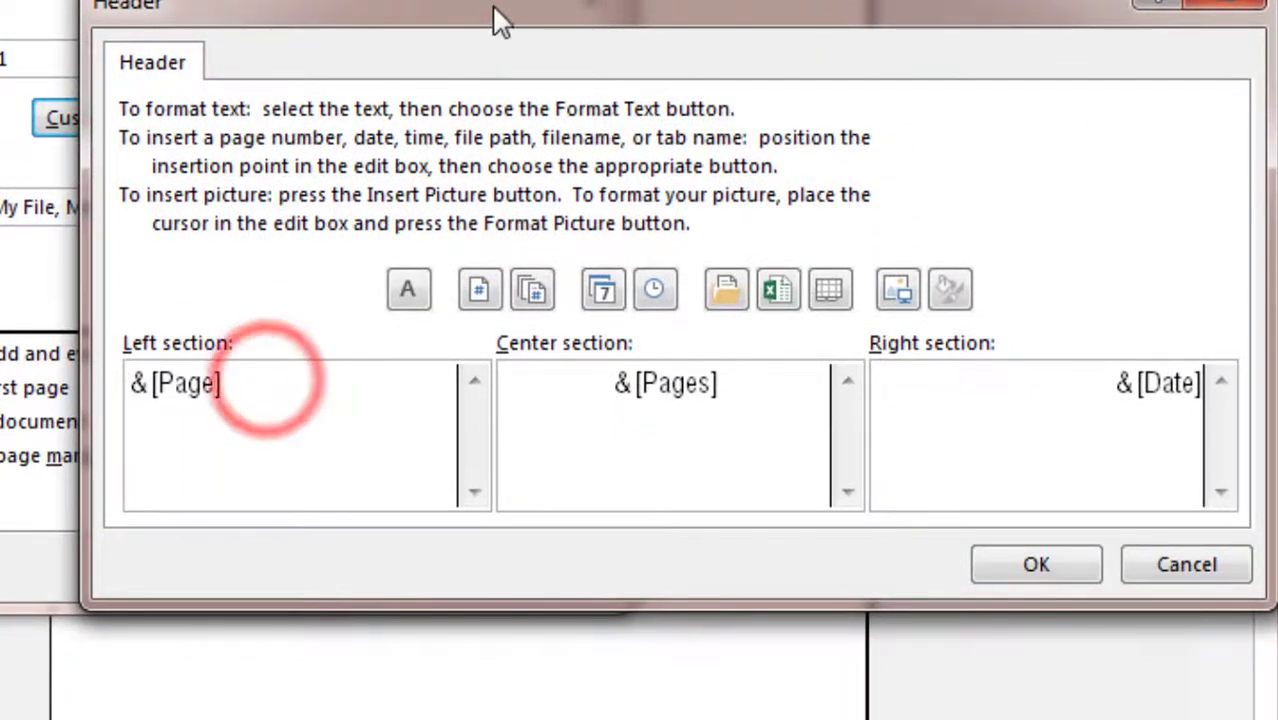
left_click_drag(492, 5, 87, 0)
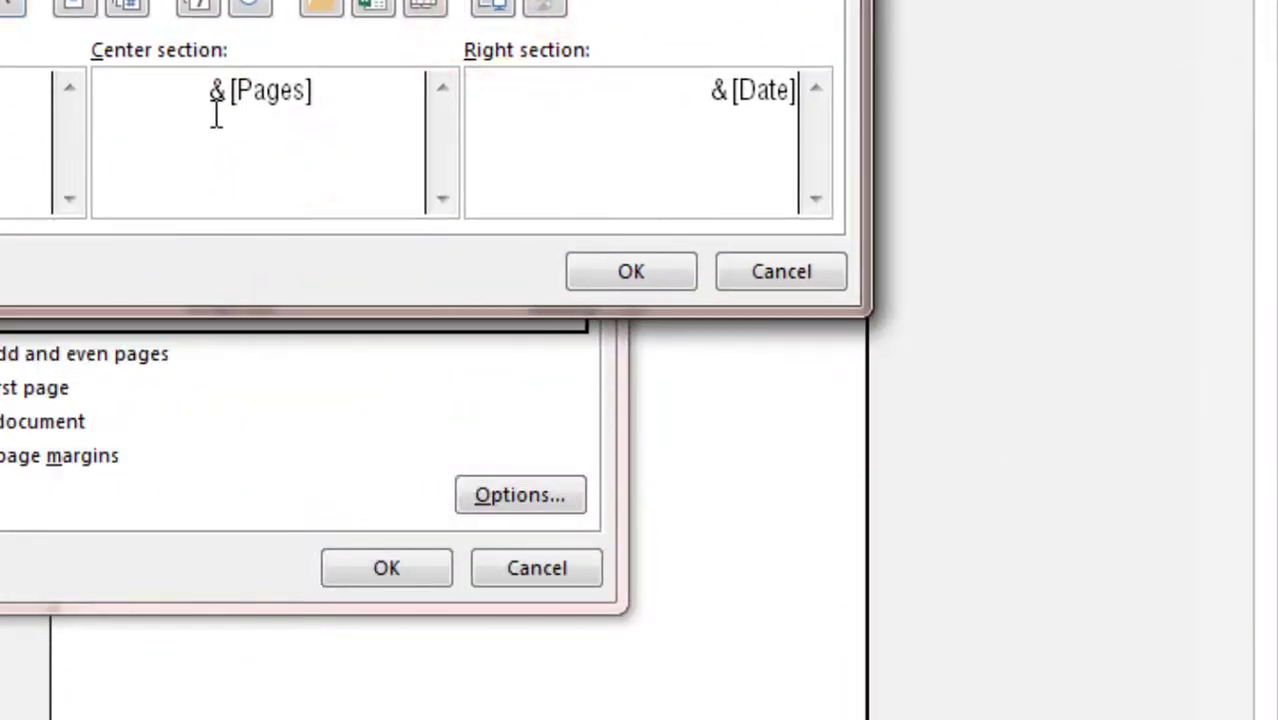
left_click_drag(197, 95, 354, 100)
triple_click(673, 106)
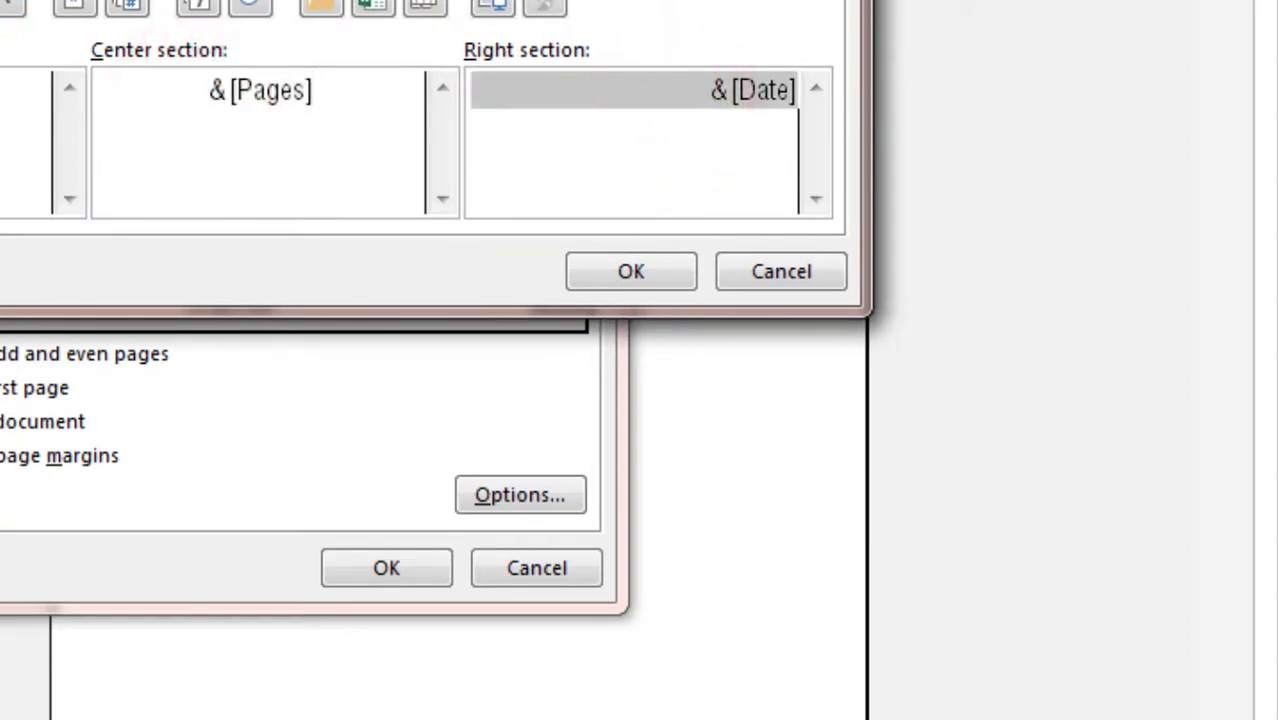
left_click(673, 106)
left_click(634, 270)
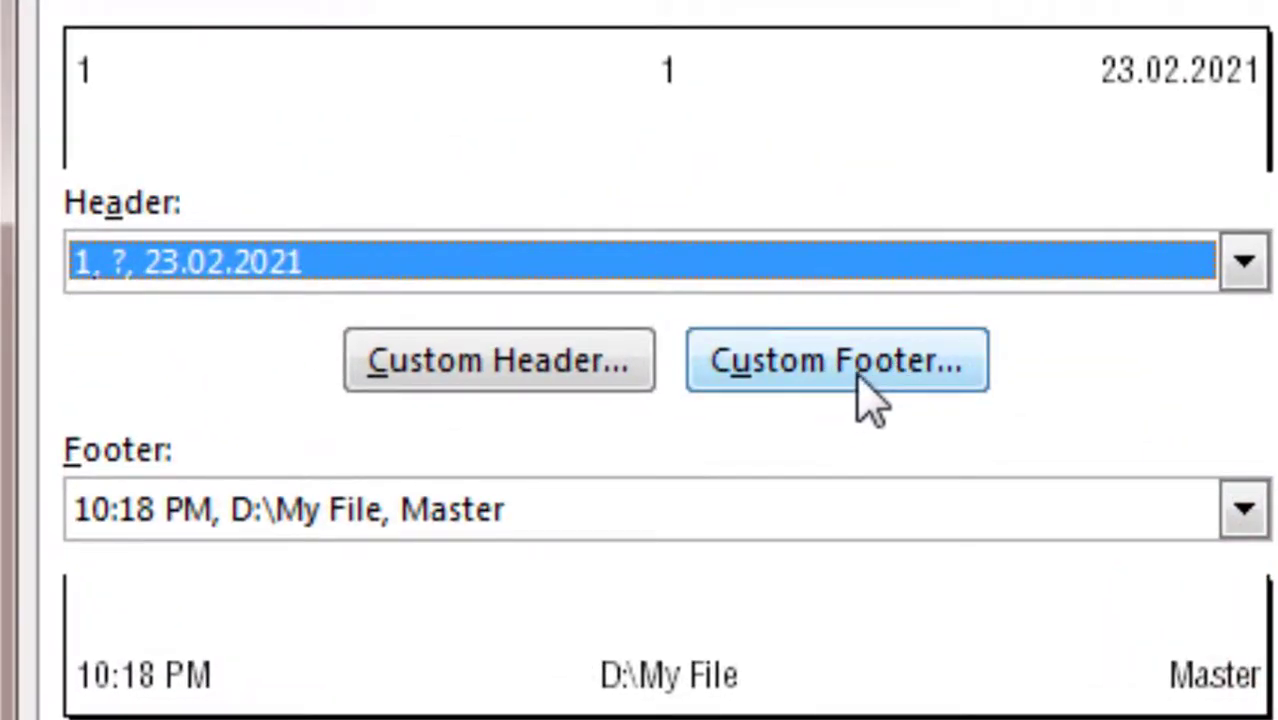
Step: Review the time, path and file, and sheet name codes in the custom footer, and close Page Setup and the print preview
left_click(858, 372)
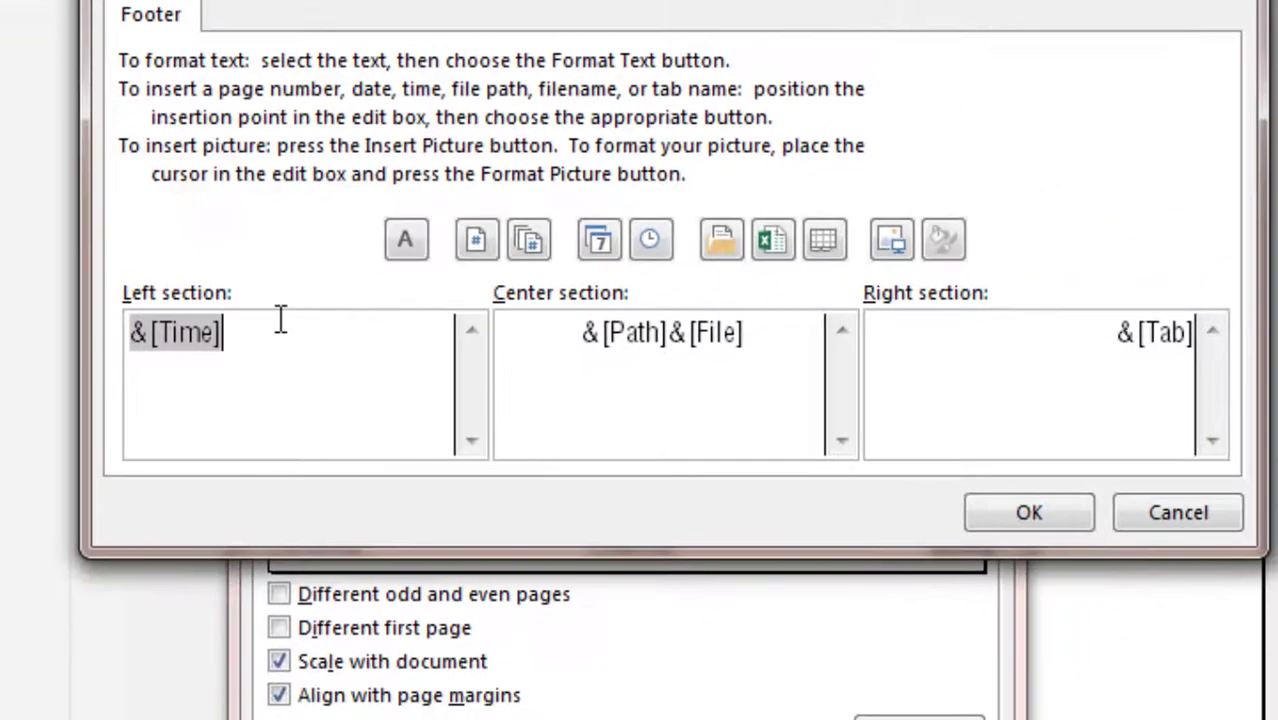
left_click(228, 312)
left_click_drag(261, 325, 0, 314)
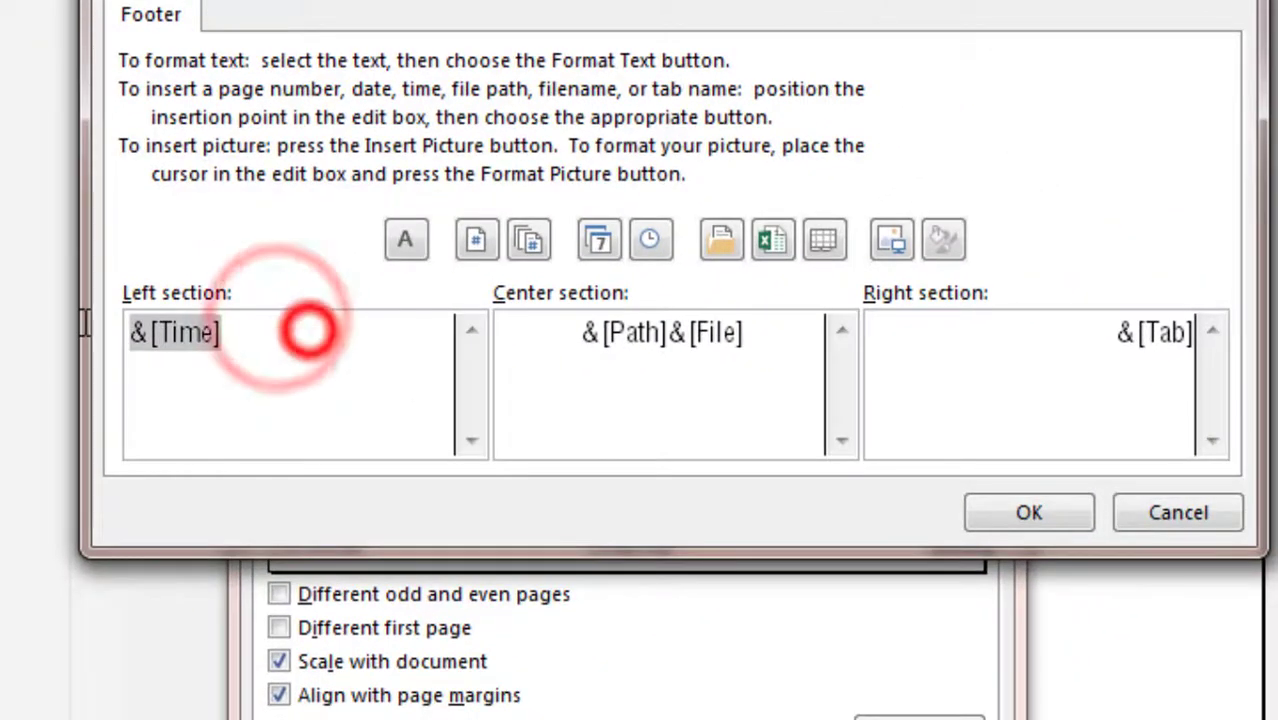
left_click_drag(559, 334, 836, 334)
left_click_drag(1095, 350, 1213, 345)
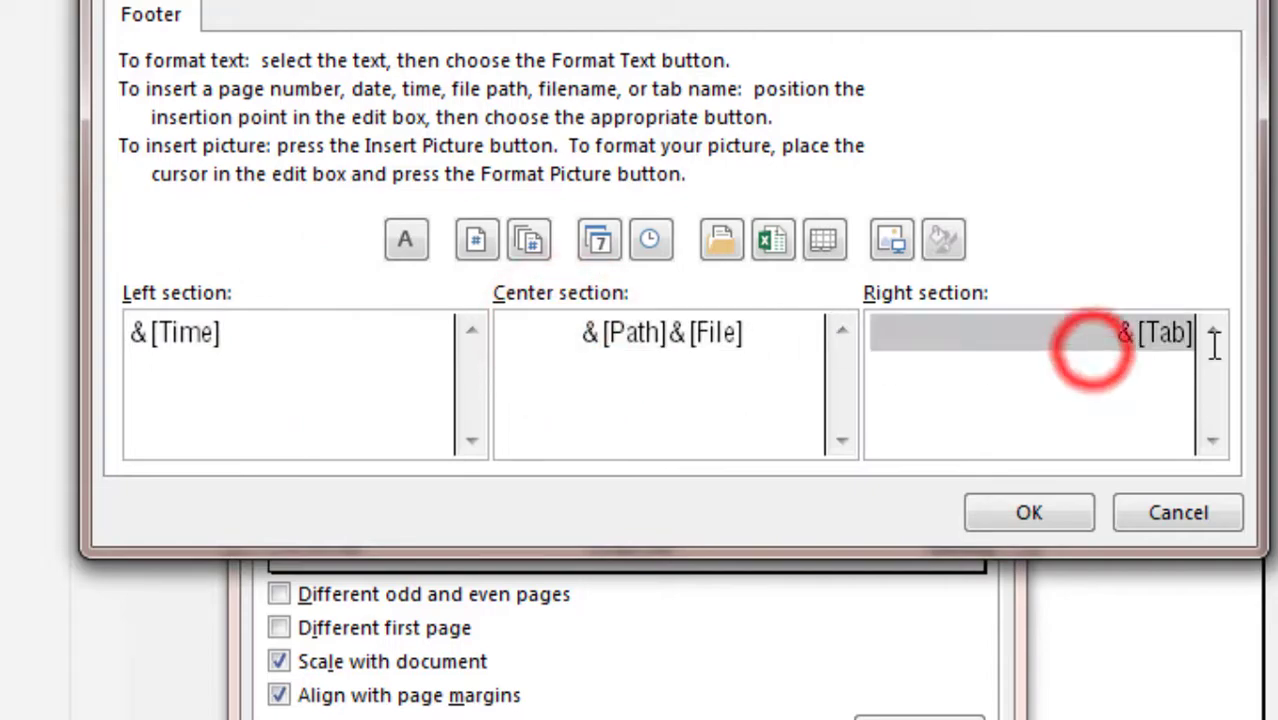
left_click(1029, 513)
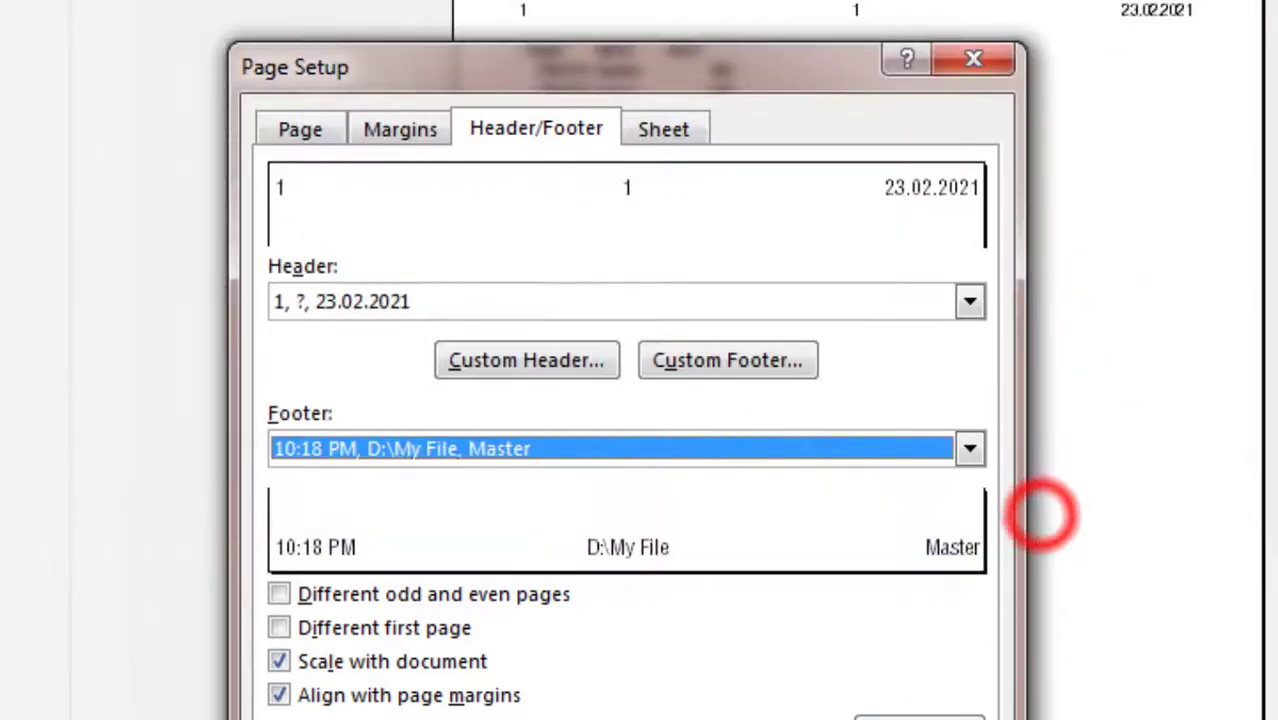
left_click(785, 670)
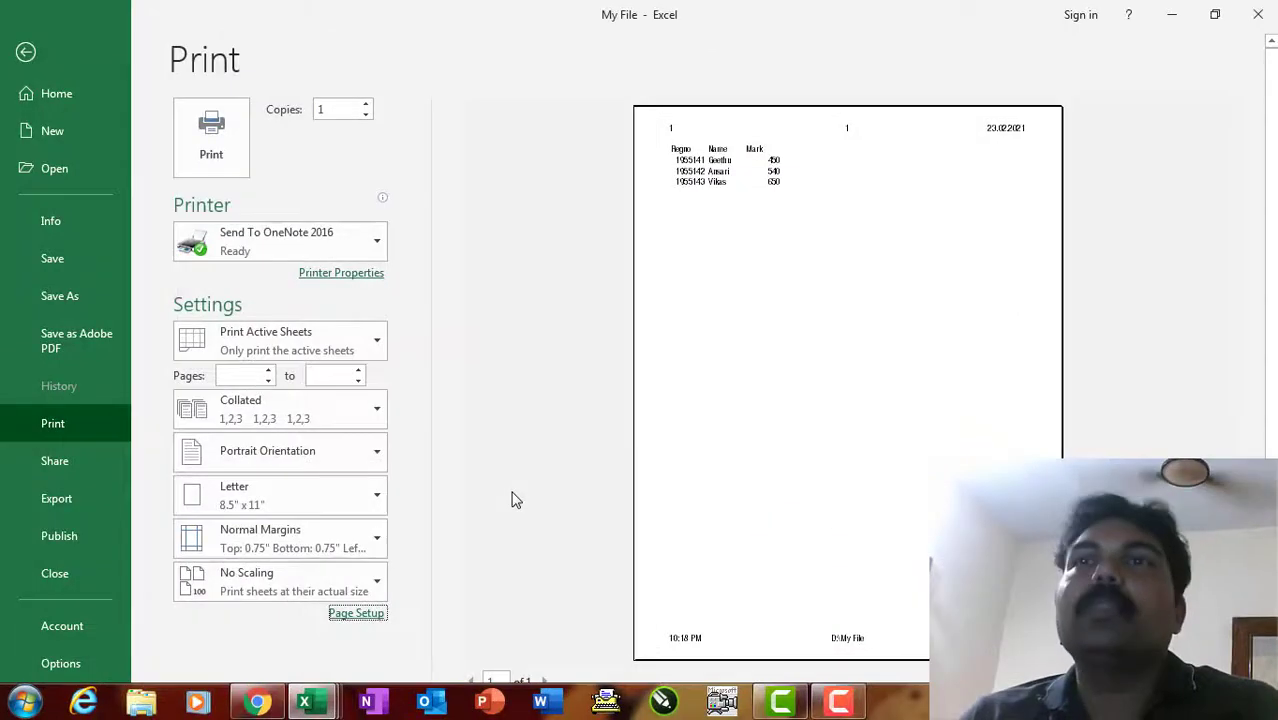
key("Escape")
Step: Use the Header & Footer command to show the worksheet with its header area, and select cell F4
left_click(324, 318)
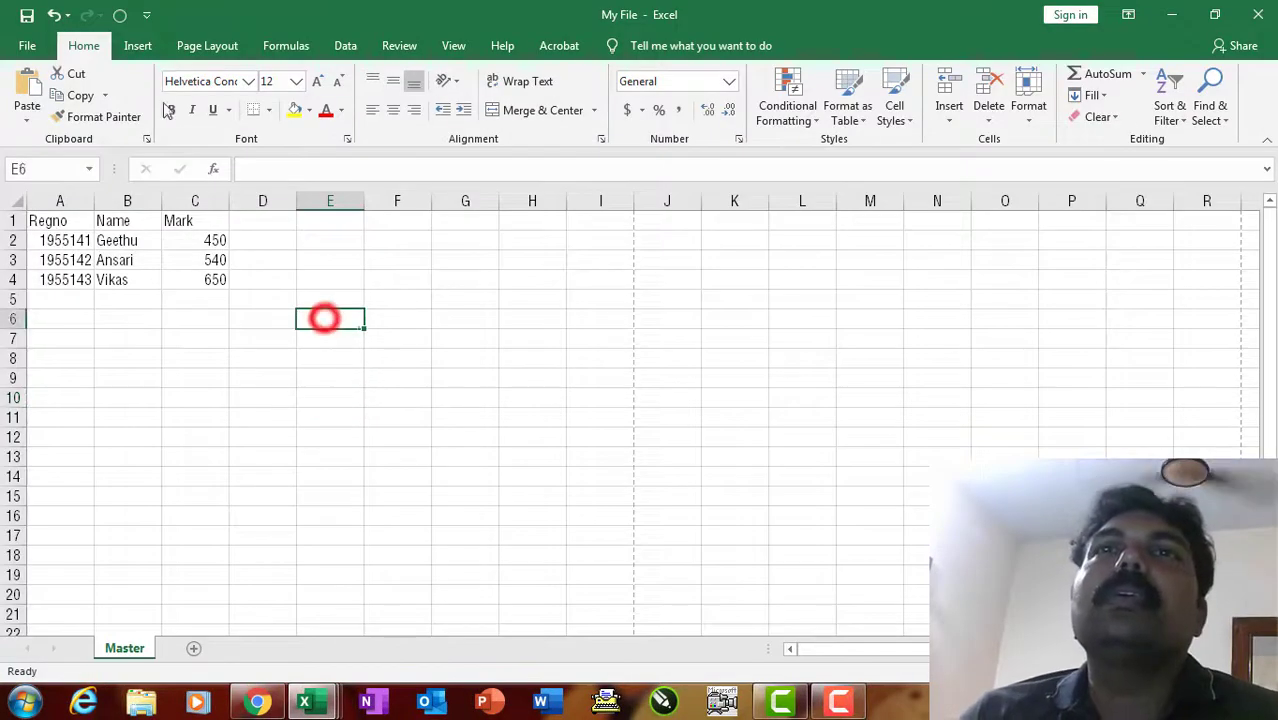
left_click(137, 45)
left_click(1015, 118)
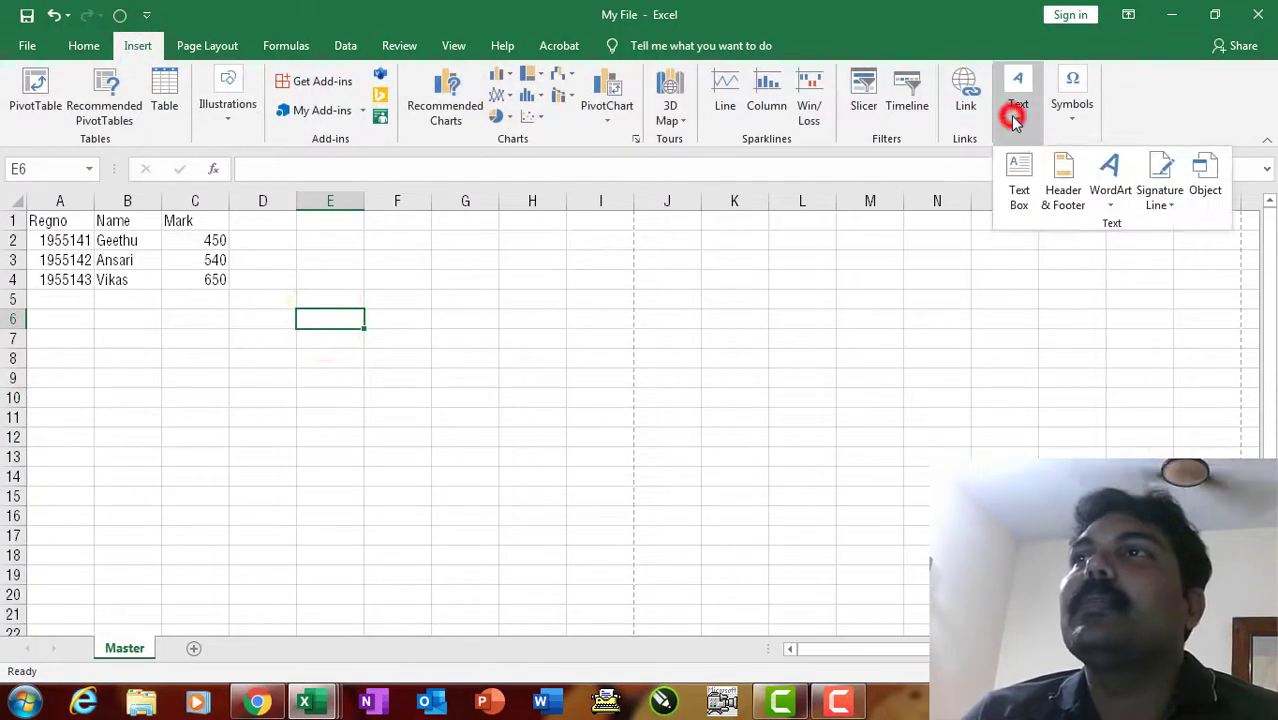
left_click(1064, 192)
left_click(537, 396)
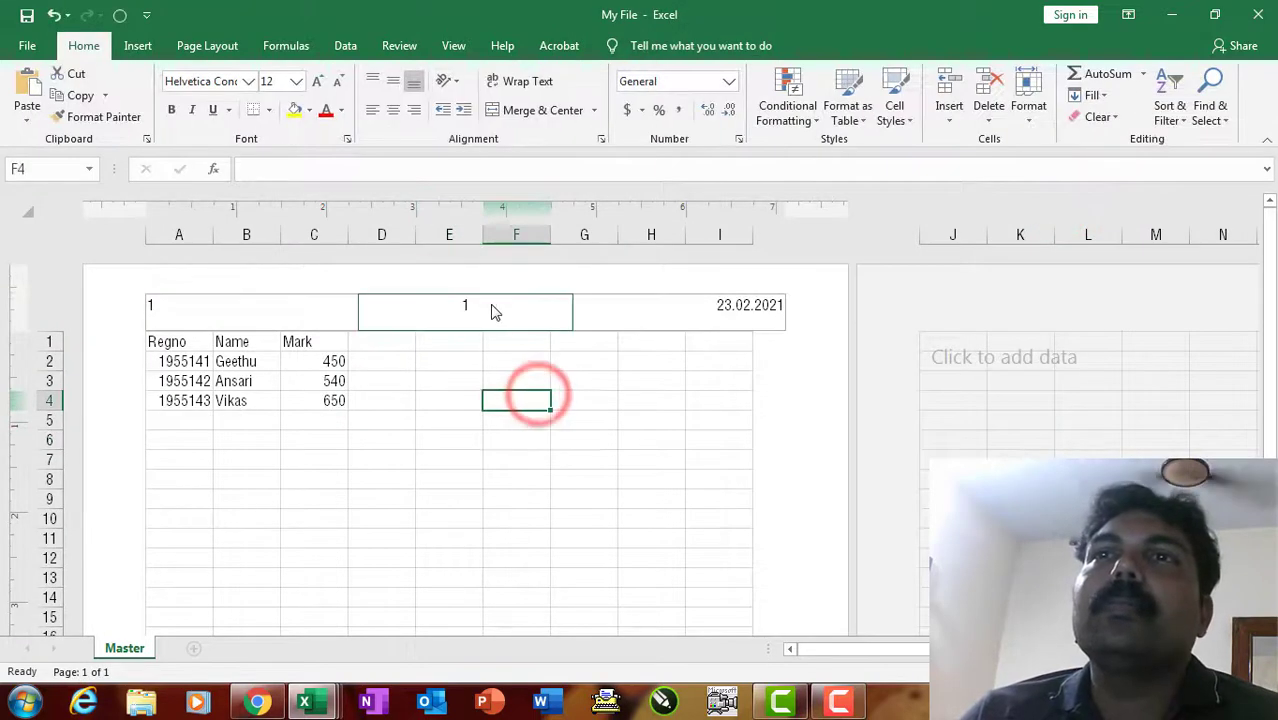
Step: Add the label 'Page Number=' in single quotes, followed by a space, before the &[Page] code in the header's left section
left_click(491, 304)
left_click(209, 305)
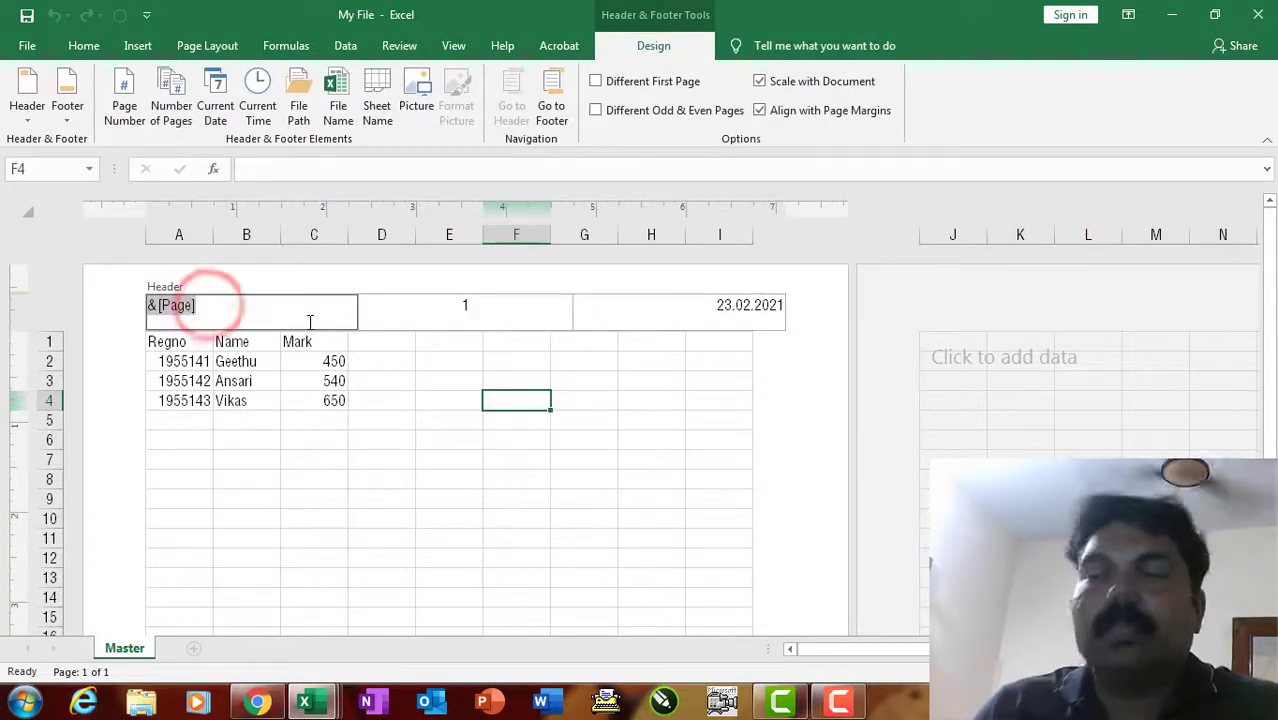
key("Left")
key("Left")
key("Left")
key("Left")
key("Left")
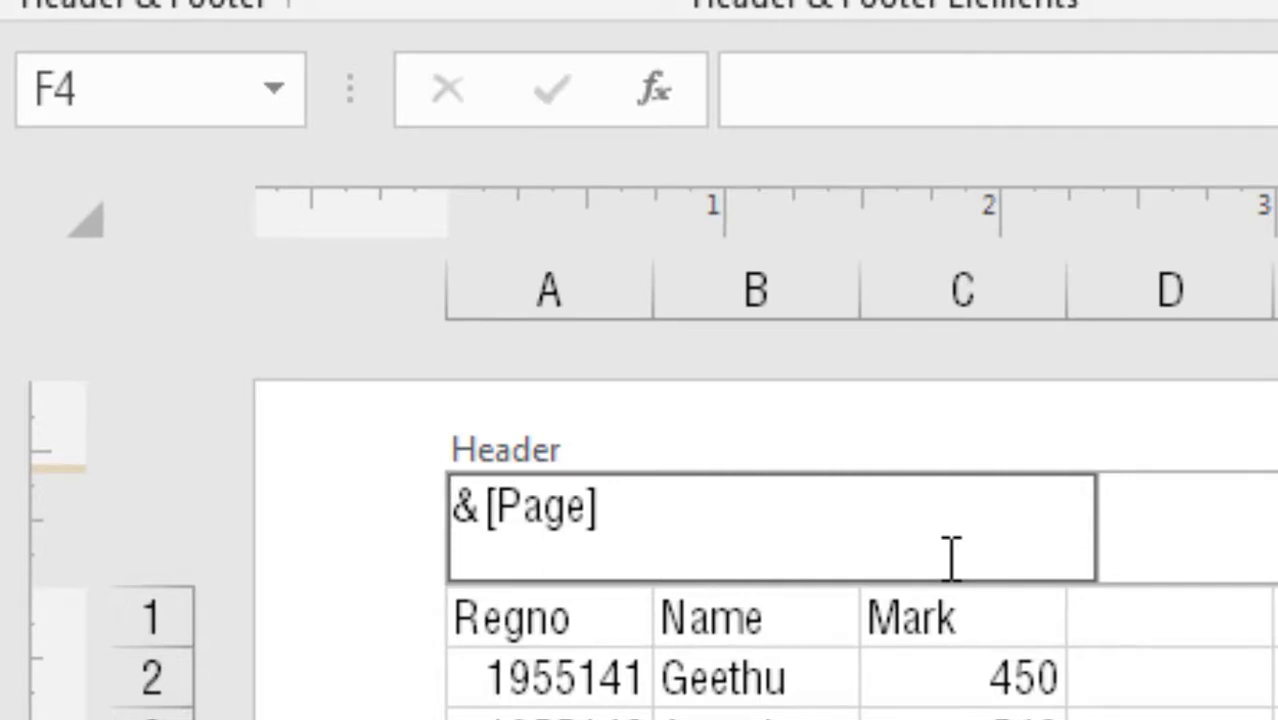
type("'")
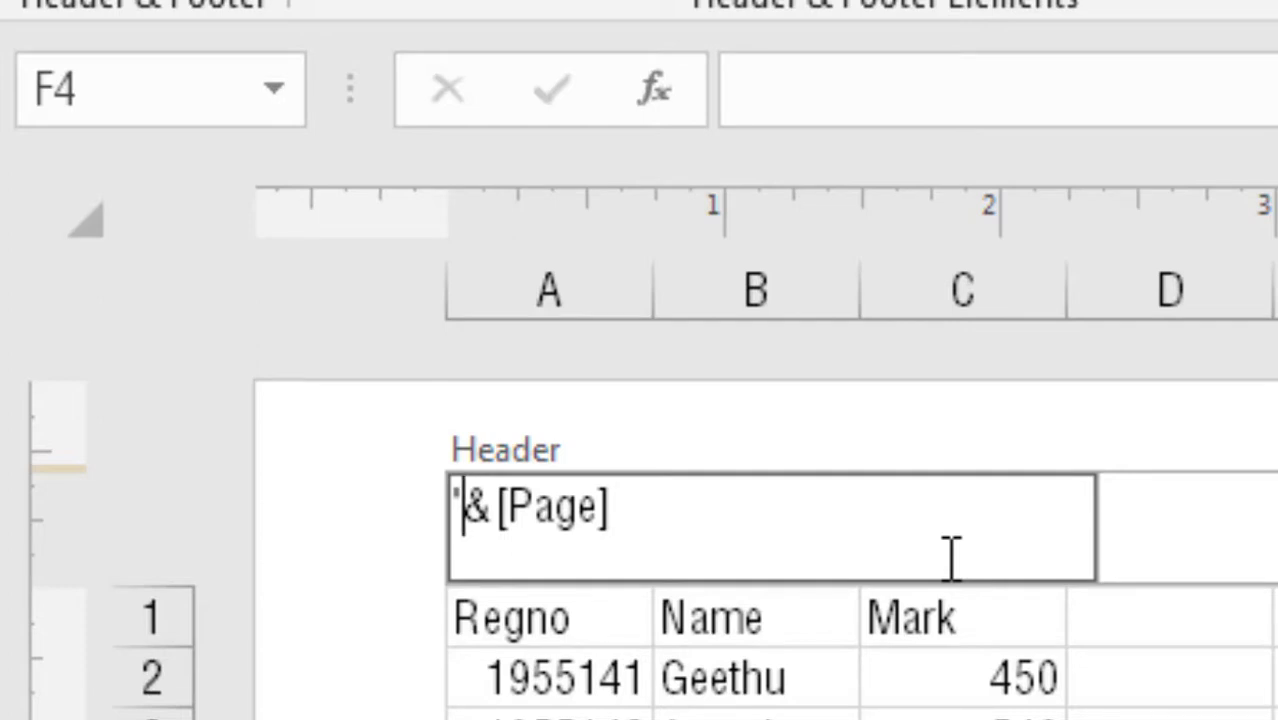
type("Page")
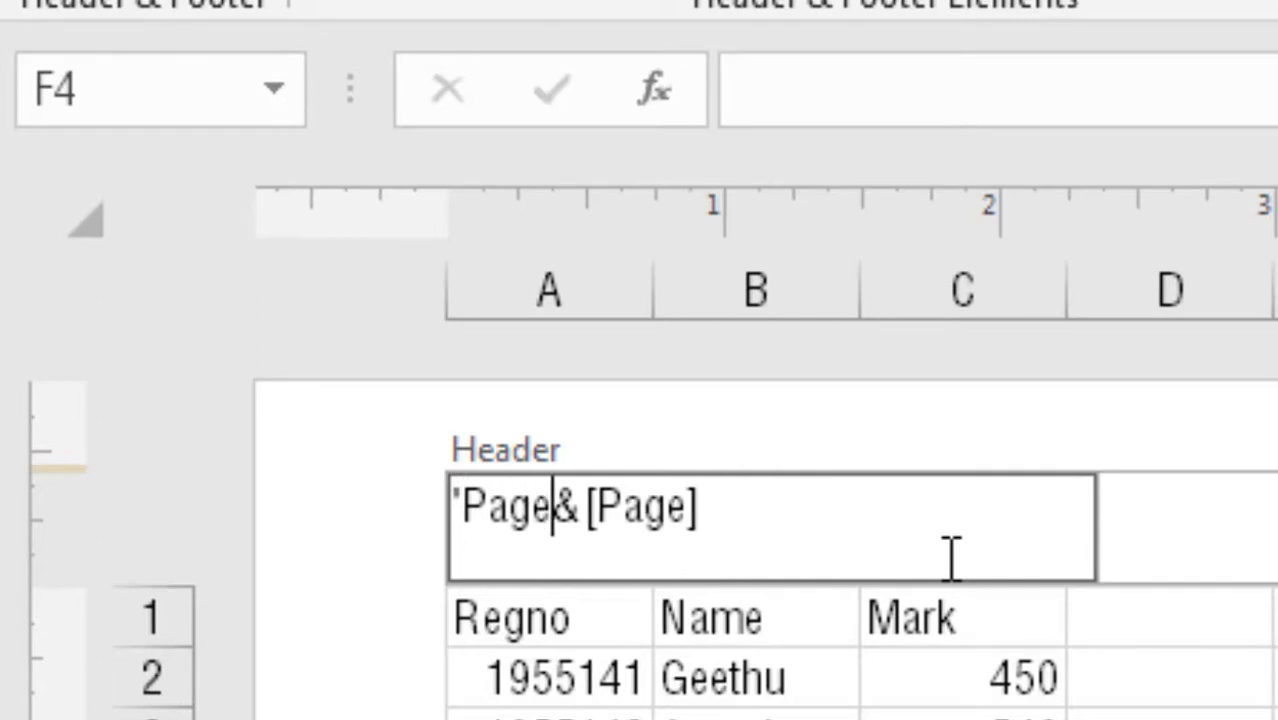
type(" Number")
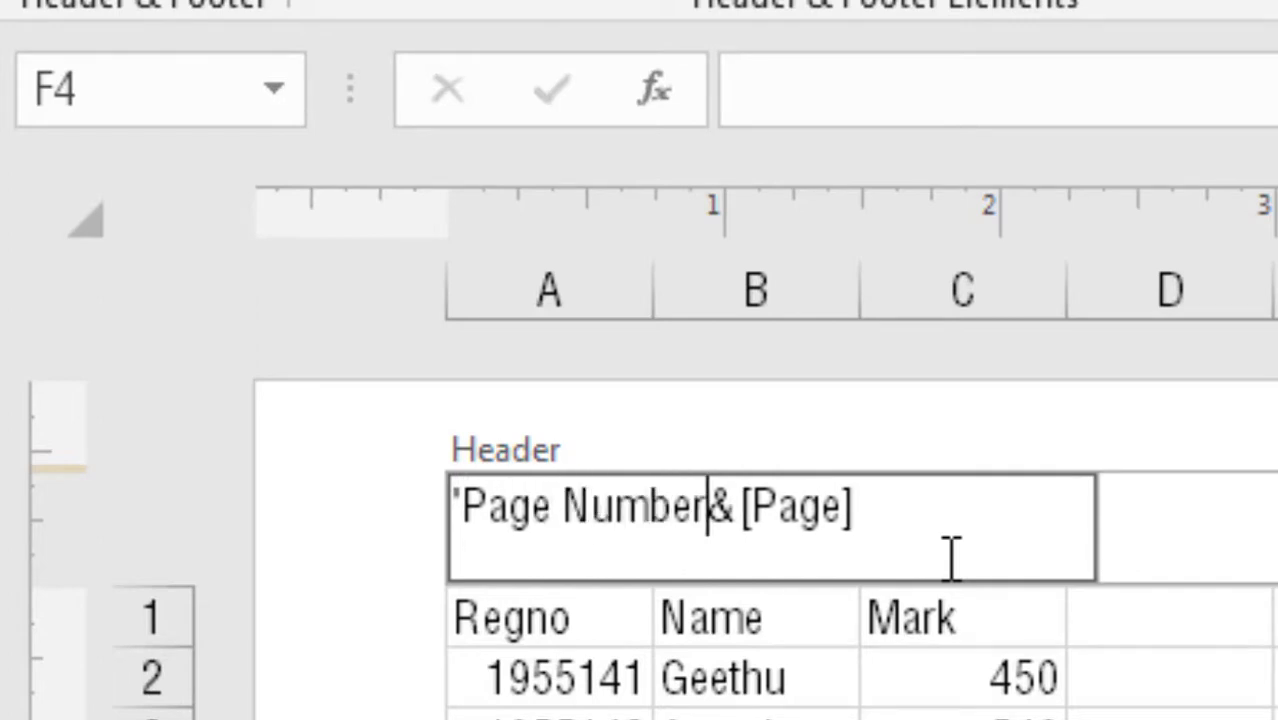
type("='")
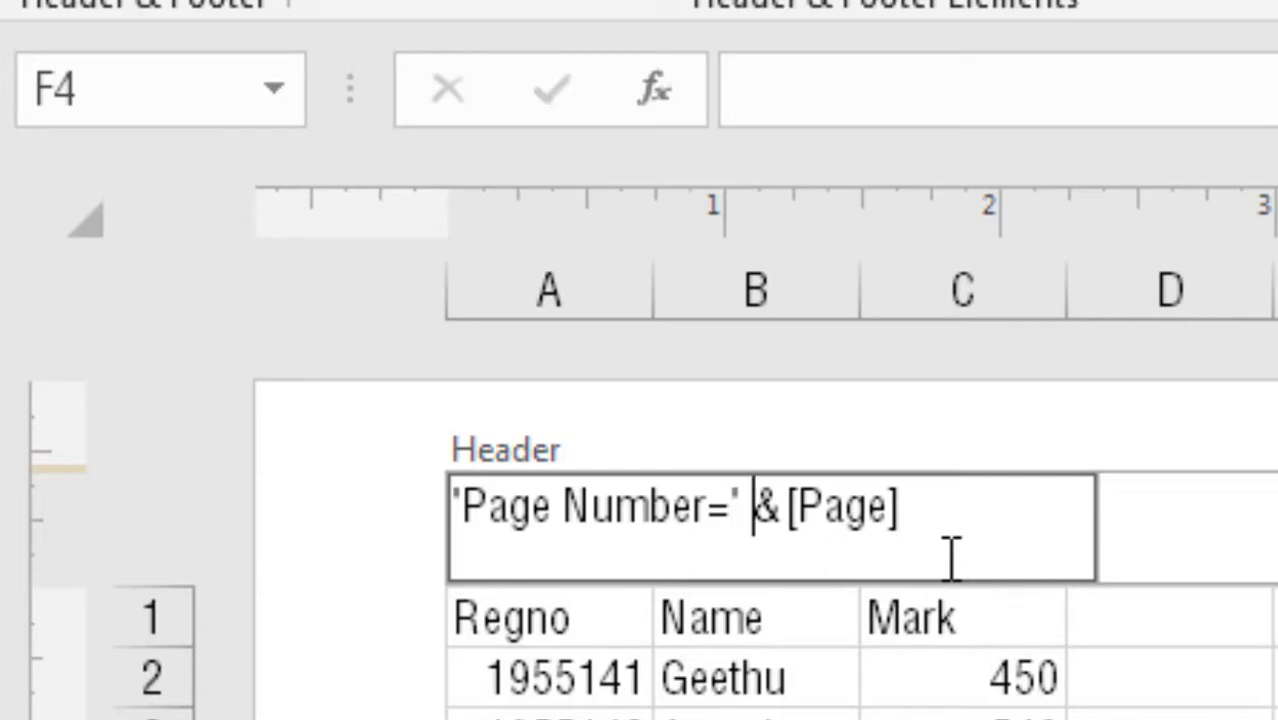
left_click(1190, 508)
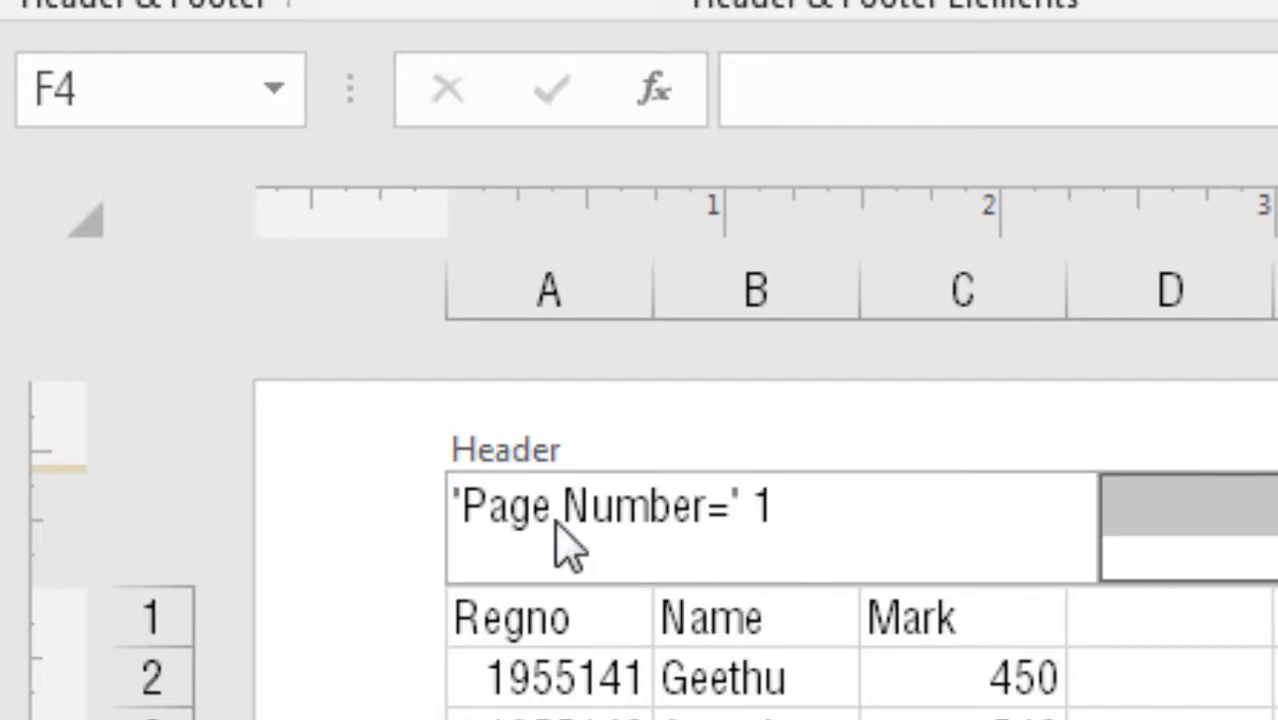
Step: Reopen the header's left section to check the label and page code, and return to the worksheet cells
left_click(585, 508)
left_click(670, 510)
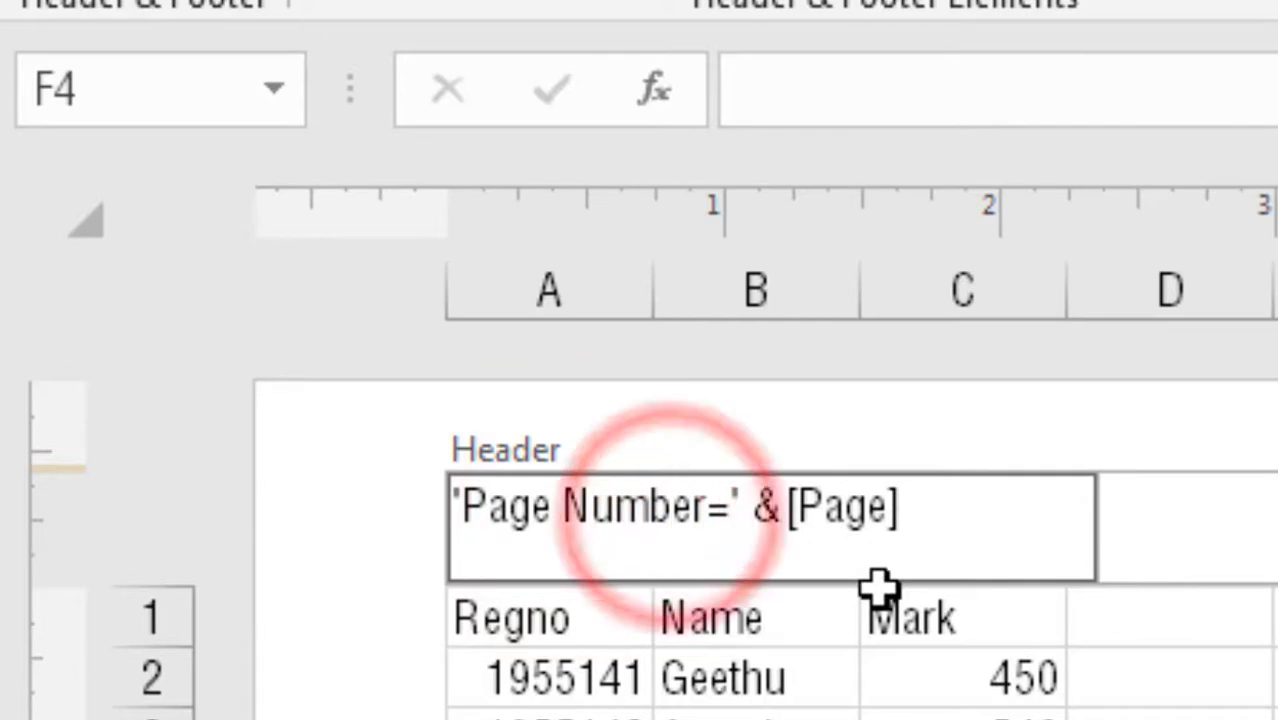
left_click(913, 690)
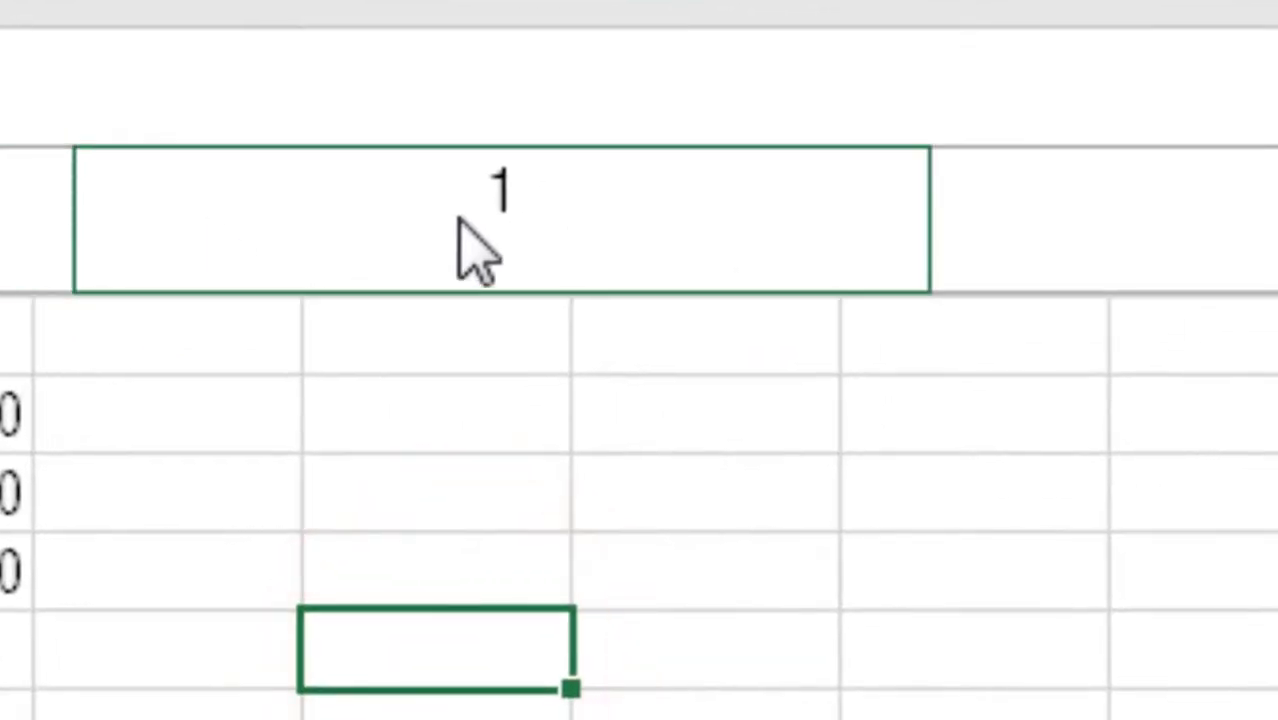
Step: Add the label 'Number of Pages=' in single quotes, followed by a space, before the &[Pages] code in the header's center section
left_click(489, 203)
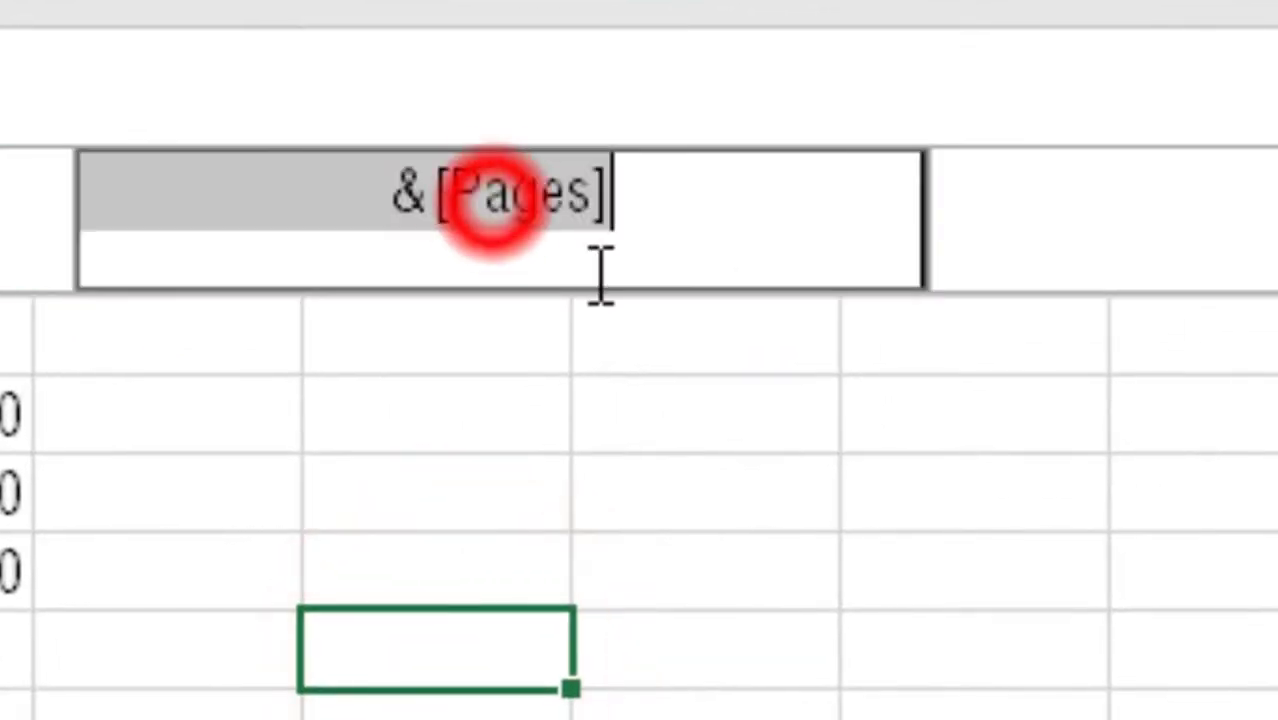
left_click(402, 203)
type("'")
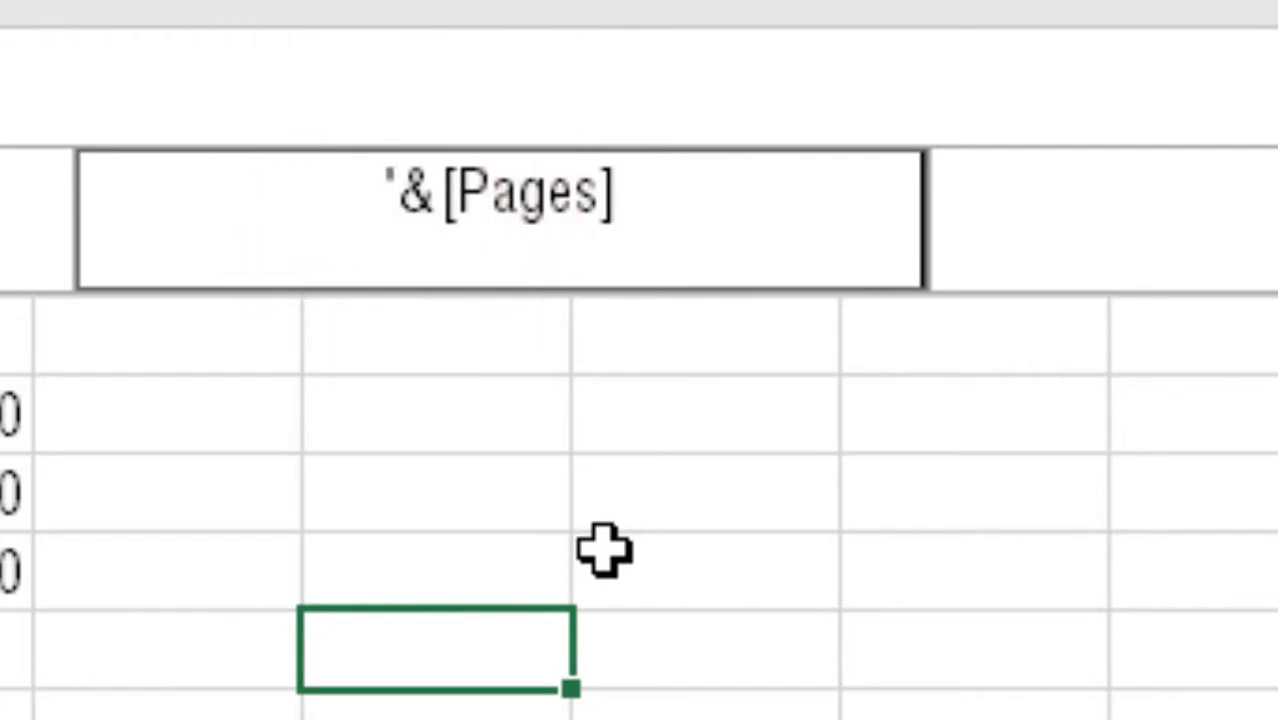
type("Numb")
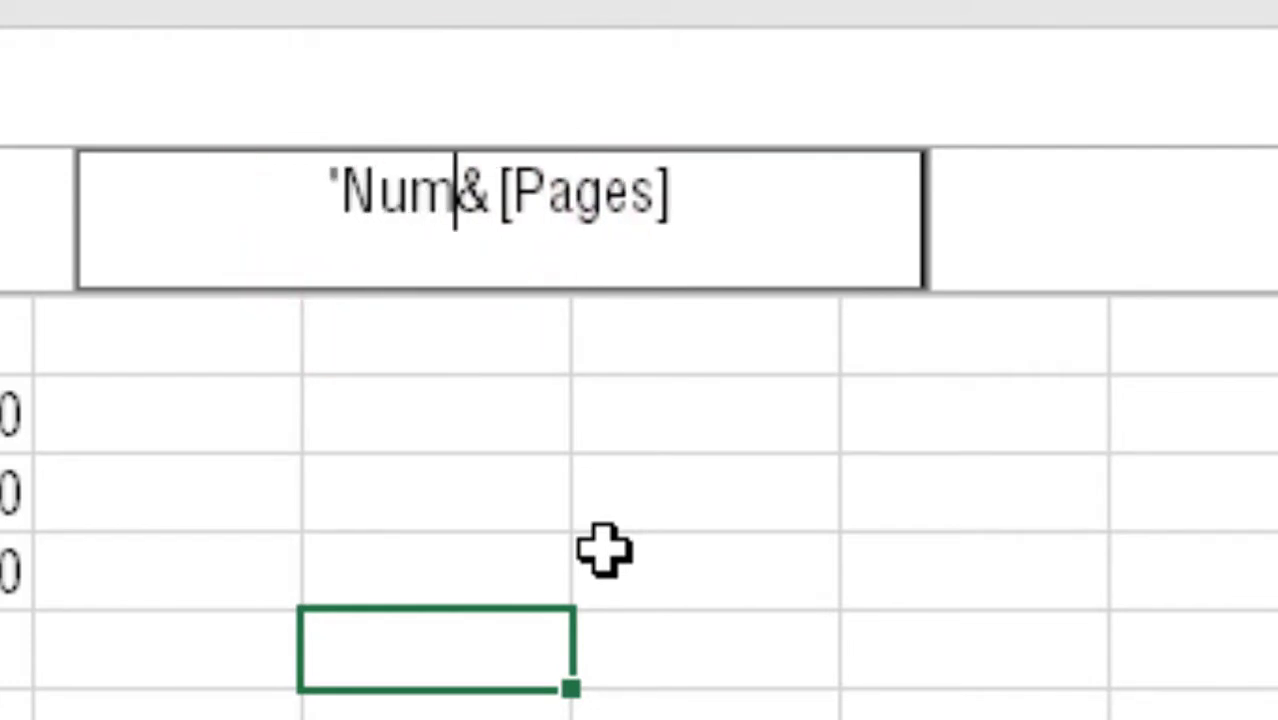
type("er of Pages")
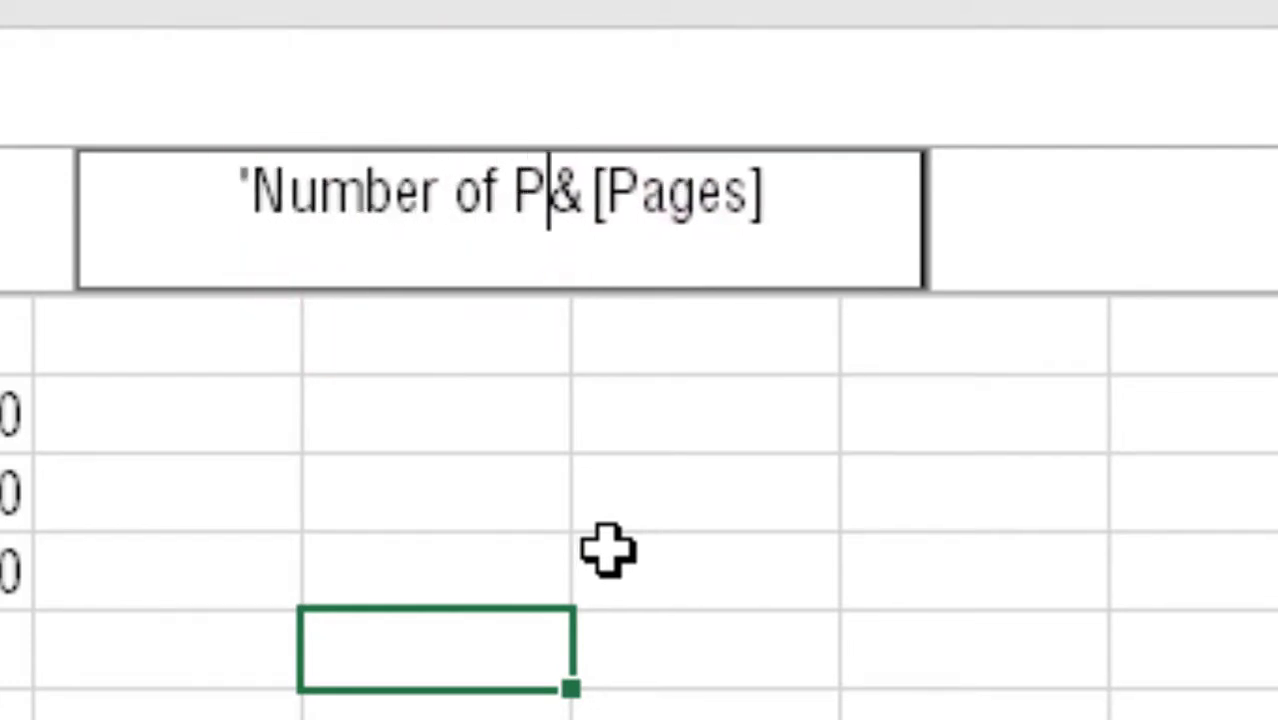
type("='")
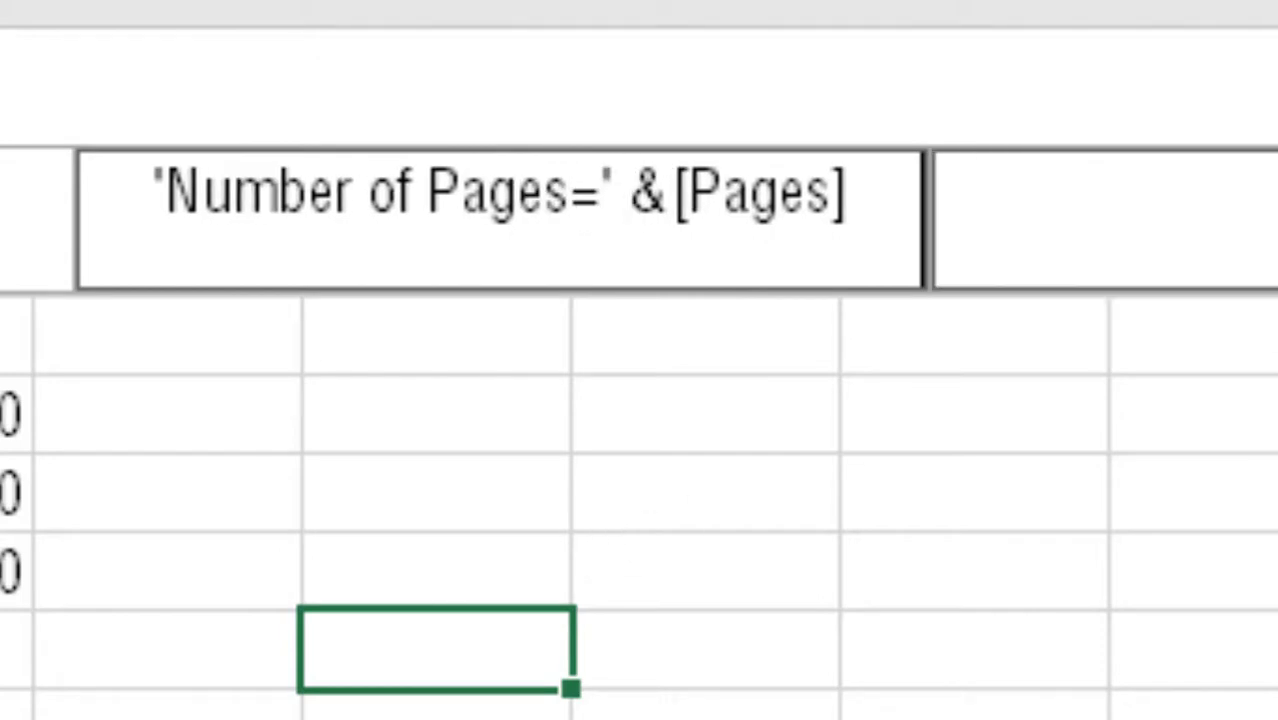
left_click(739, 668)
Step: Check the header's center section by switching between its displayed text and its editable code
left_click(650, 168)
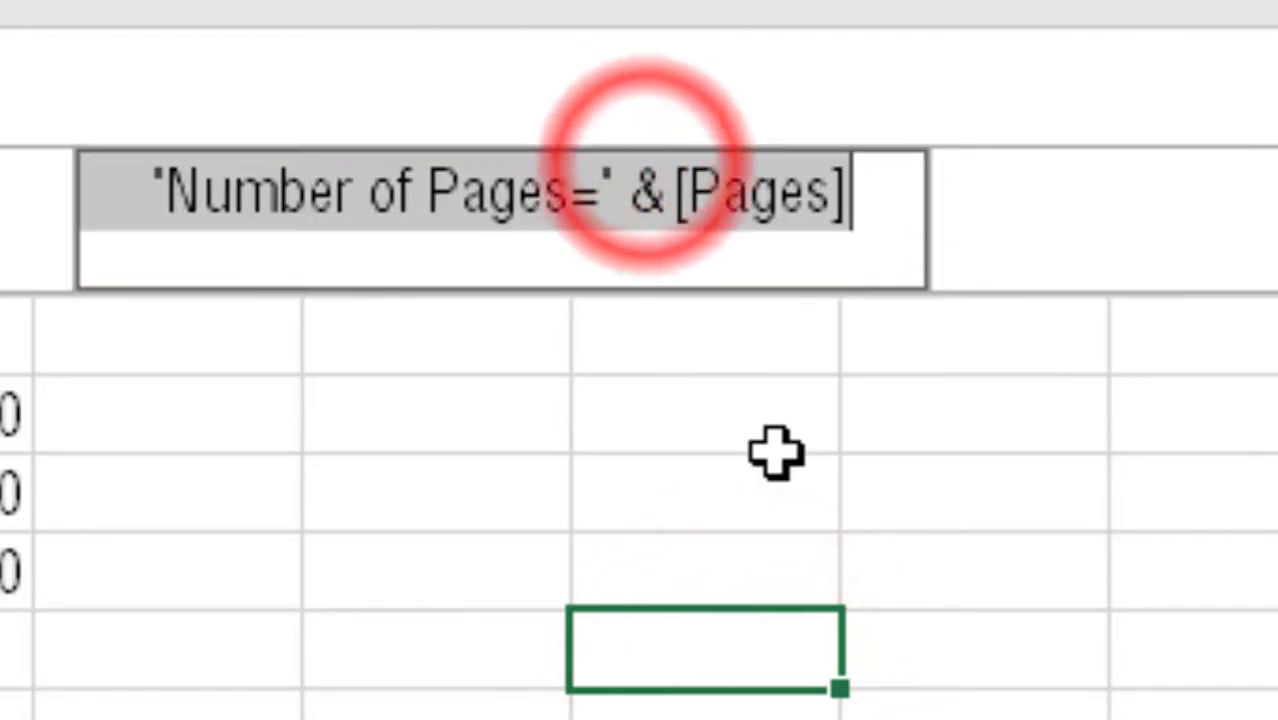
left_click(742, 516)
left_click(620, 238)
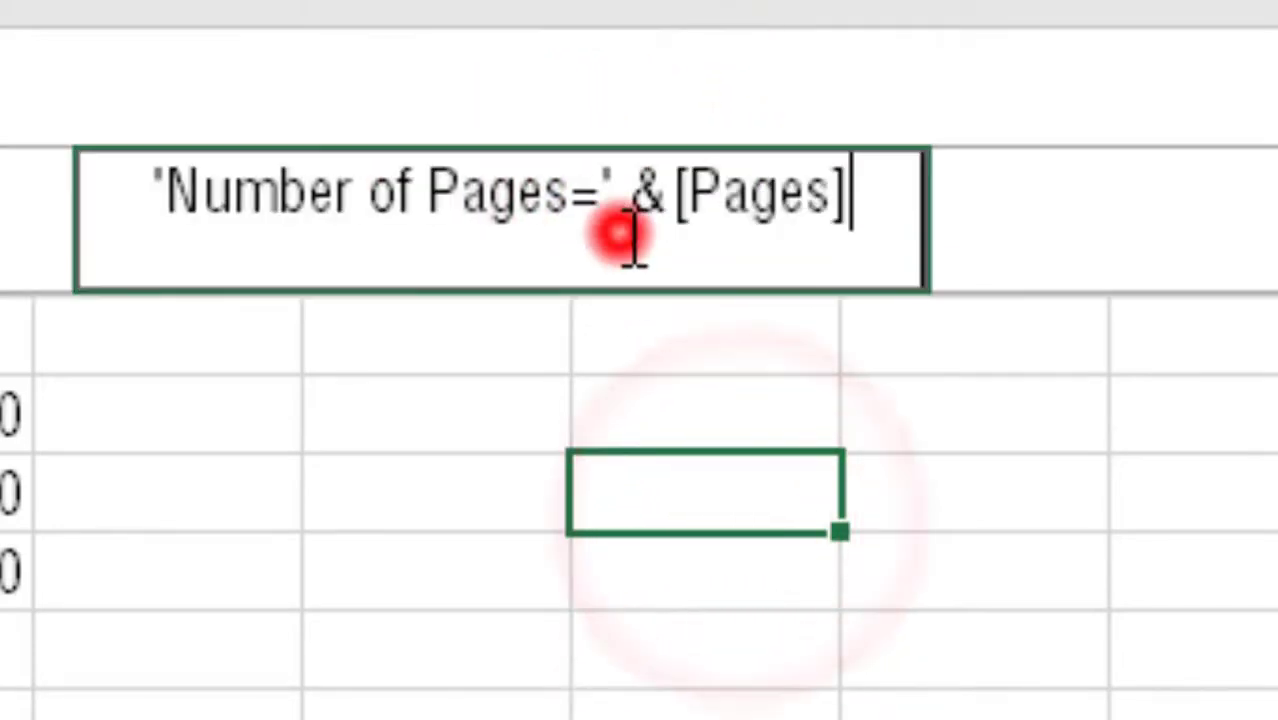
Step: Return the worksheet to Normal view with cell I11 selected, and minimize the workbook window
left_click(1100, 712)
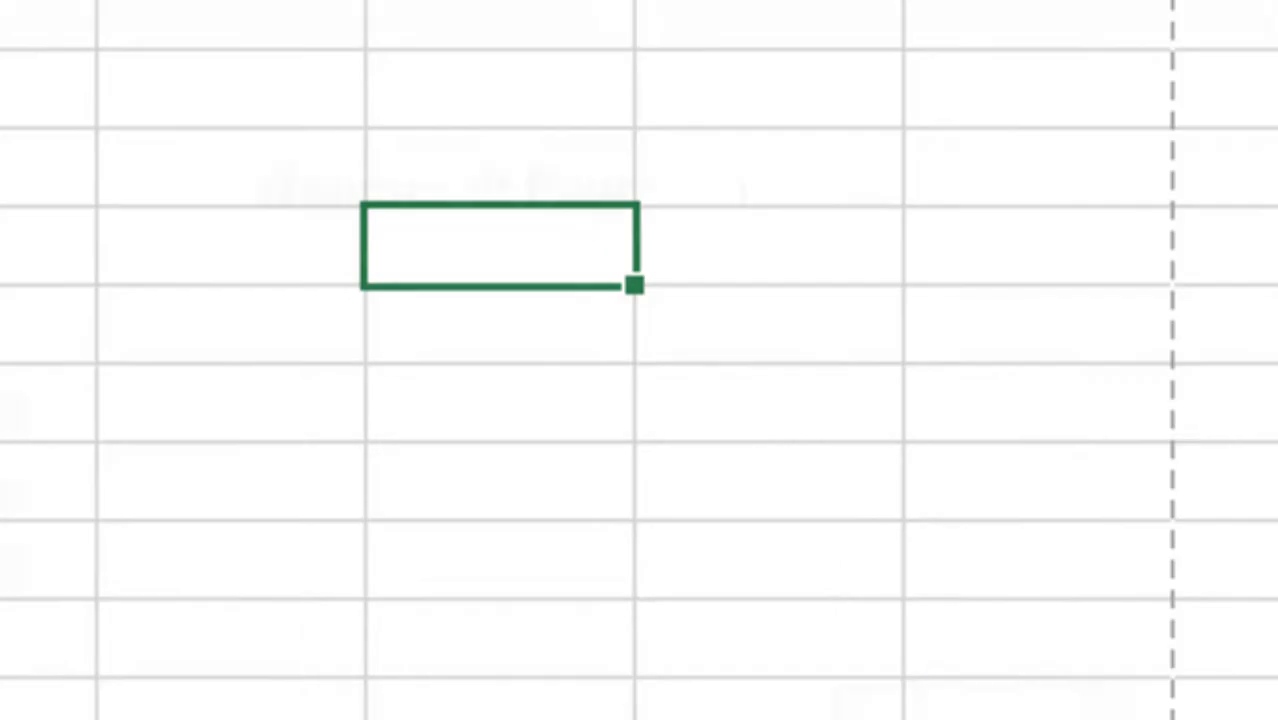
left_click(945, 620)
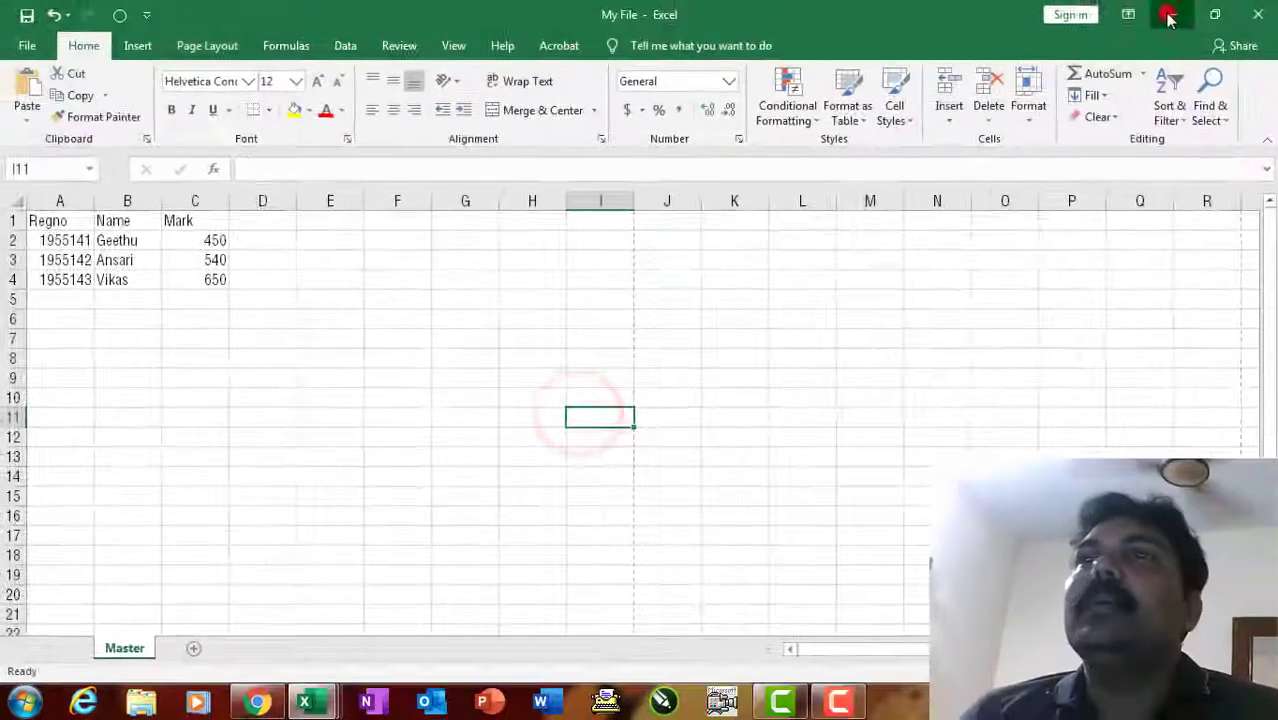
left_click(1170, 15)
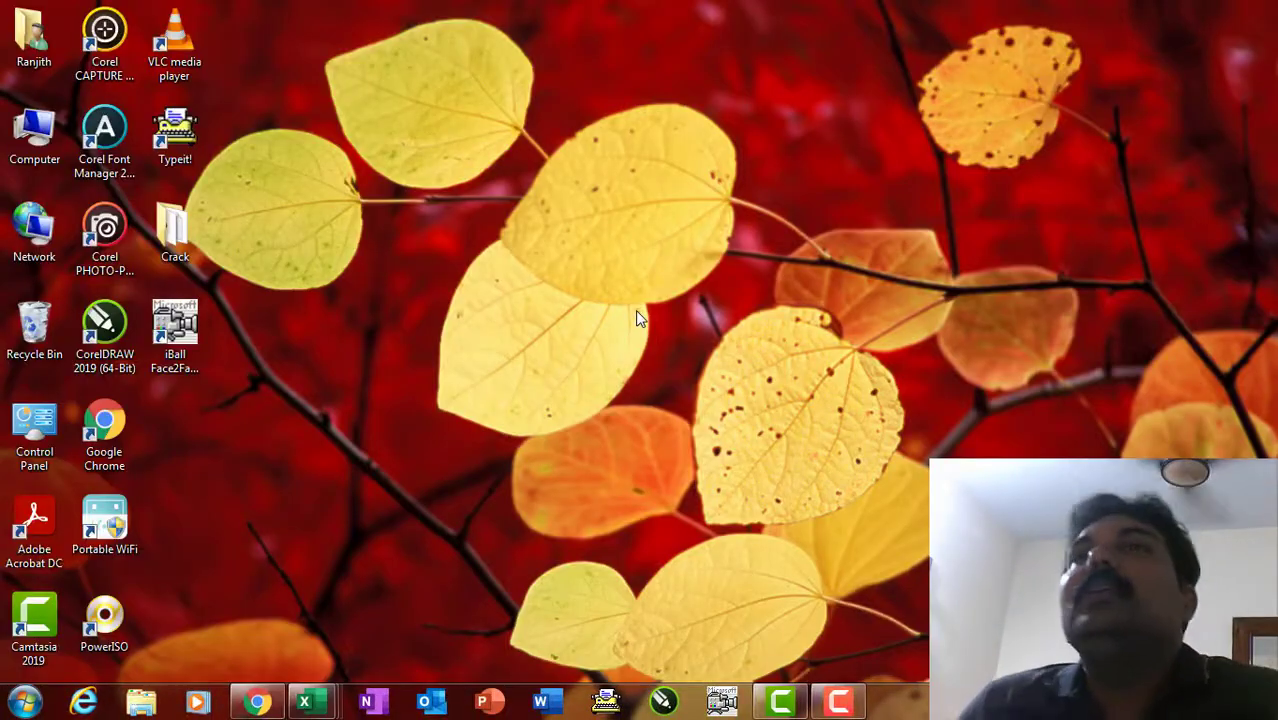